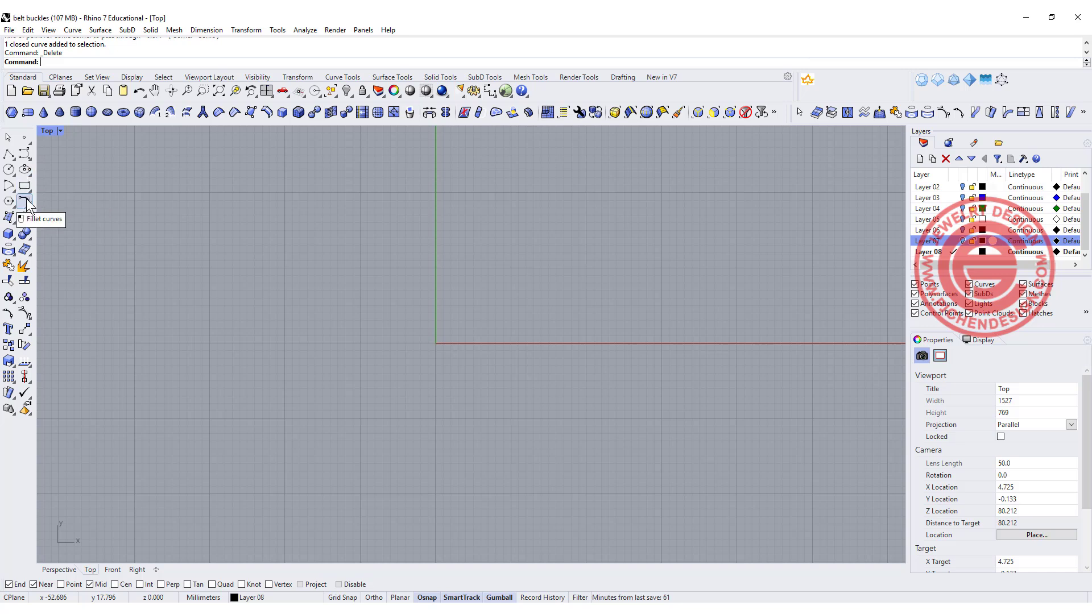
- Draw a conic-cornered rounded rectangle centred at 0, 80 mm long and 50 mm wide
click(26, 194)
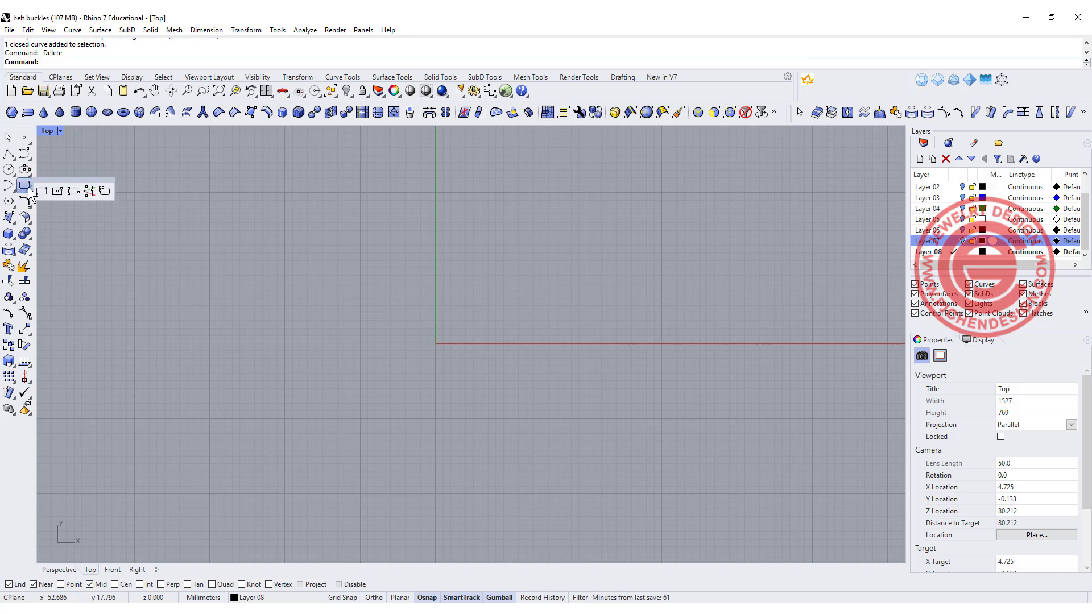
right_click(101, 193)
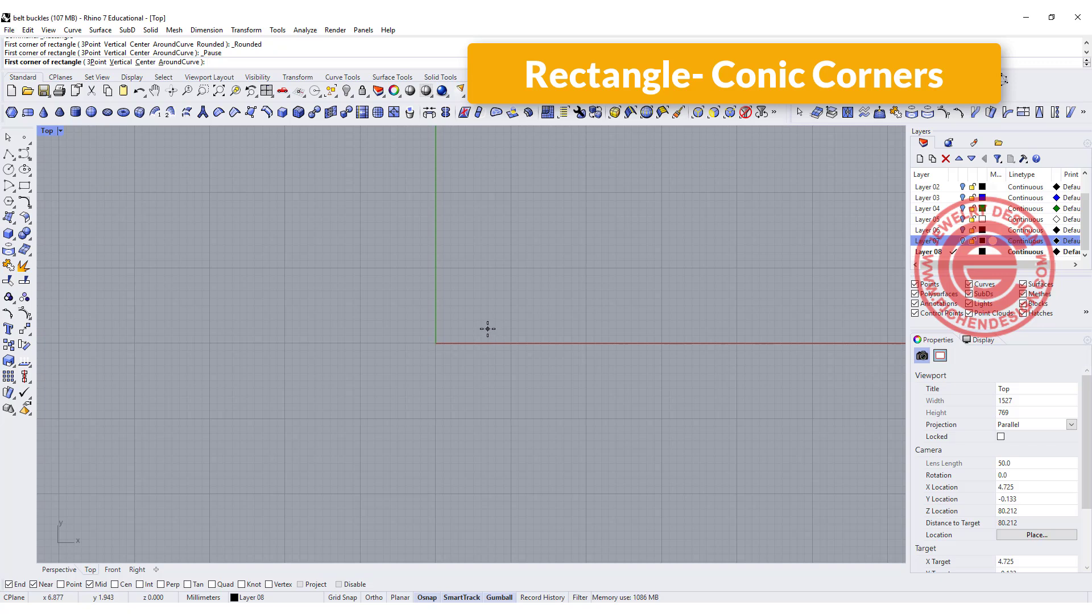
click(145, 61)
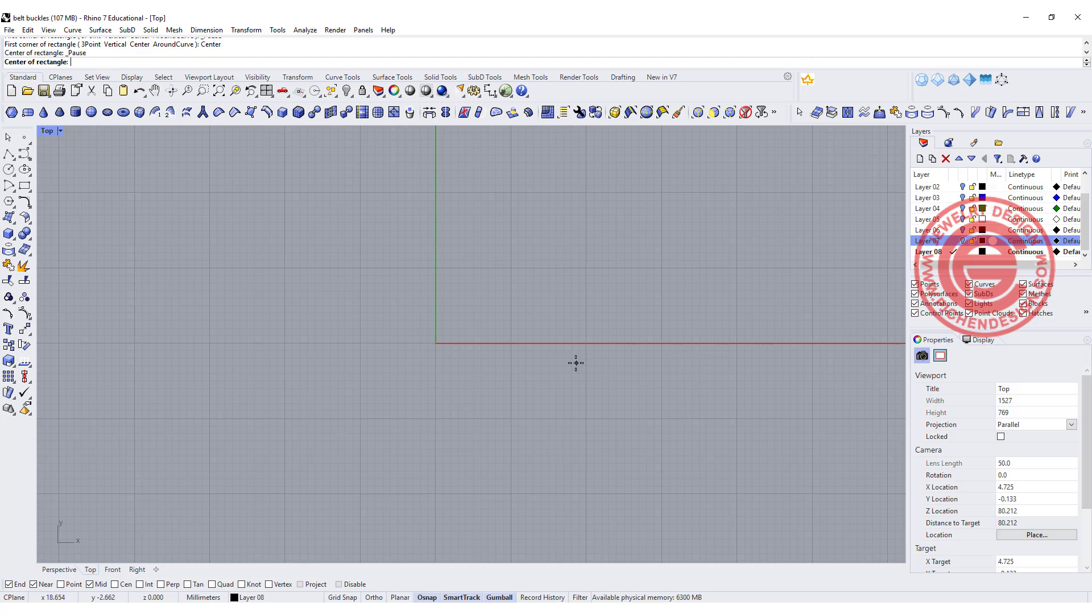
text(0)
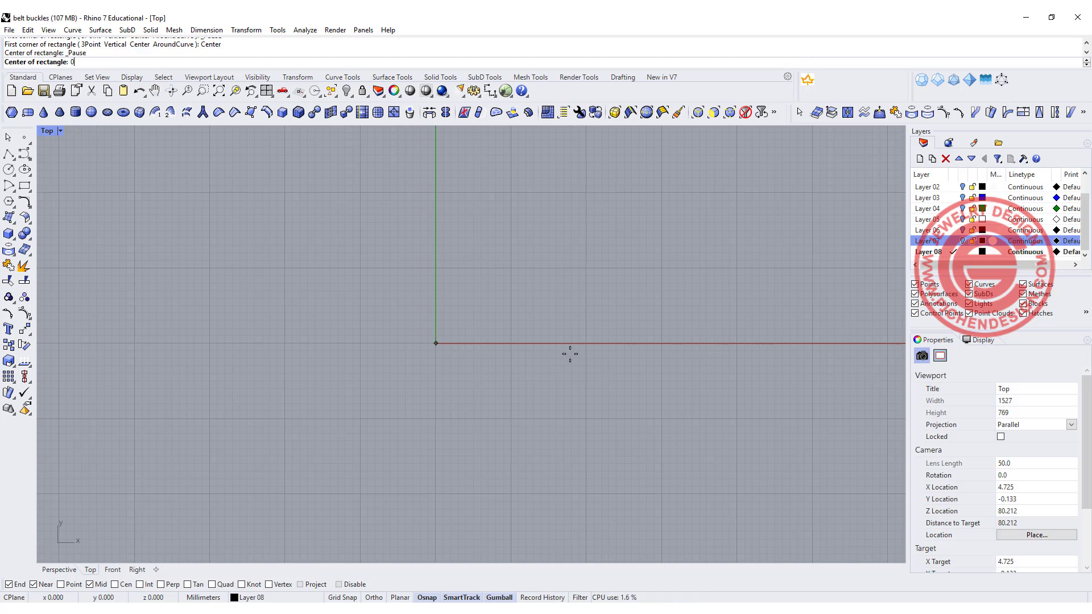
key(Return)
text(80)
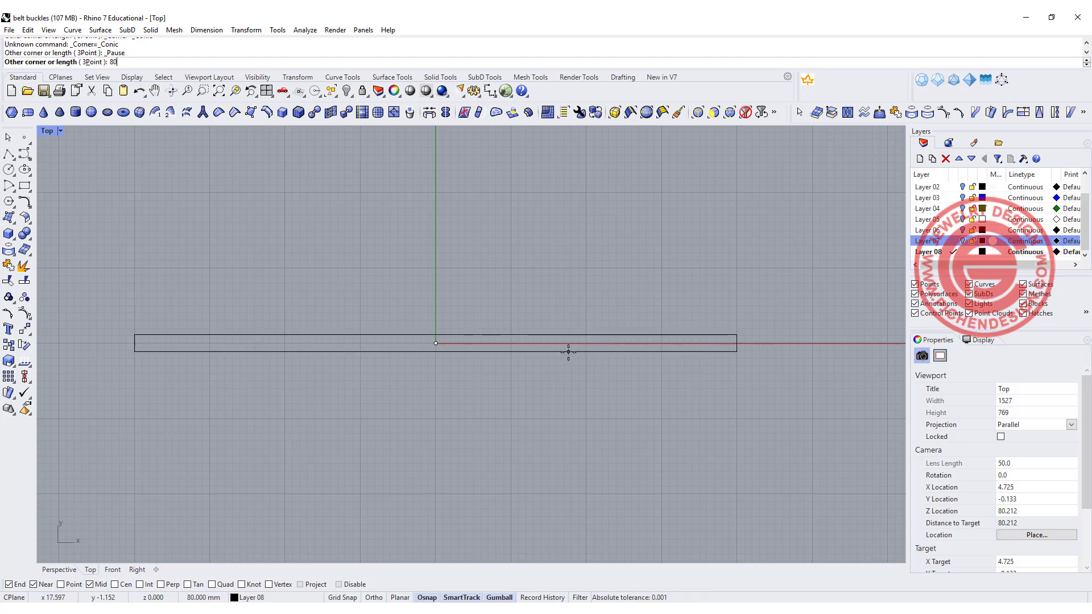
key(Return)
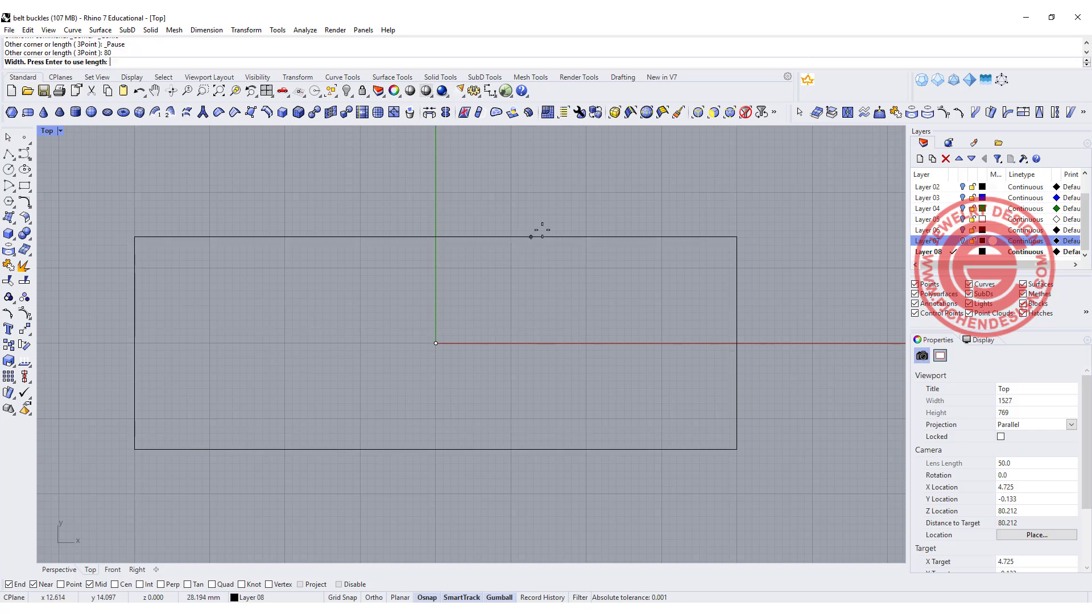
text(50)
key(Return)
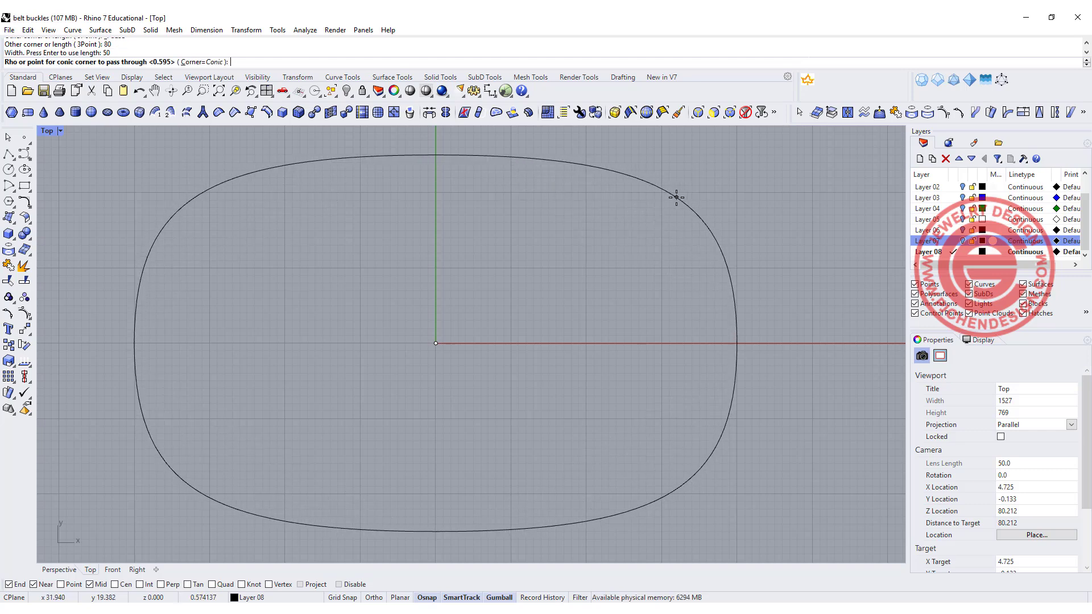
click(676, 198)
scroll(708, 279, down, 3)
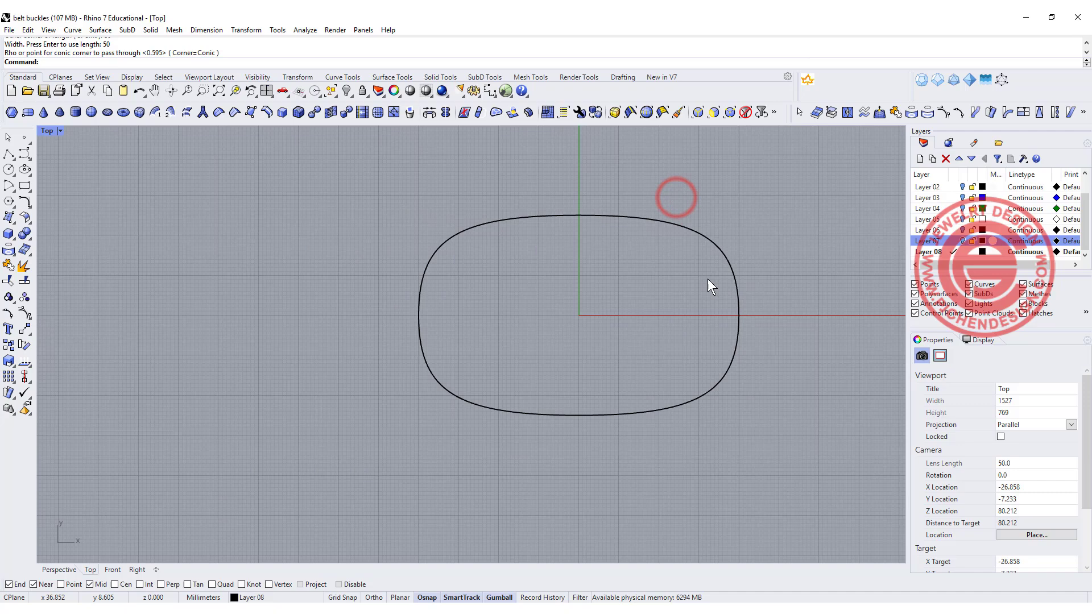
- Briefly show the reference skull buckle and belt strip layers to compare, then hide them
click(963, 241)
scroll(625, 274, up, 3)
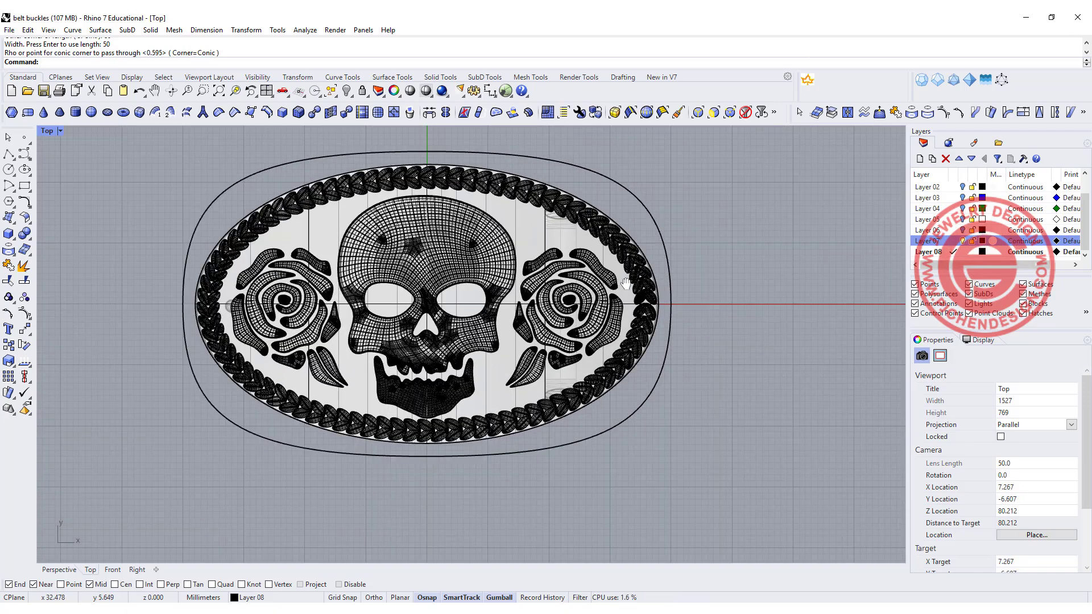
right_drag(625, 277, 609, 302)
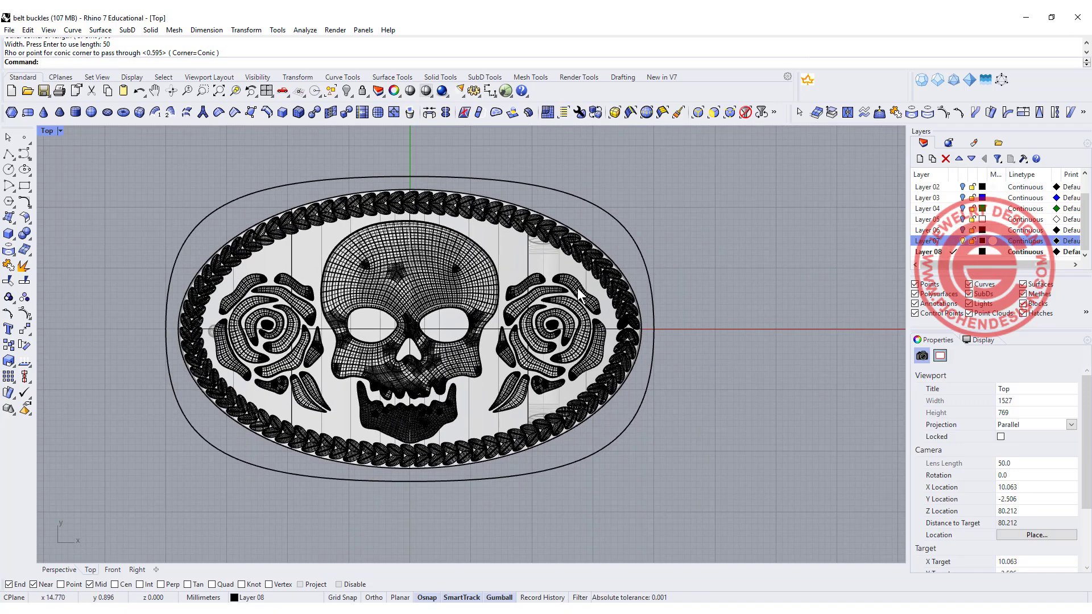
click(963, 230)
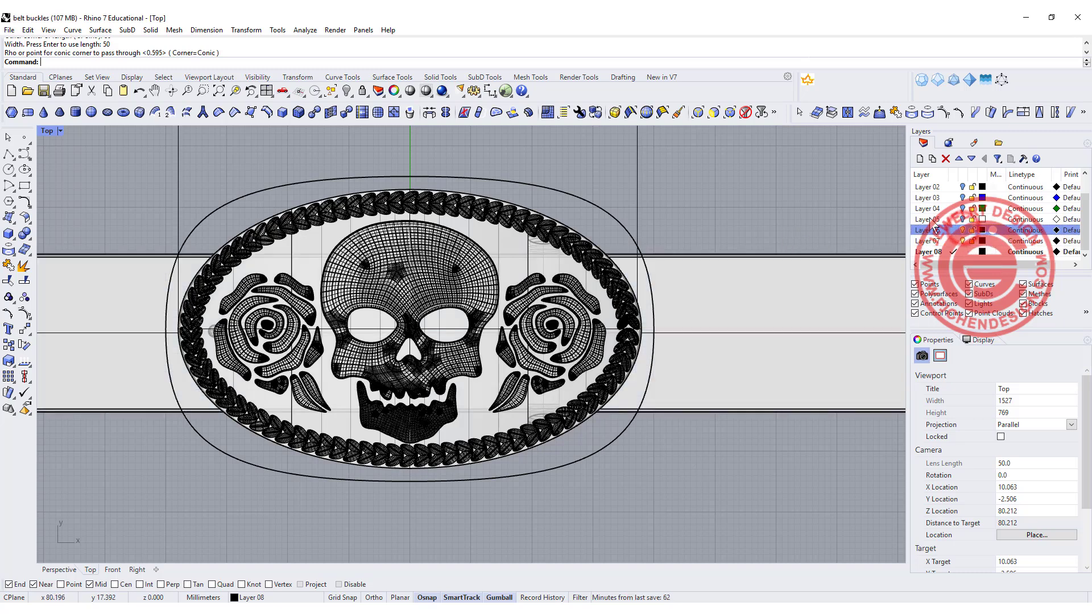
click(963, 230)
click(963, 241)
right_drag(610, 175, 571, 215)
scroll(560, 250, down, 4)
right_drag(550, 273, 557, 257)
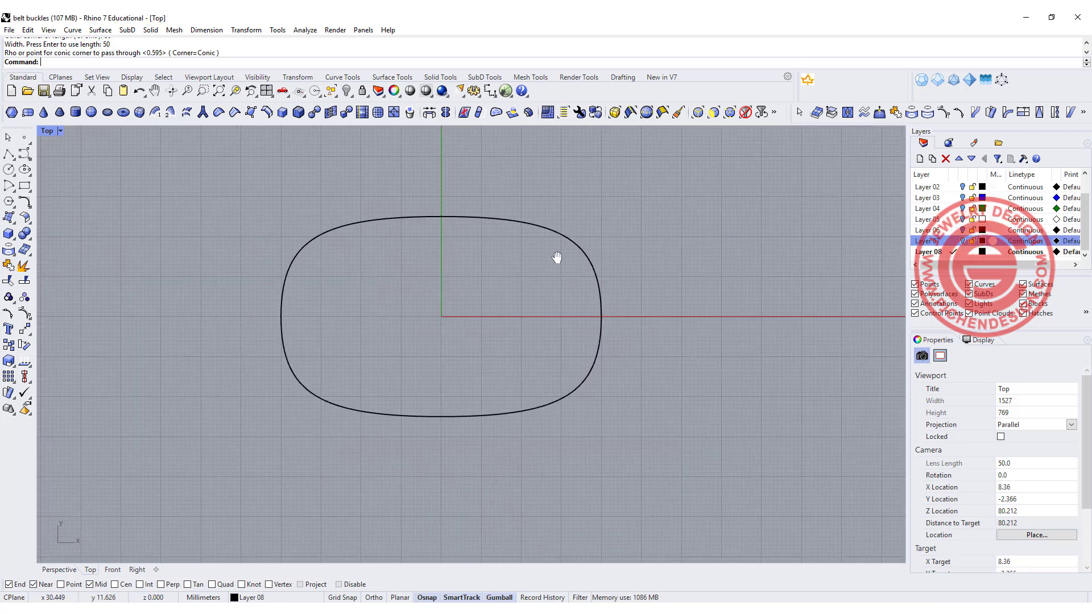
- Restore the four-viewport layout and select the rounded outline curve
double_click(46, 131)
right_drag(689, 244, 691, 282)
click(711, 293)
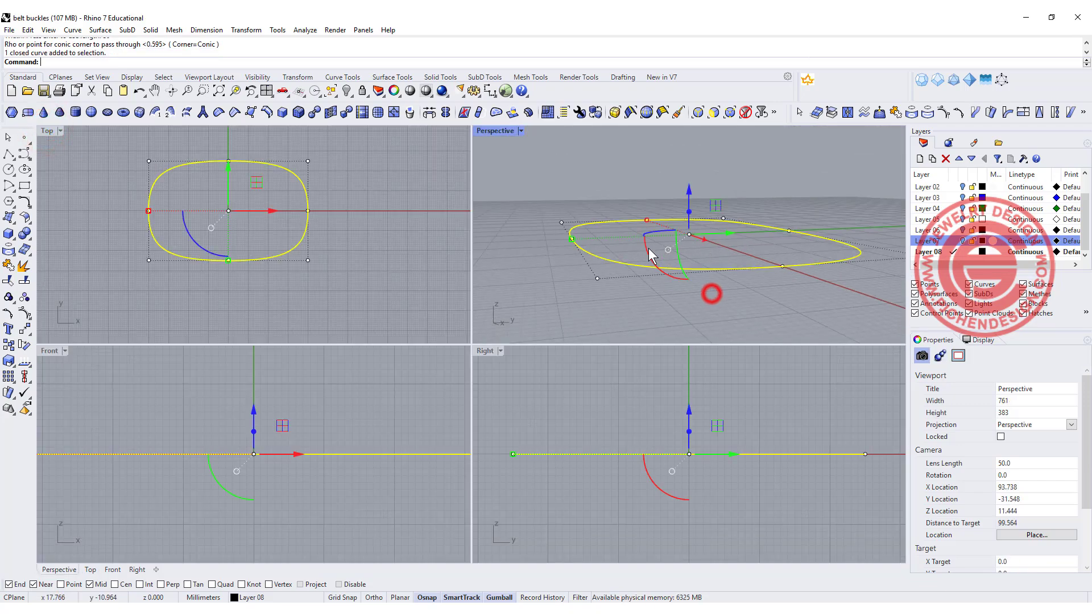
- Extrude the rounded outline straight into a thin solid plate
click(149, 30)
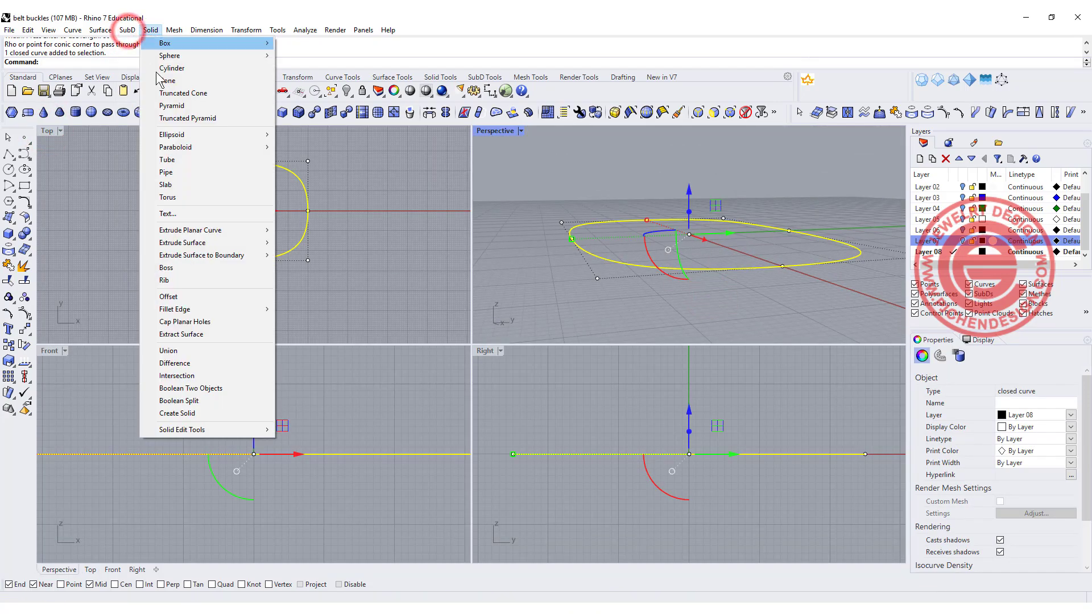
mouse_move(213, 239)
click(307, 229)
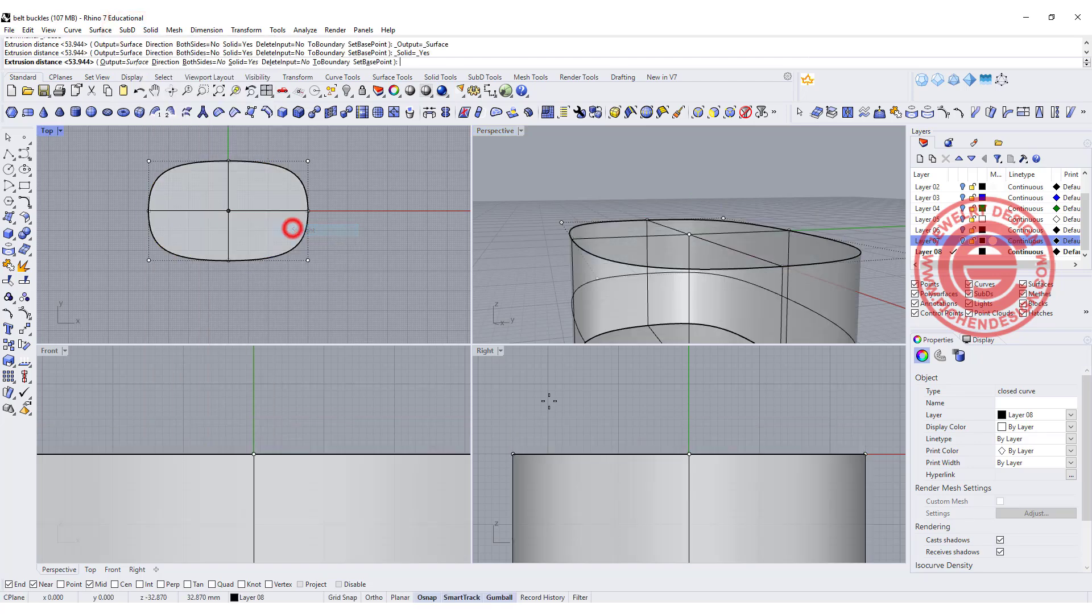
scroll(674, 432, down, 2)
right_drag(709, 438, 812, 433)
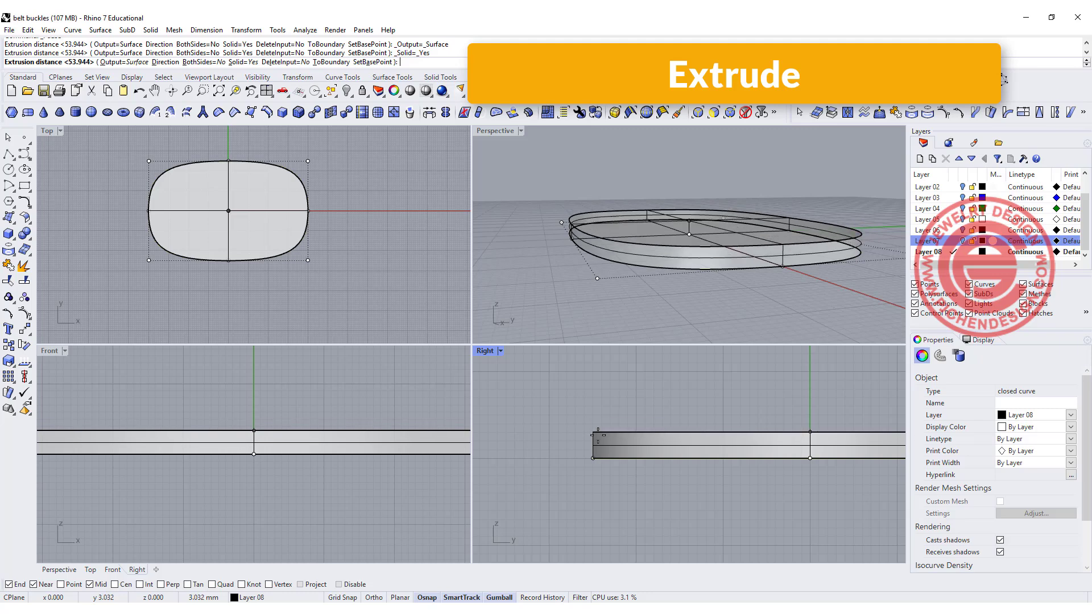
scroll(602, 431, up, 3)
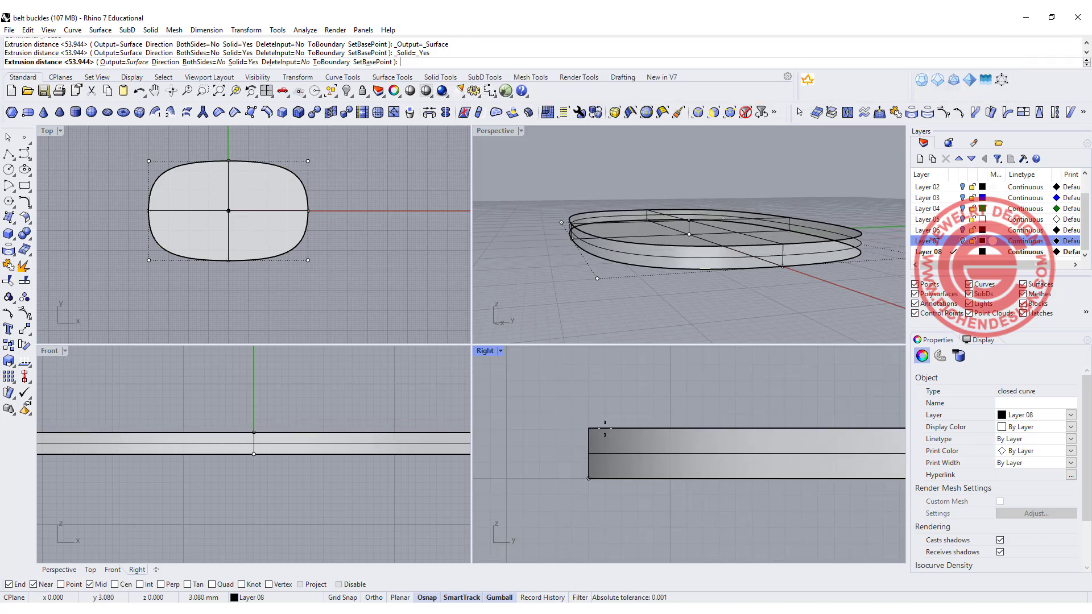
click(604, 429)
click(522, 236)
right_drag(564, 189, 673, 284)
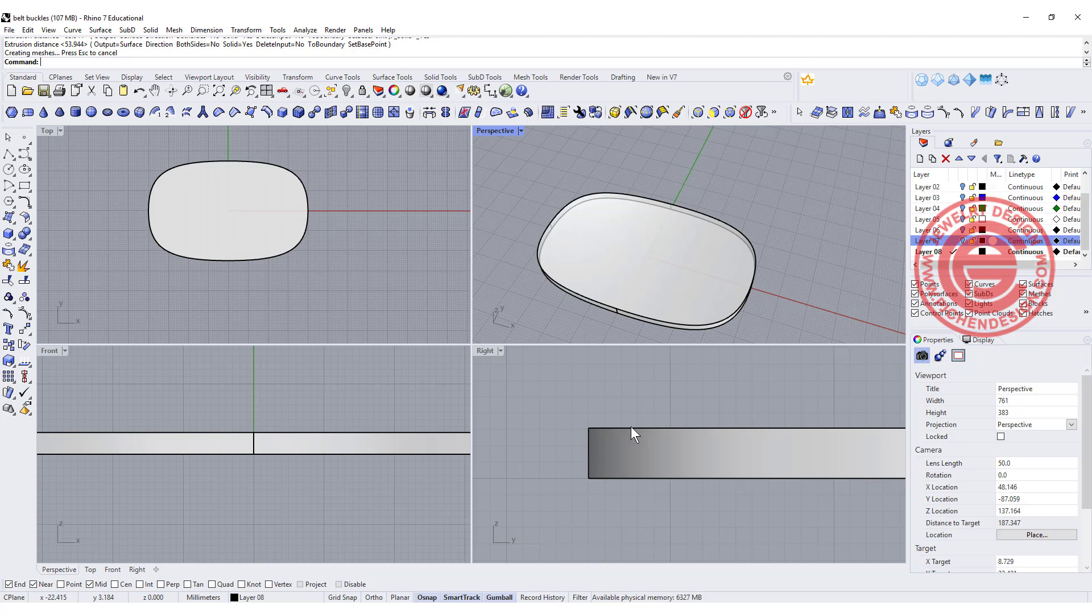
- Scale the plate in one direction to make it thicker
click(612, 439)
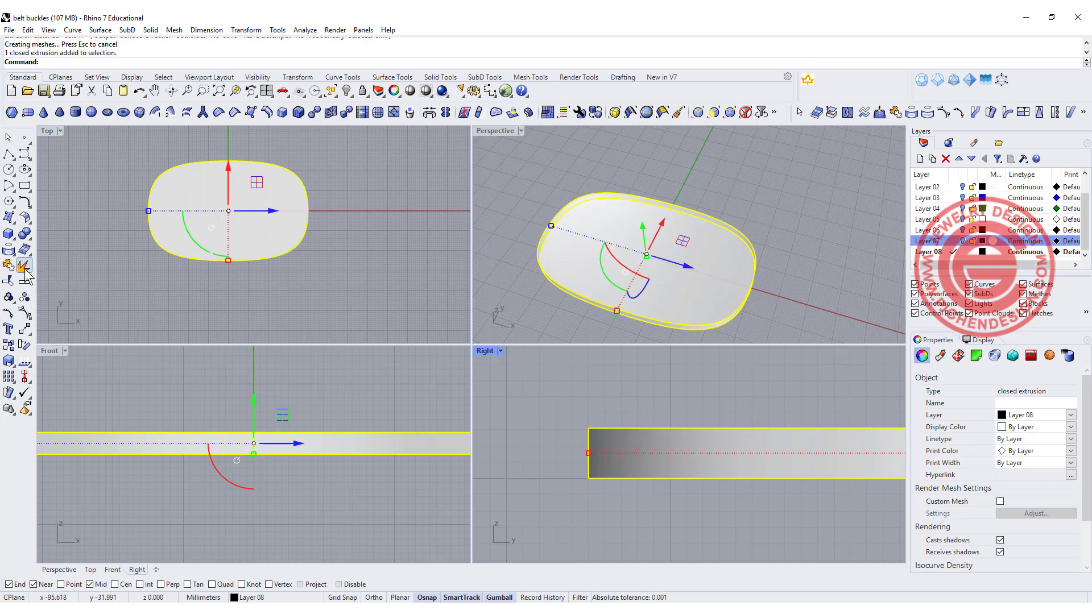
click(584, 482)
click(592, 424)
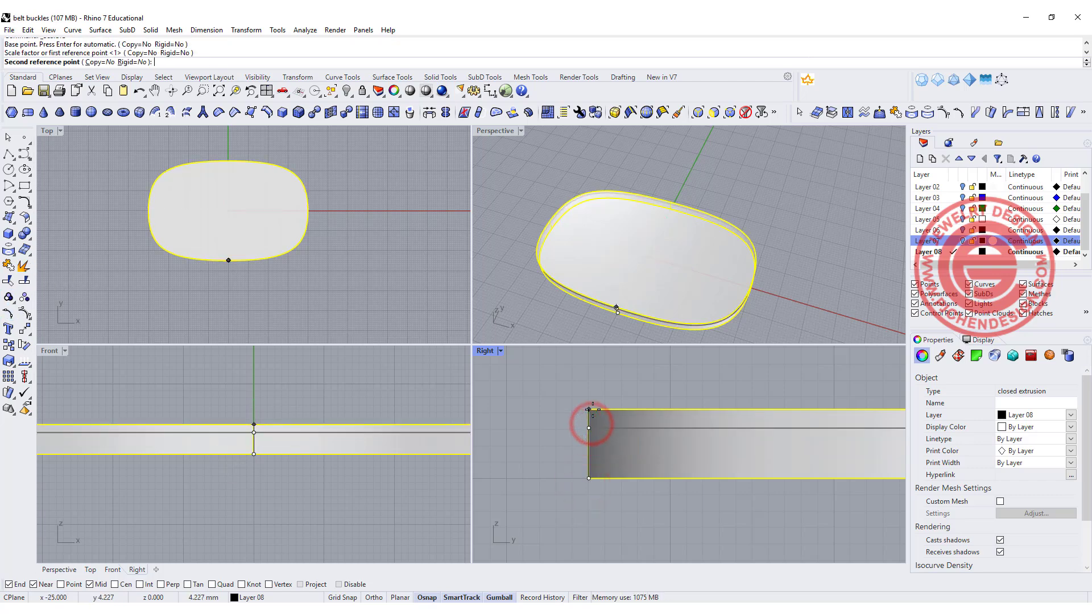
click(593, 409)
click(824, 244)
right_drag(691, 244, 719, 230)
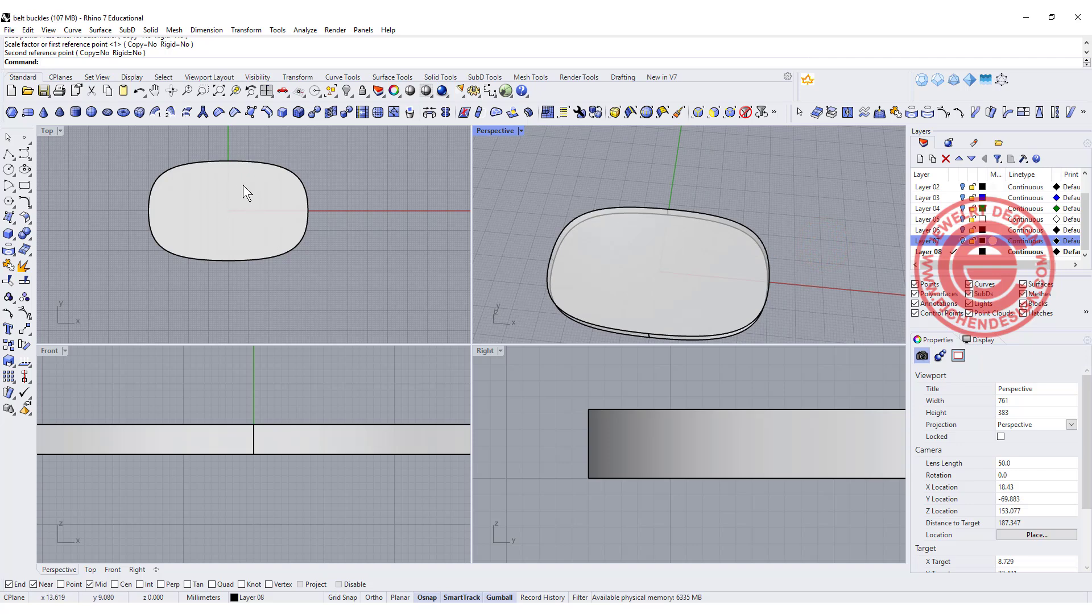
scroll(318, 236, down, 2)
right_drag(331, 241, 262, 255)
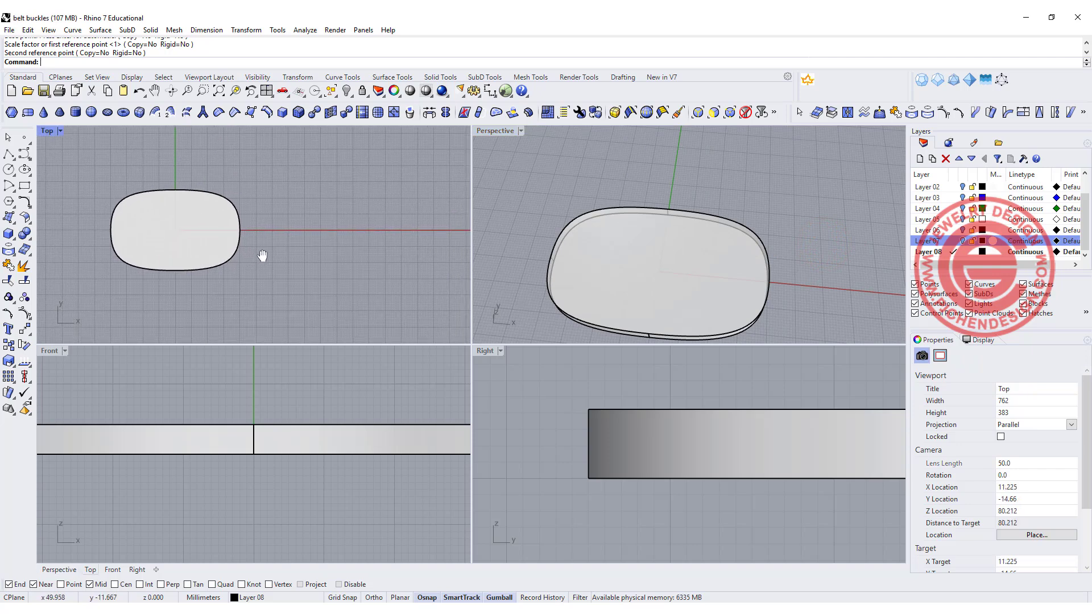
click(23, 153)
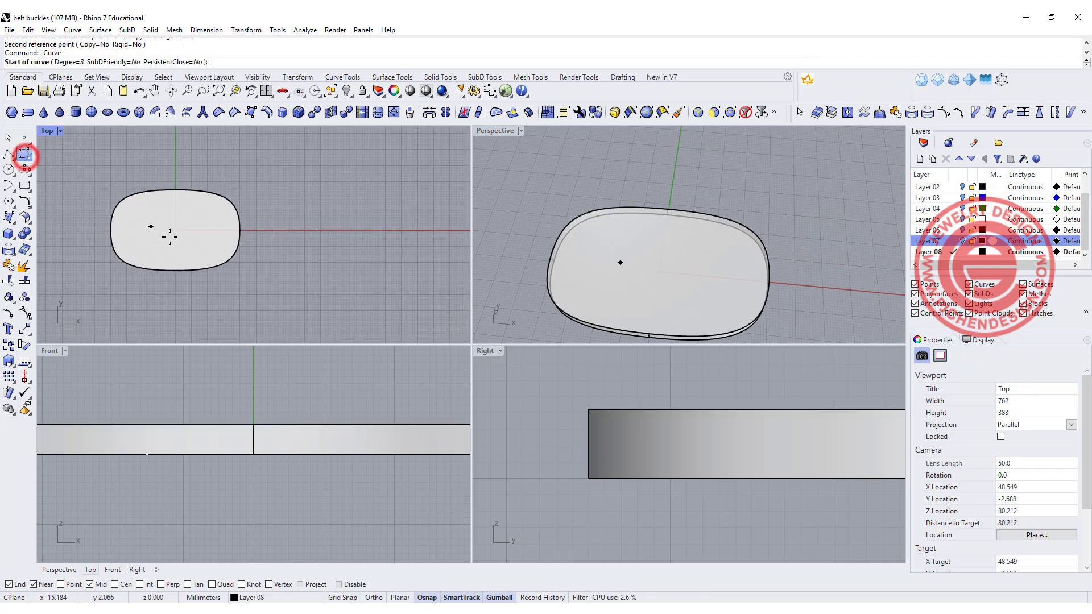
scroll(168, 233, up, 3)
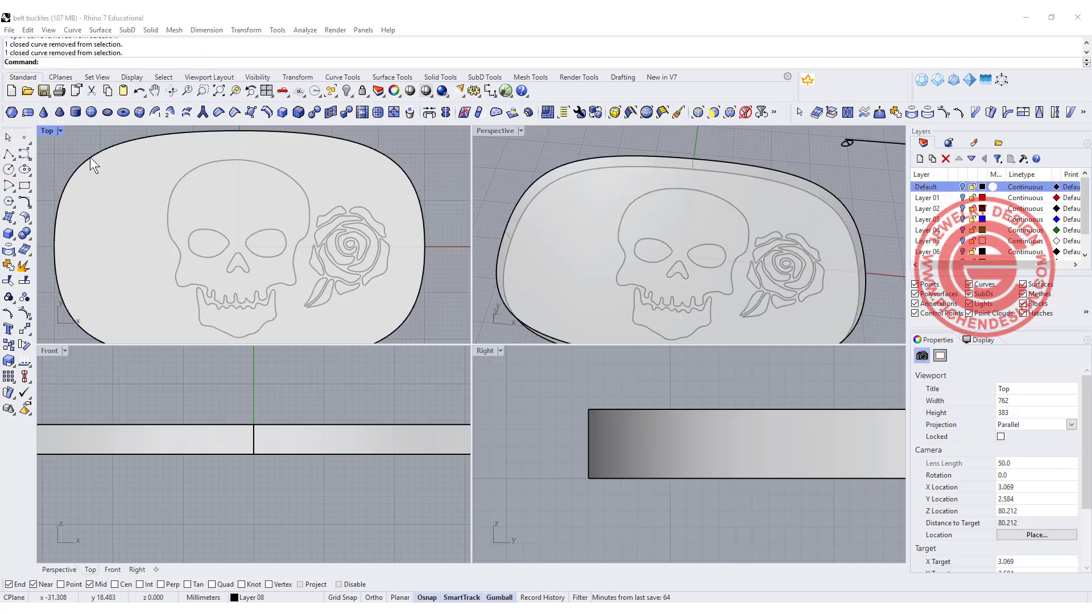
- In the maximized Top view, enlarge the rose curves about 6% and nudge them up and right
double_click(48, 131)
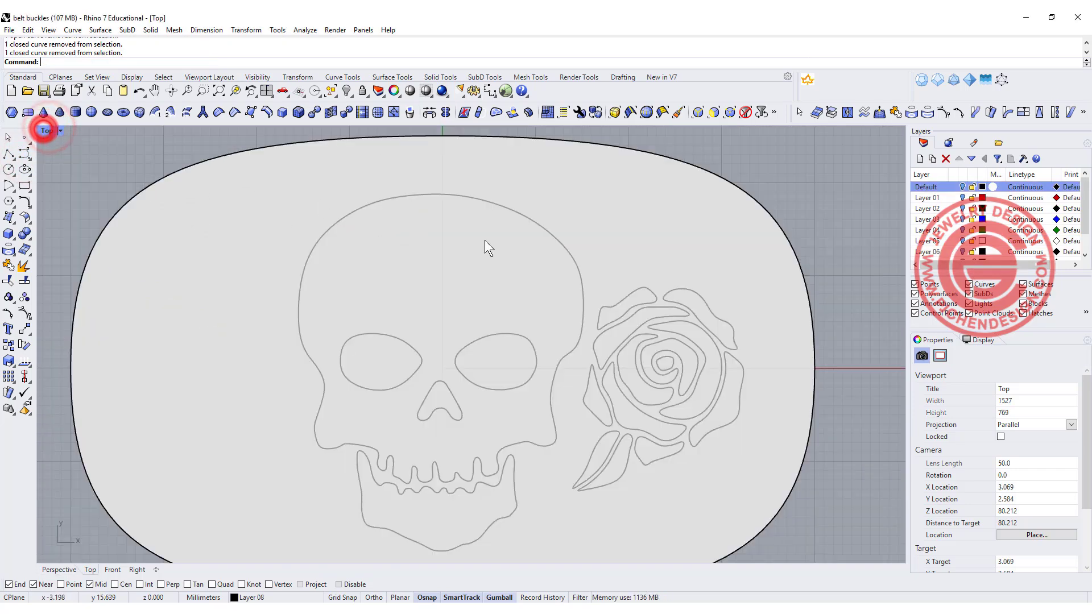
scroll(413, 223, down, 3)
right_drag(469, 256, 462, 254)
drag(426, 154, 586, 388)
scroll(523, 311, up, 2)
drag(521, 279, 525, 281)
drag(439, 311, 442, 309)
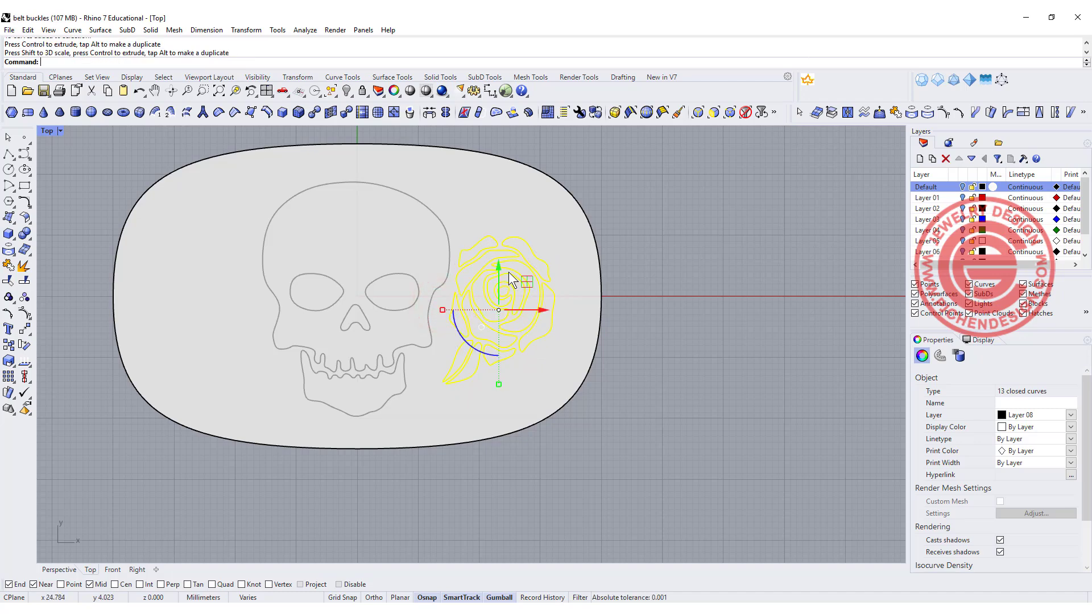
drag(497, 263, 499, 256)
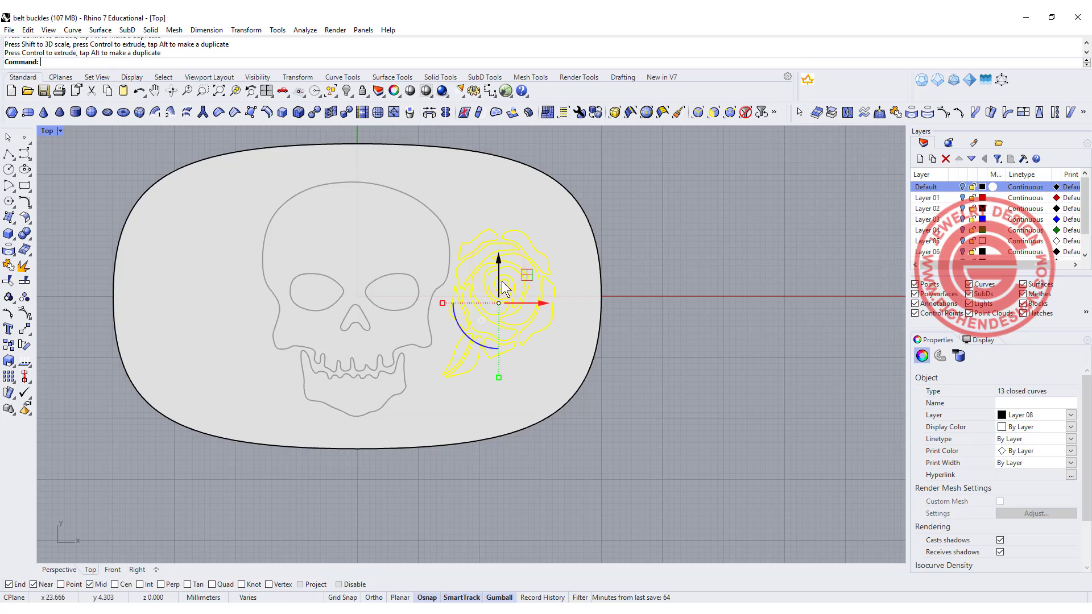
shift+drag(499, 376, 499, 380)
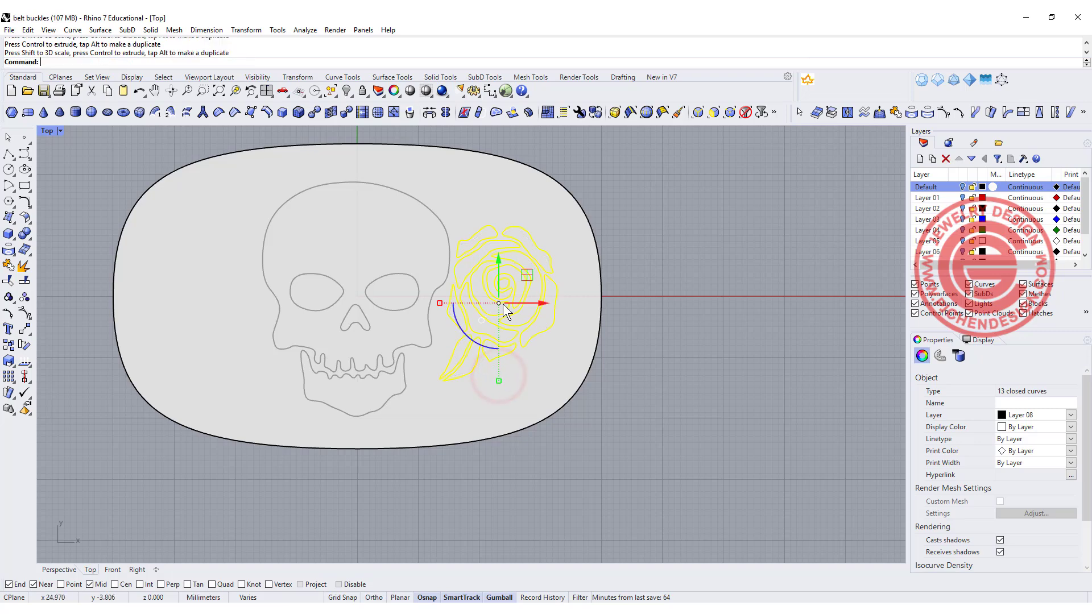
drag(500, 260, 500, 256)
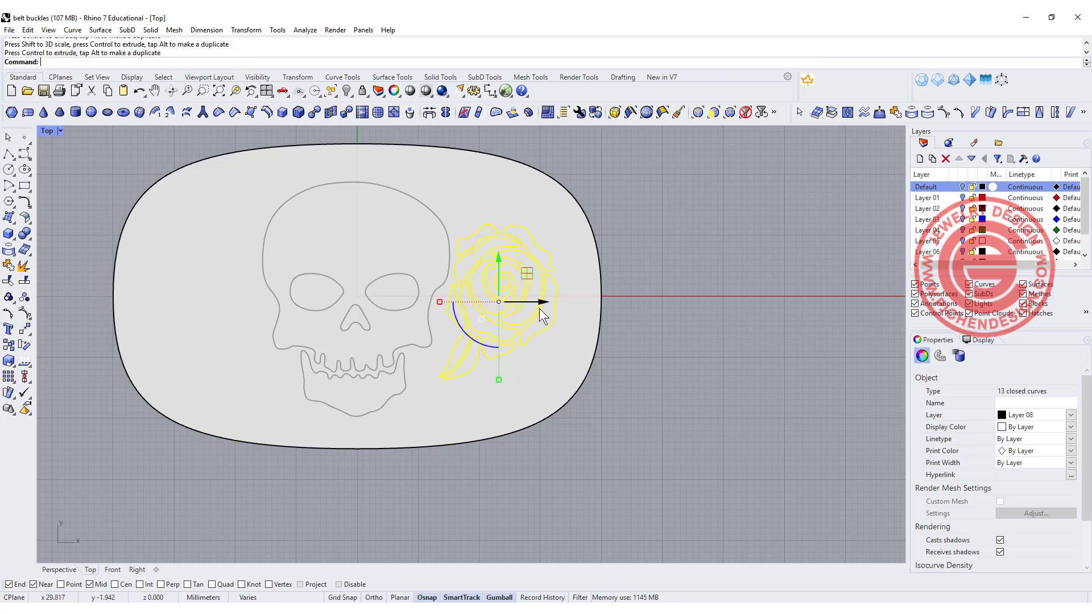
drag(543, 303, 546, 303)
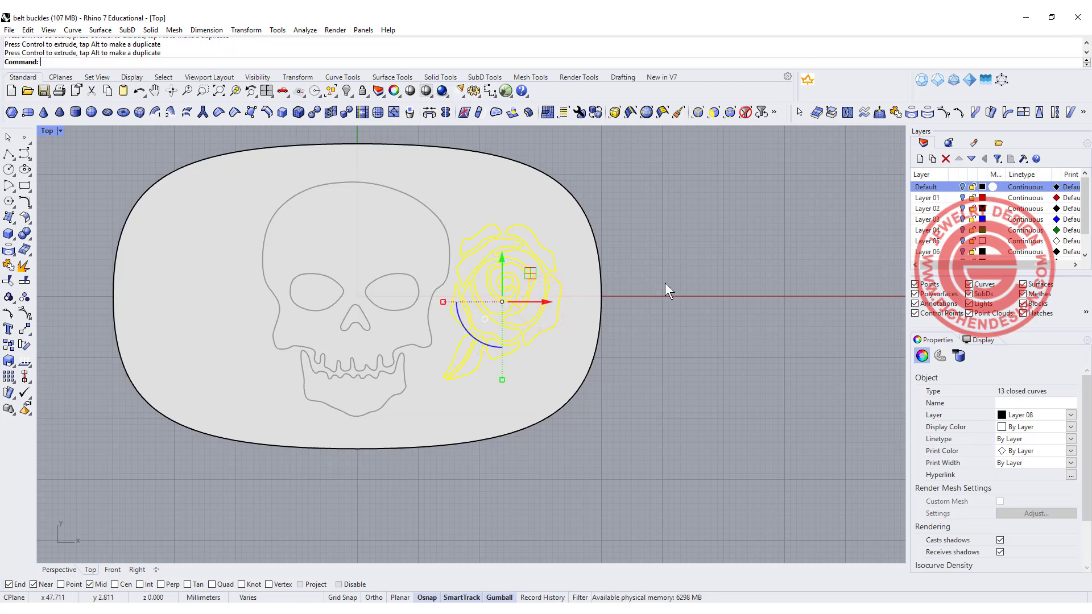
- Deselect the rose, window-select the skull outline curves, then clear the selection
click(685, 278)
scroll(651, 248, down, 2)
scroll(650, 255, down, 2)
drag(337, 169, 512, 419)
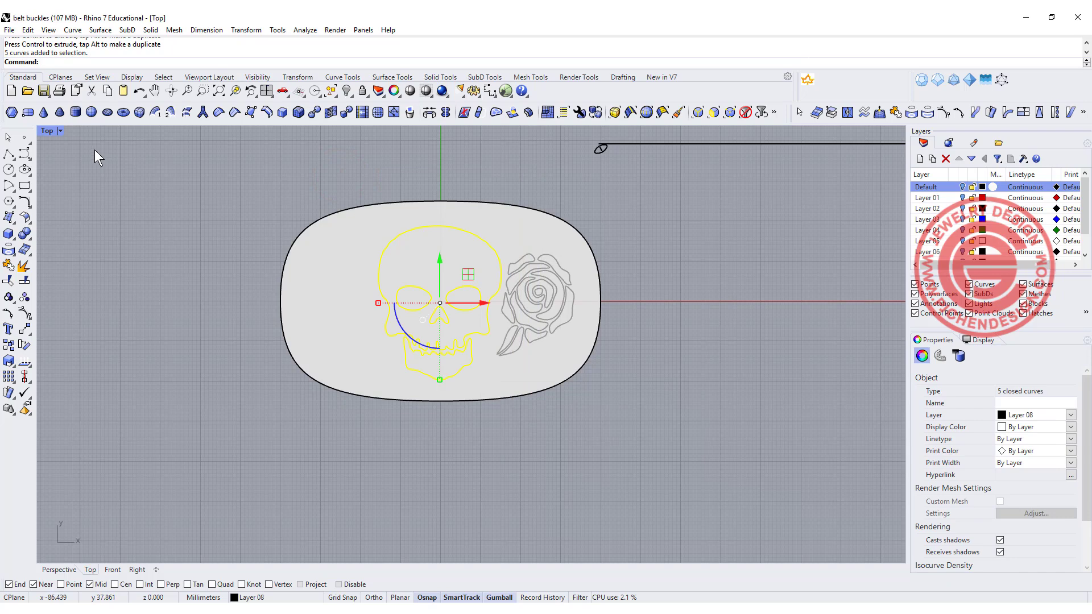
click(187, 201)
scroll(414, 344, up, 6)
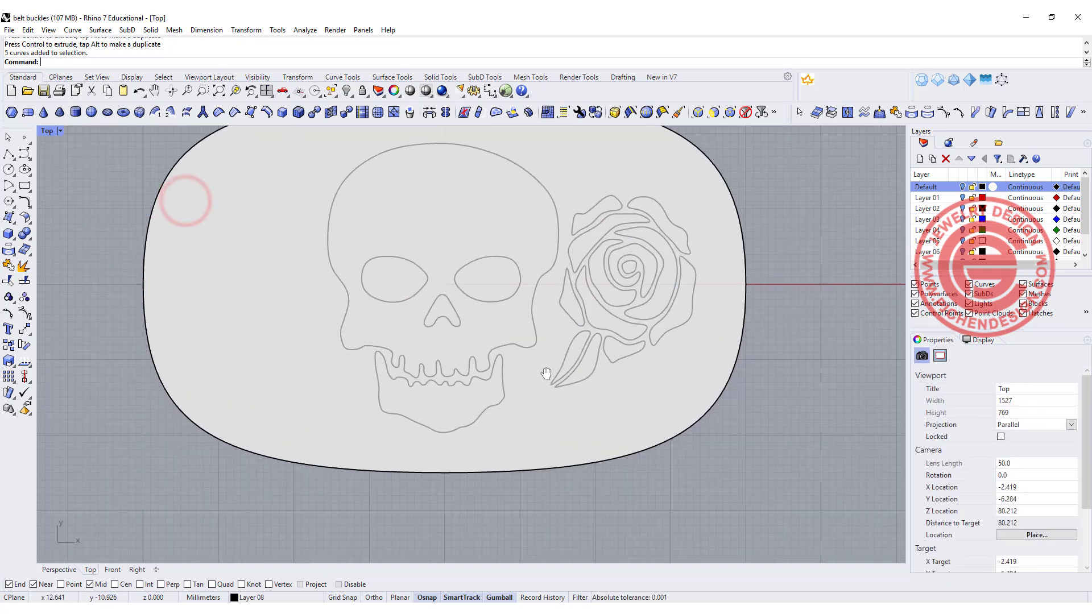
- Delete a stray control point on the skull's mouth curve and pull another to reshape the tooth
right_drag(445, 334, 418, 367)
scroll(315, 416, up, 6)
scroll(317, 397, up, 5)
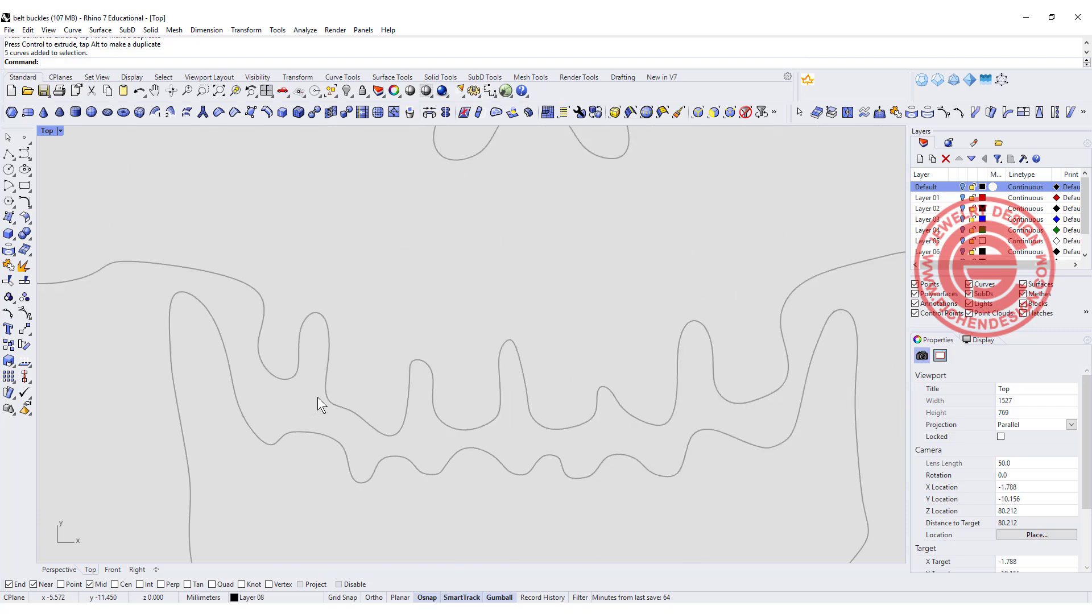
scroll(605, 393, up, 3)
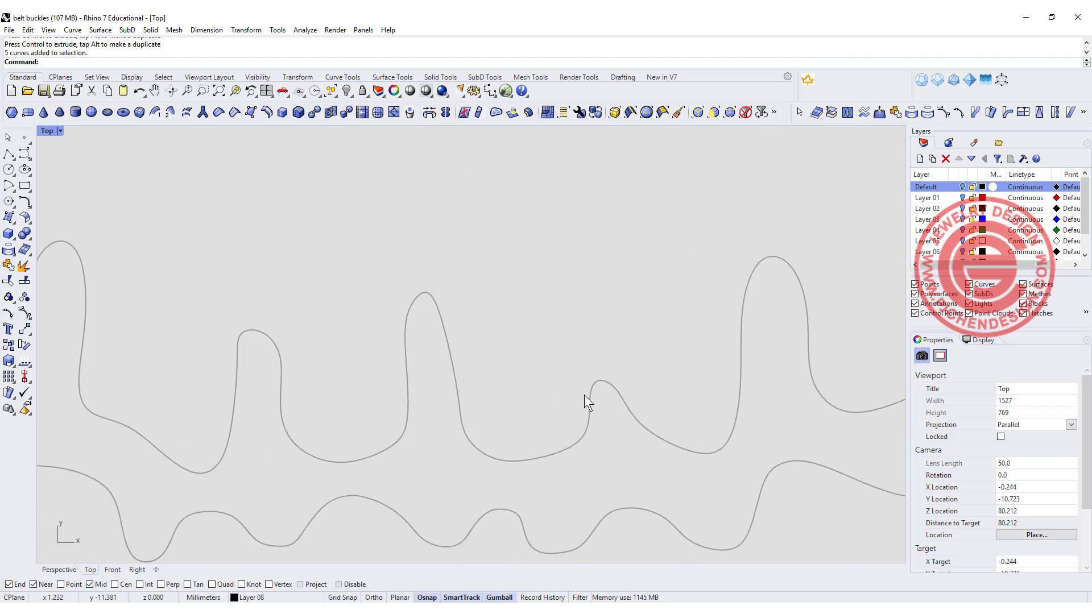
click(588, 394)
click(600, 378)
key(Delete)
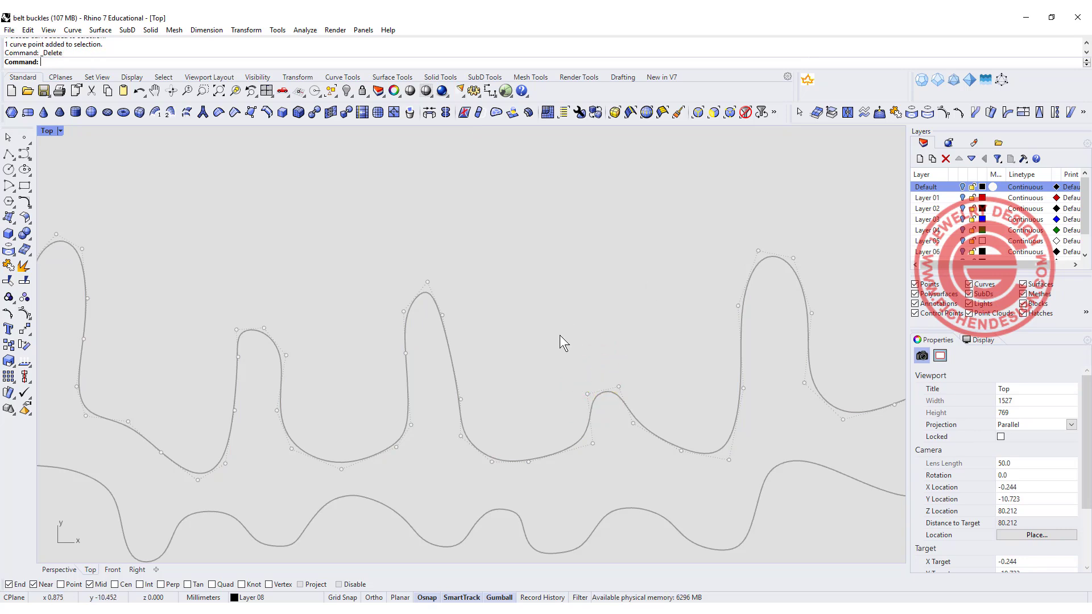
drag(588, 393, 680, 381)
click(623, 387)
scroll(620, 407, down, 3)
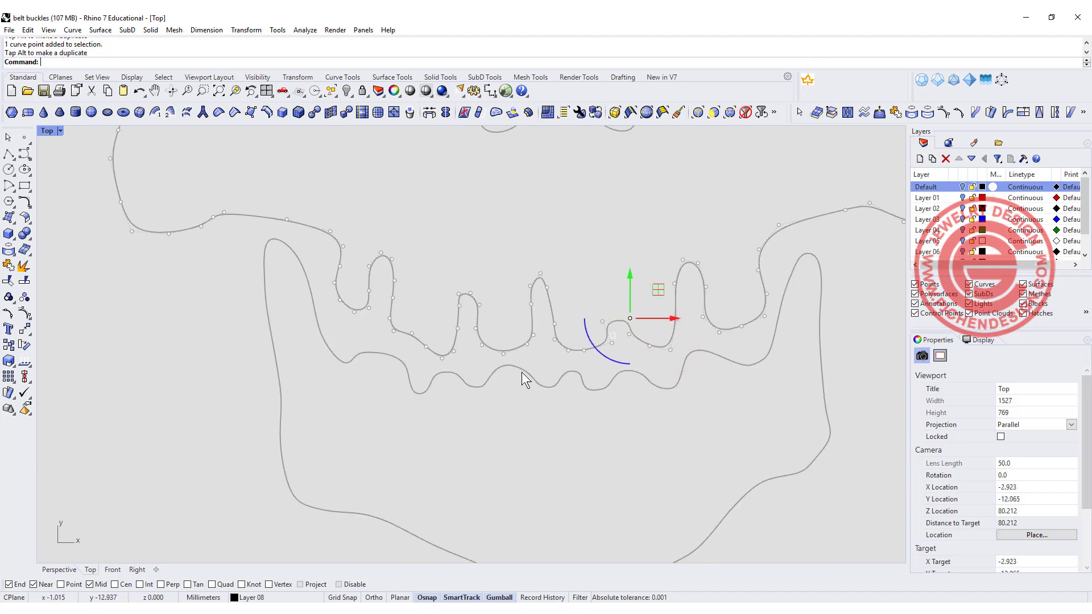
scroll(726, 356, down, 2)
scroll(698, 299, up, 6)
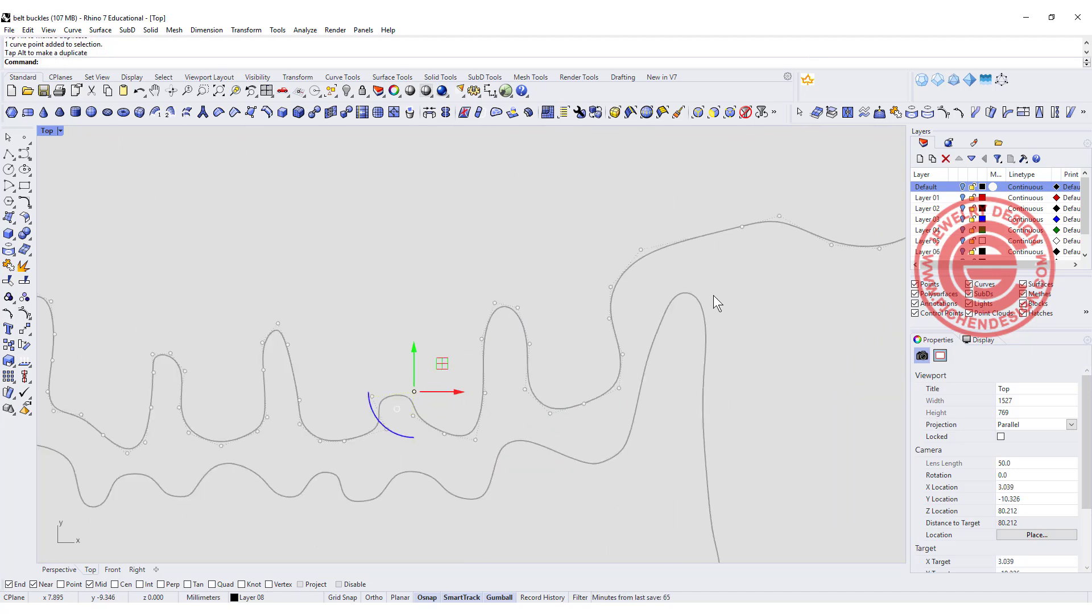
- Remove and shift control points on the lower jaw curve to smooth its top
click(696, 300)
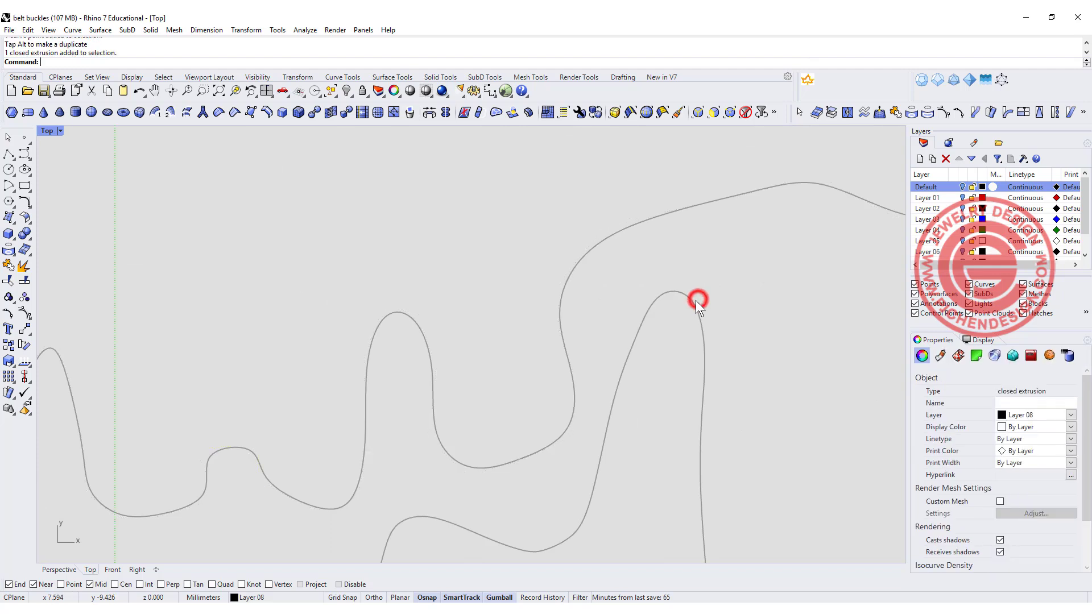
click(667, 287)
key(Delete)
scroll(443, 327, down, 3)
scroll(282, 333, up, 5)
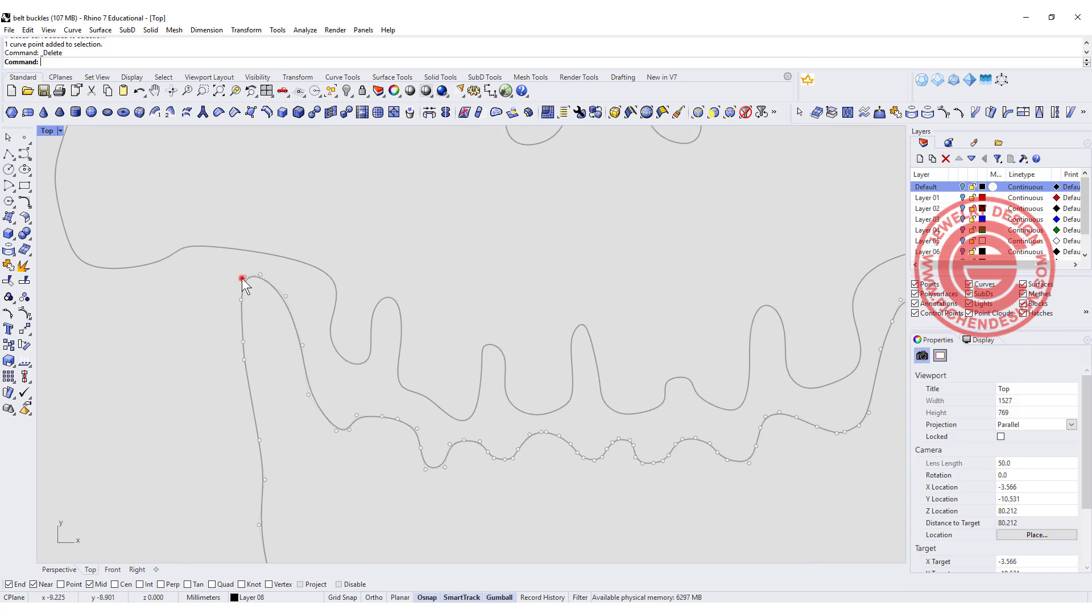
click(241, 278)
drag(244, 275, 264, 274)
key(Delete)
- Window-select all five skull curves
scroll(477, 299, down, 3)
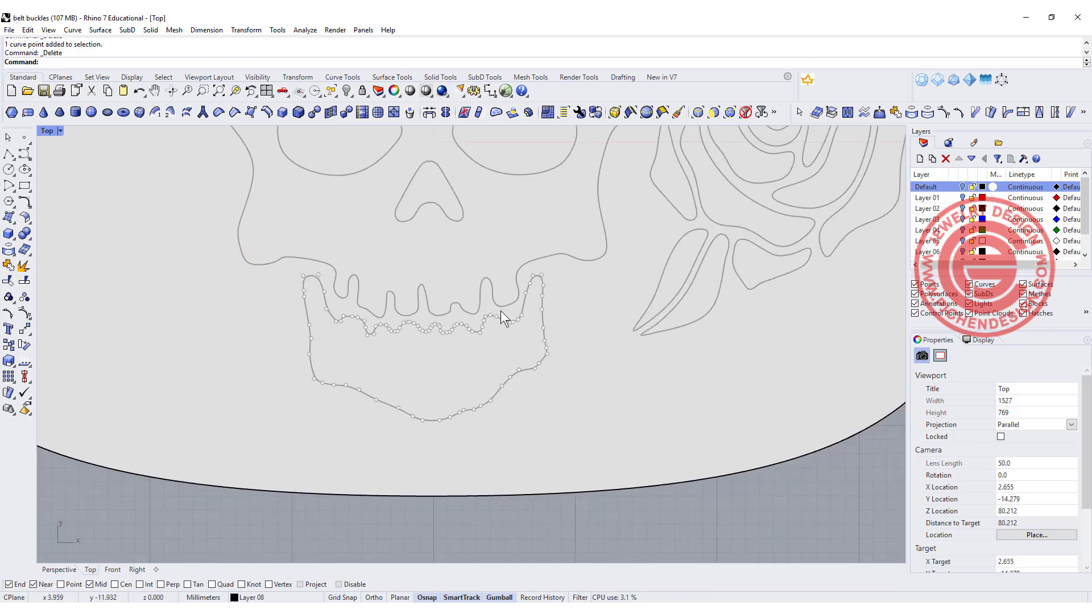
scroll(678, 314, down, 3)
scroll(607, 343, up, 6)
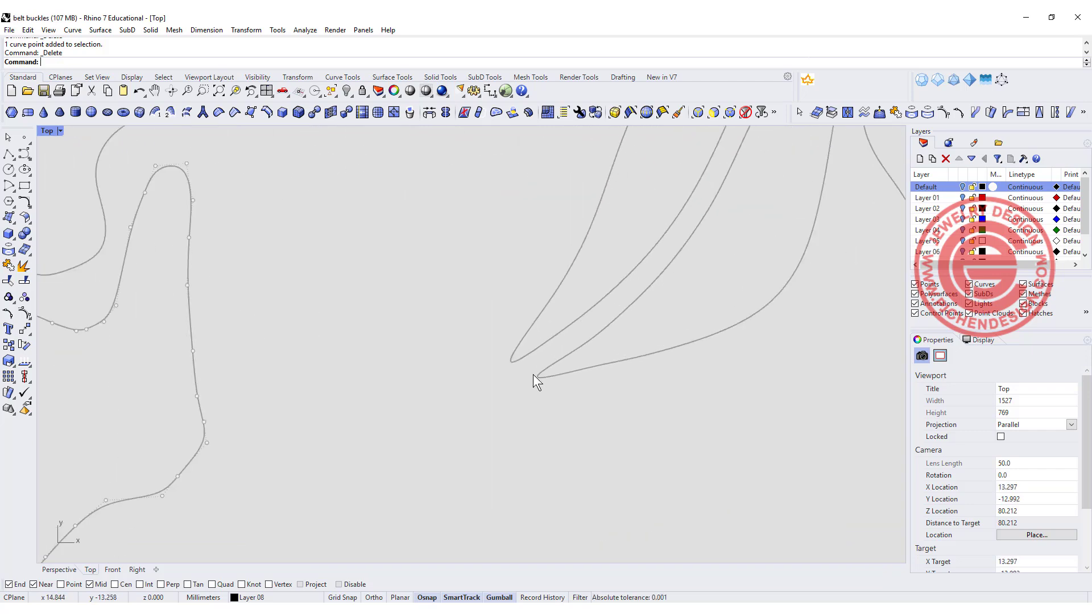
scroll(552, 371, down, 6)
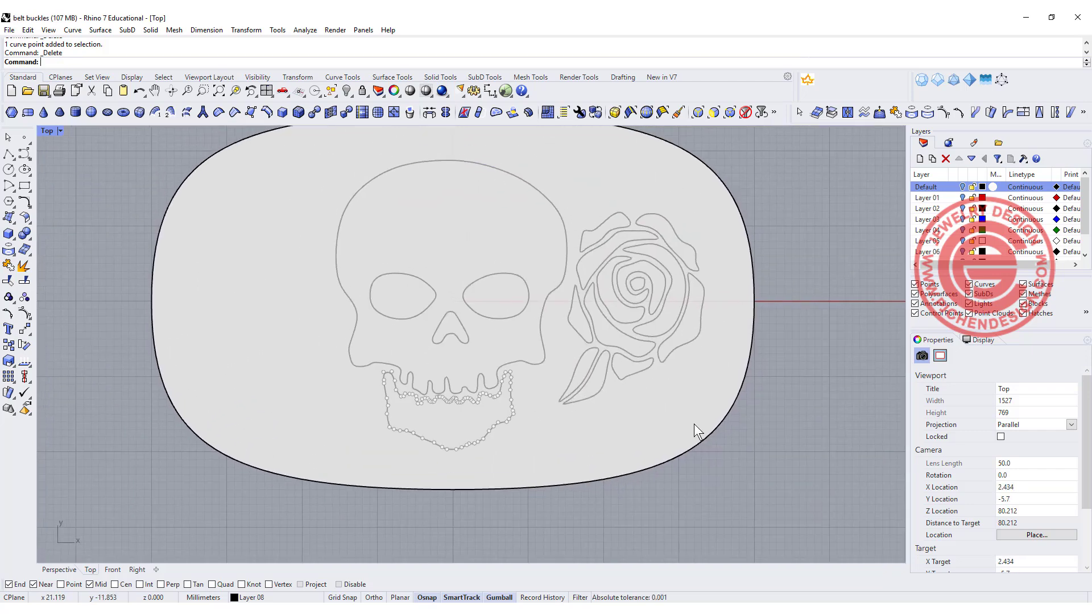
scroll(486, 290, down, 5)
drag(365, 189, 516, 394)
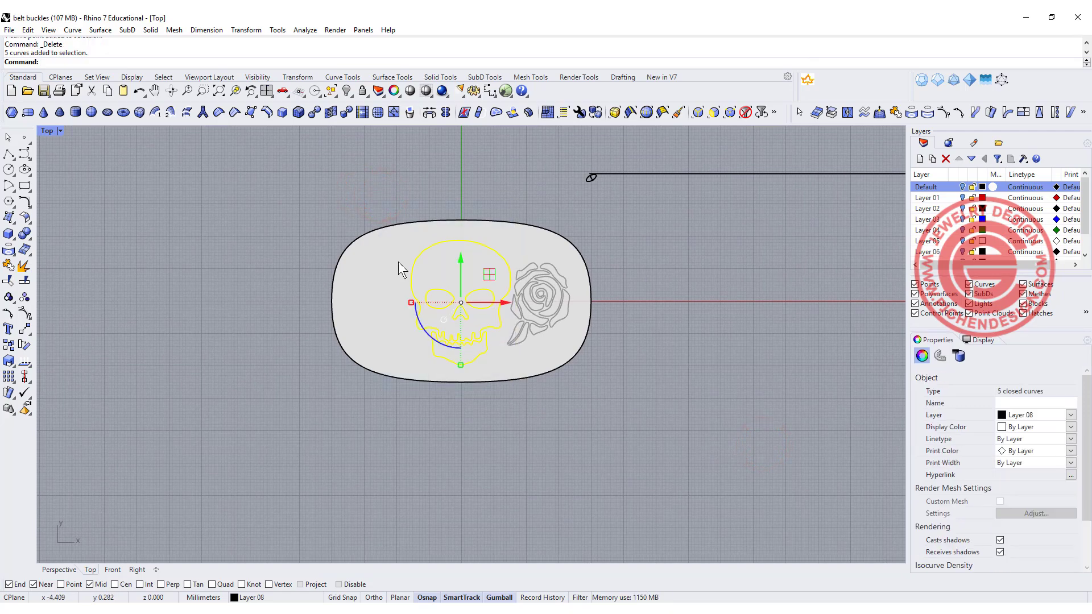
- Back in four views, start a straight planar extrusion of the five selected skull curves
double_click(49, 132)
scroll(785, 424, down, 5)
right_drag(732, 443, 672, 446)
click(150, 31)
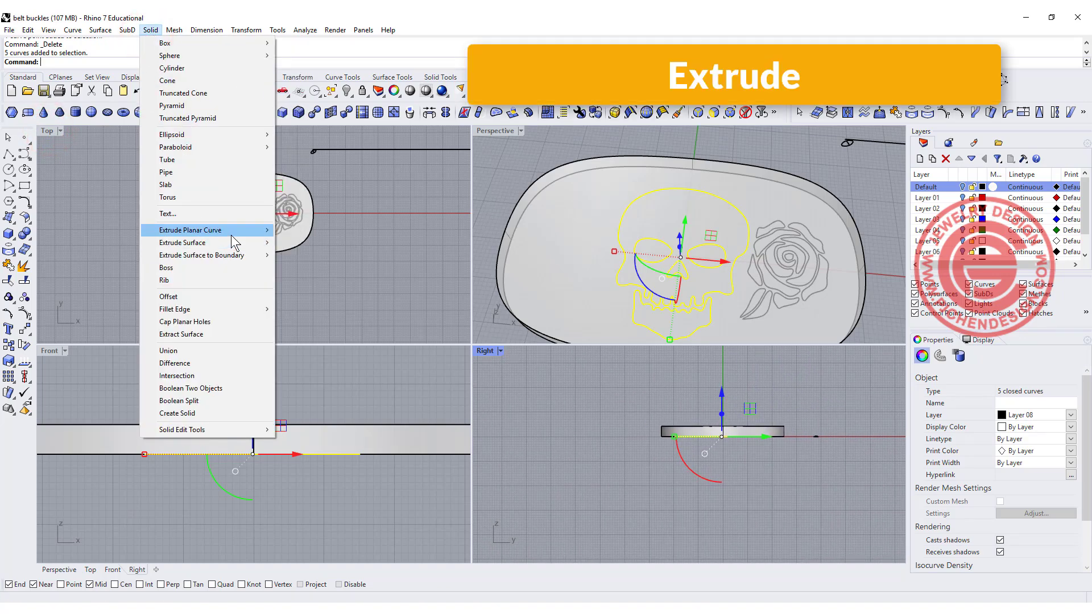
mouse_move(231, 234)
click(347, 232)
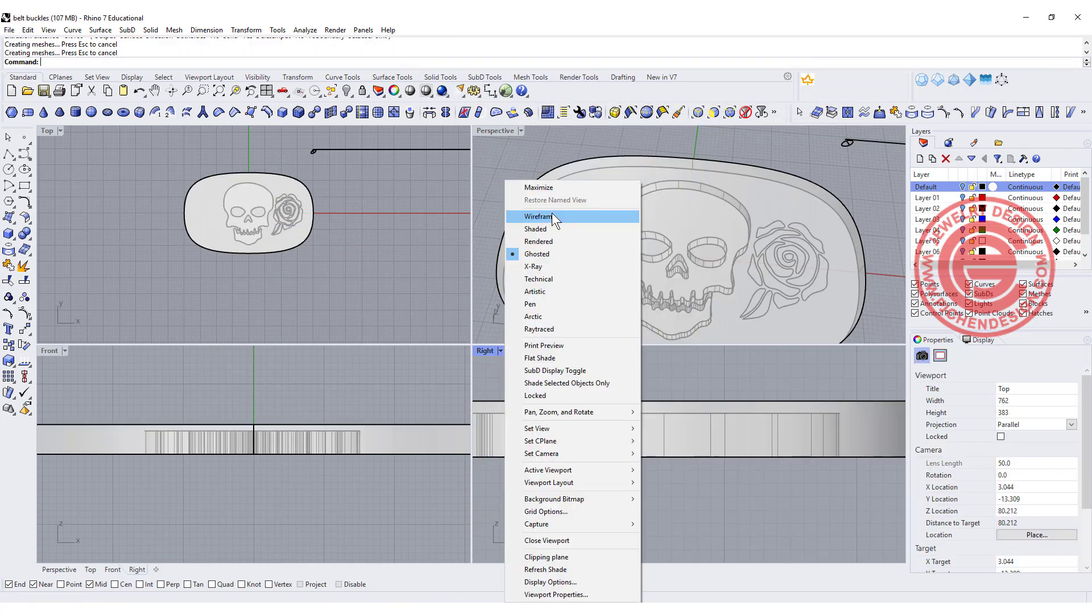
- In a wireframe Right view, select the skull extrusions without the plate and lift them onto it
click(551, 213)
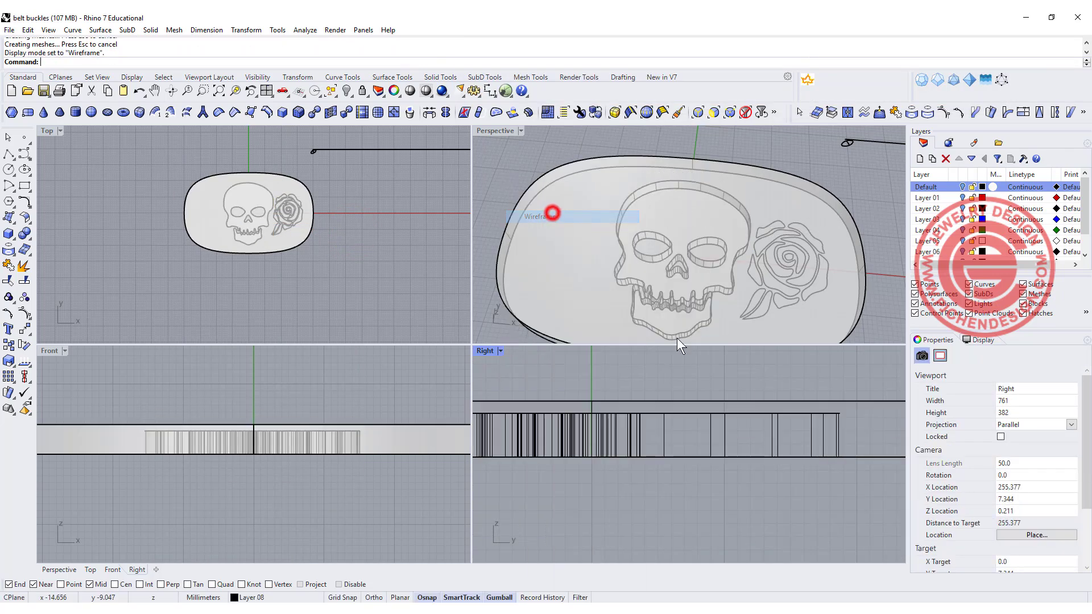
drag(869, 439, 504, 429)
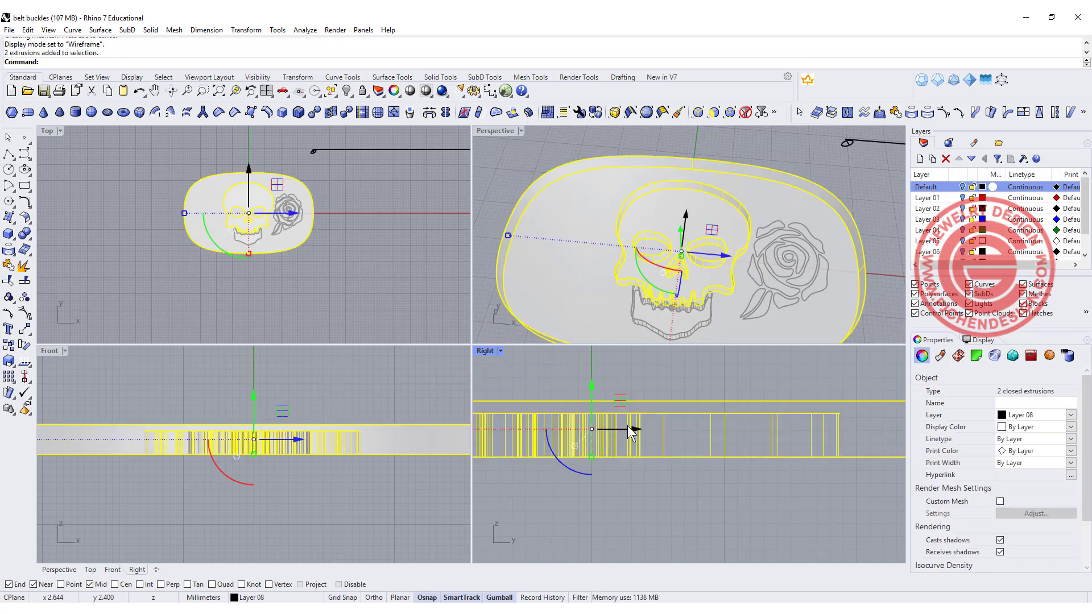
ctrl+click(876, 459)
drag(667, 410, 676, 369)
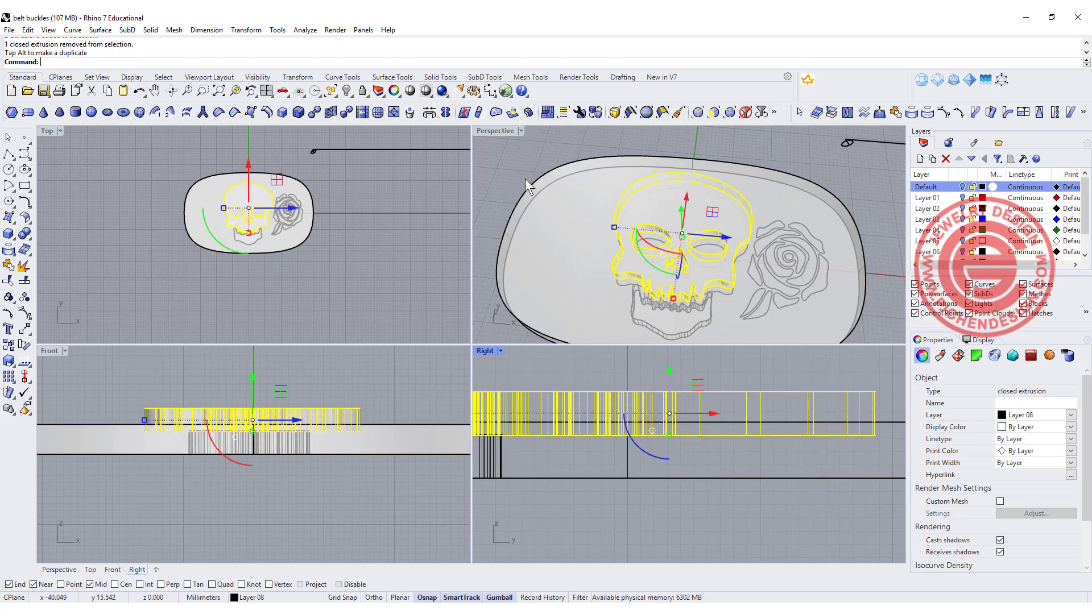
click(513, 165)
- Raise the jaw extrusion up to sit just below the skull
scroll(667, 318, up, 4)
click(725, 330)
scroll(575, 452, down, 3)
scroll(659, 438, up, 3)
drag(683, 423, 688, 392)
click(607, 404)
scroll(677, 212, down, 5)
right_drag(677, 212, 663, 235)
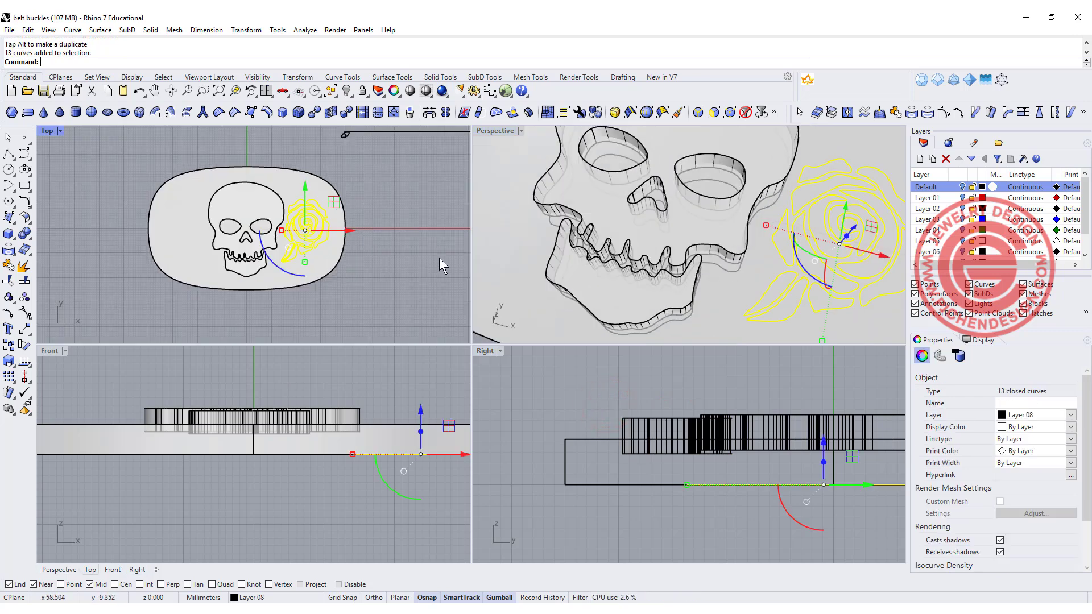
- Extrude the rose curves straight into solids
right_drag(816, 439, 825, 453)
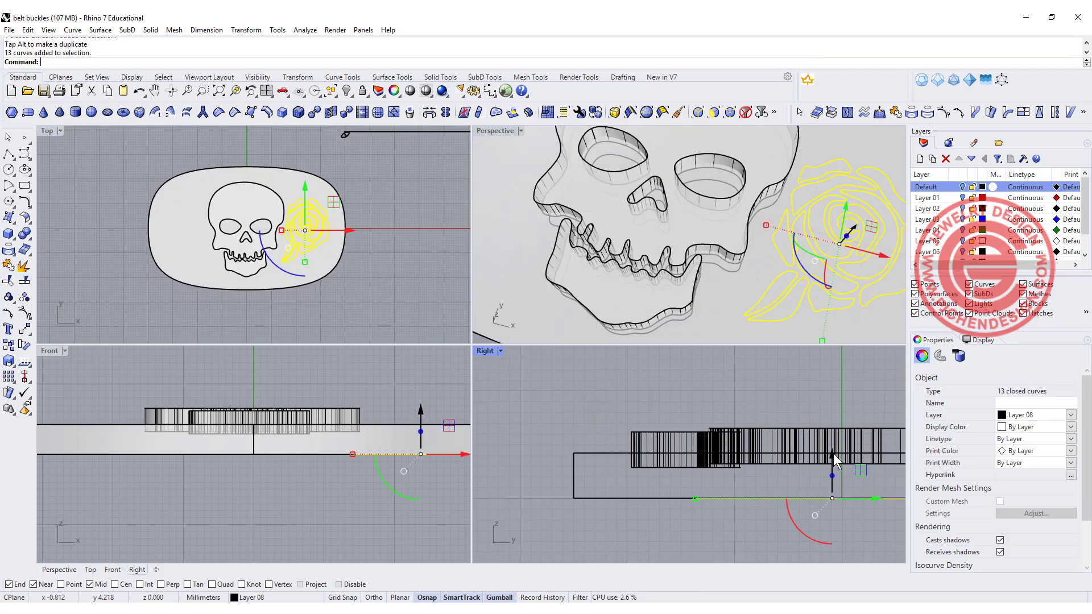
click(193, 32)
mouse_move(147, 32)
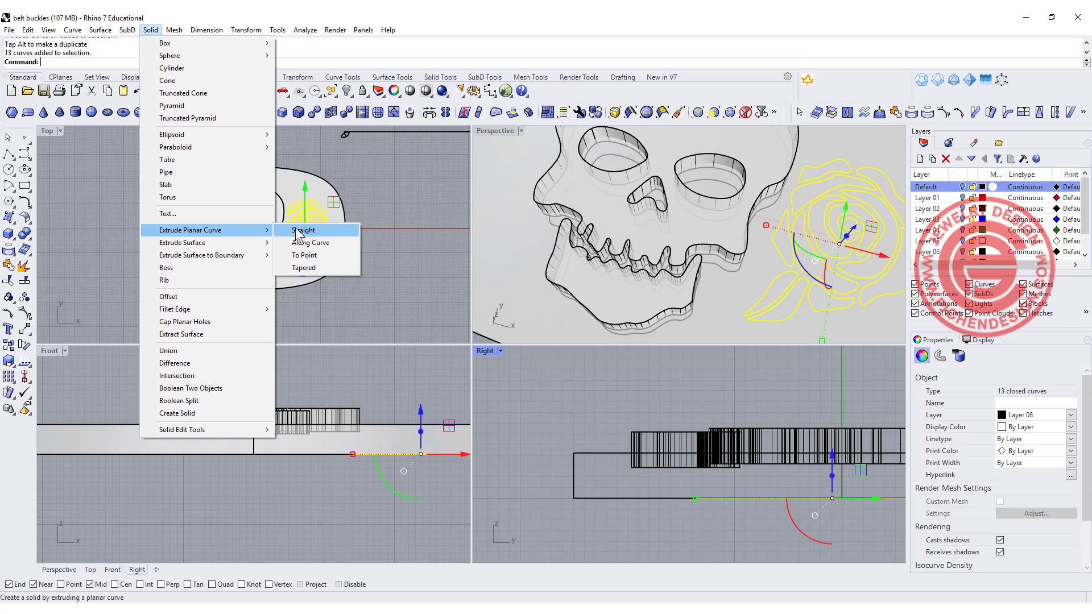
click(286, 232)
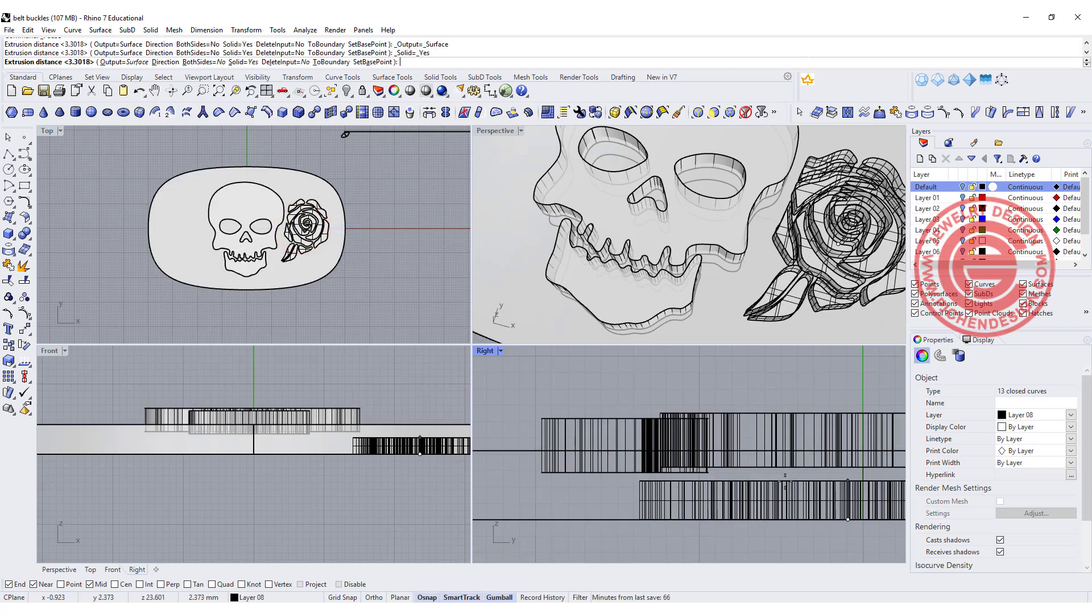
click(796, 469)
- Select the rose extrusions without the plate and lift them onto the plate
scroll(792, 474, down, 8)
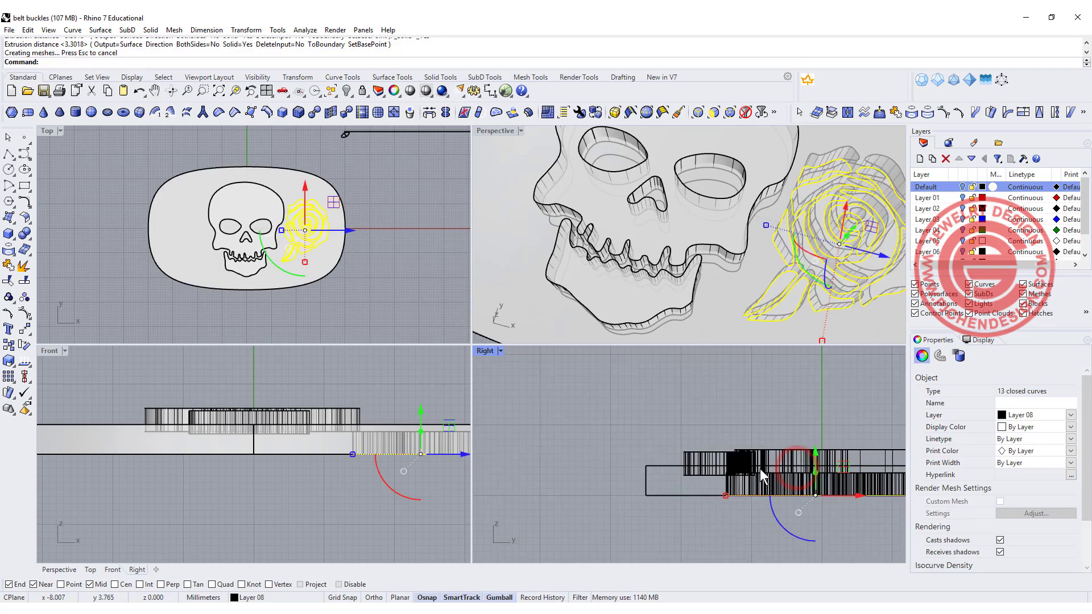
right_drag(765, 469, 651, 441)
right_drag(756, 448, 770, 433)
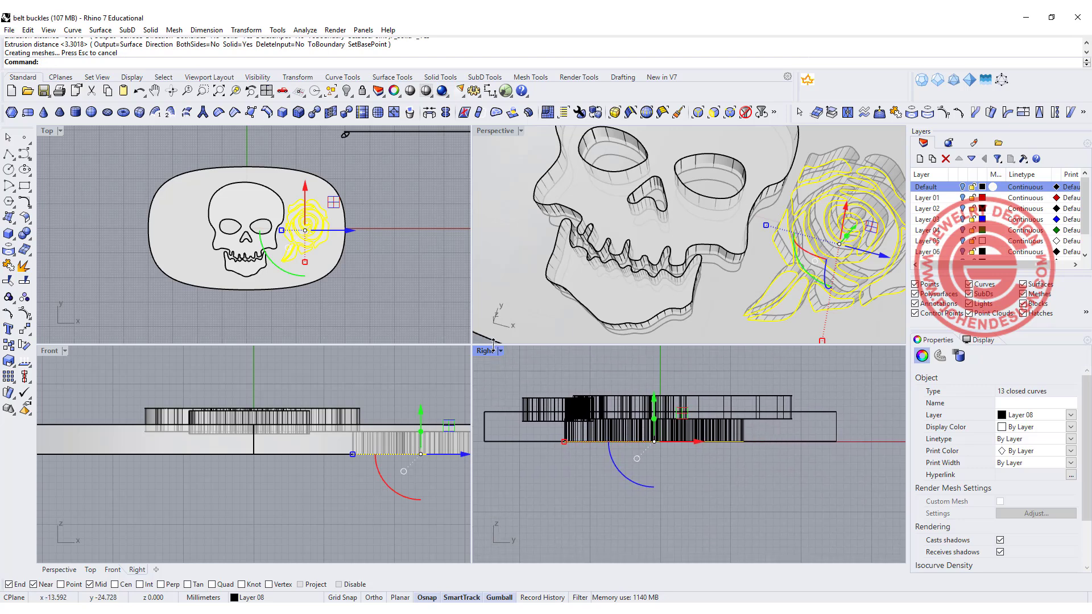
drag(754, 429, 550, 430)
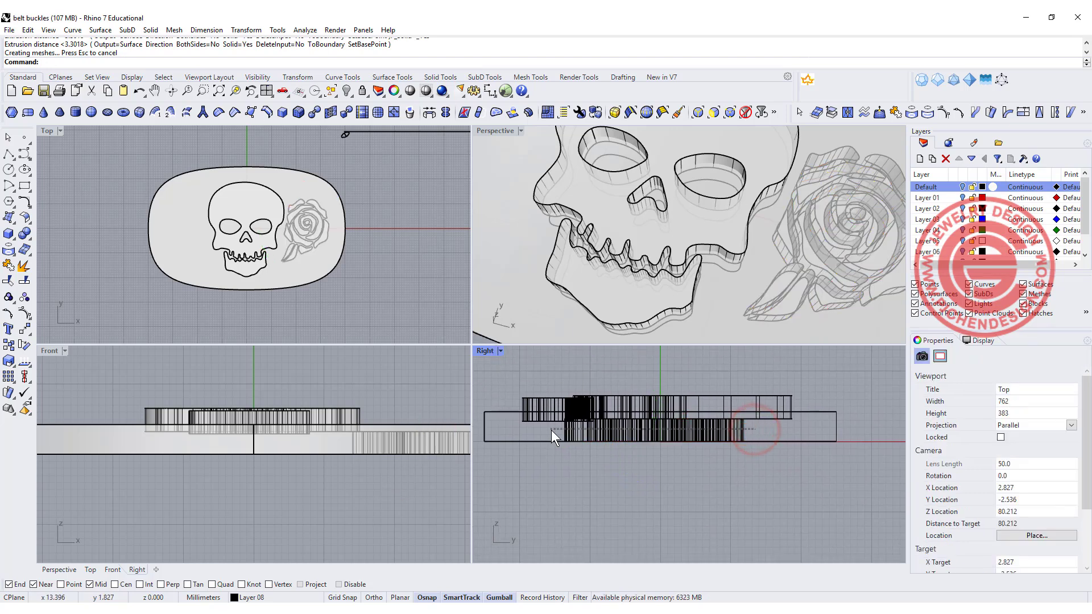
drag(818, 476, 803, 409)
drag(654, 389, 666, 373)
- In the maximized Perspective view, select and lock the buckle base plate
click(403, 207)
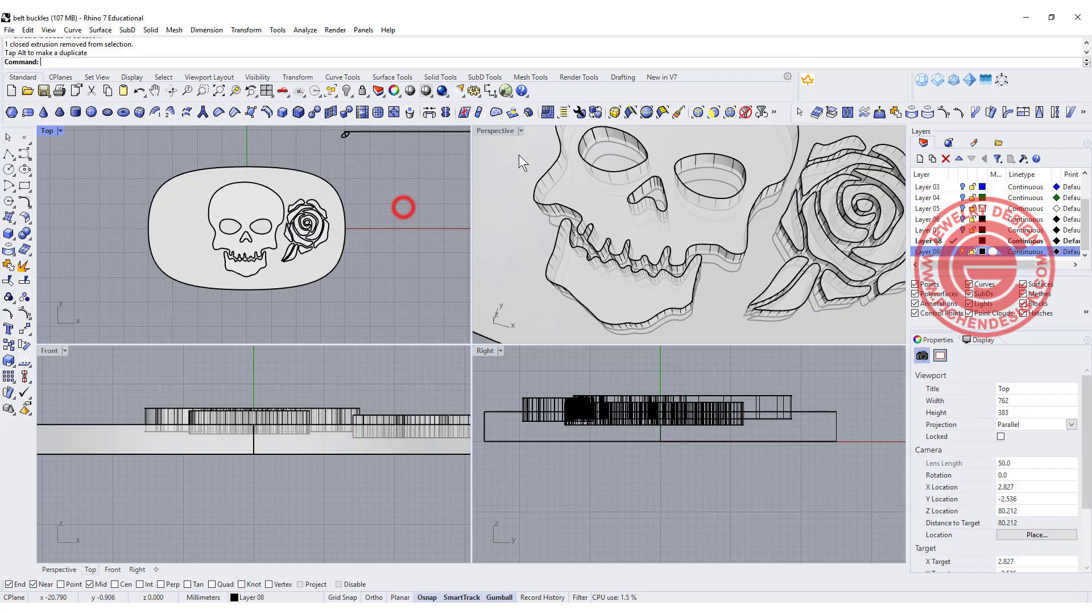
double_click(486, 127)
scroll(714, 273, down, 5)
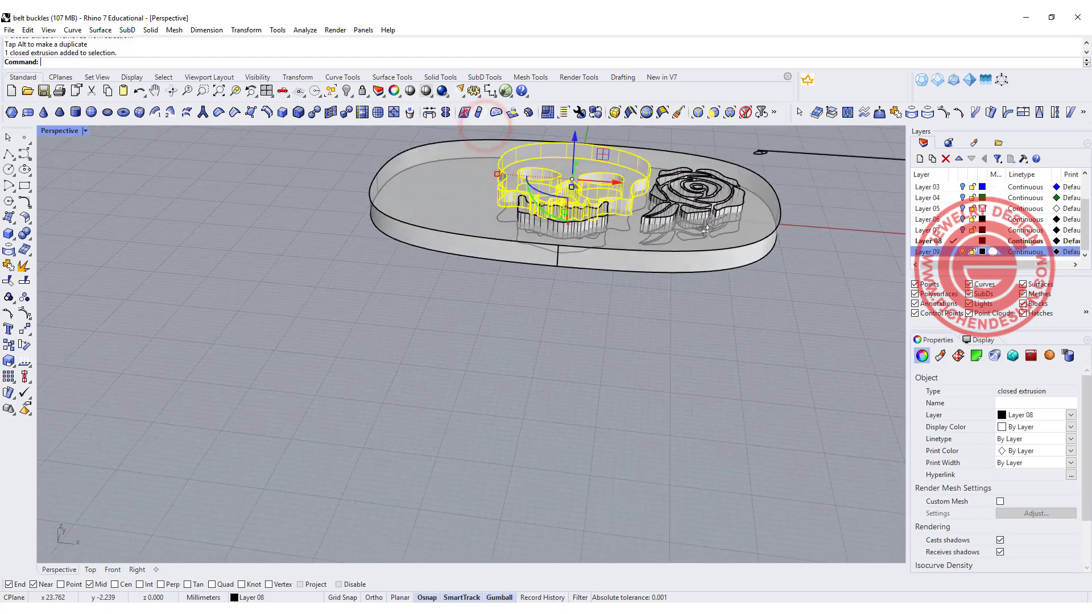
scroll(674, 228, up, 4)
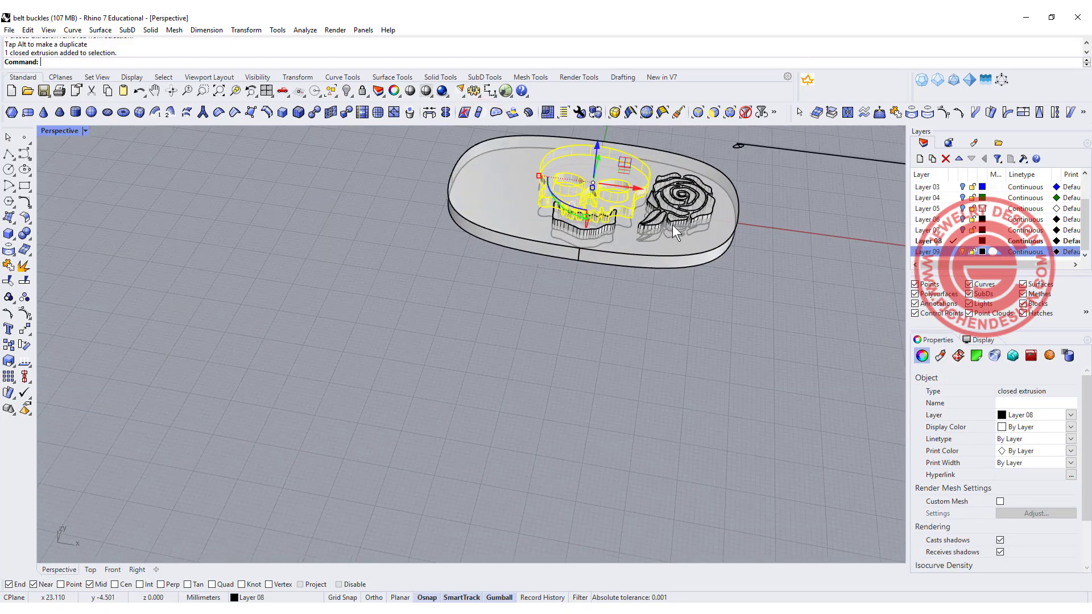
click(680, 348)
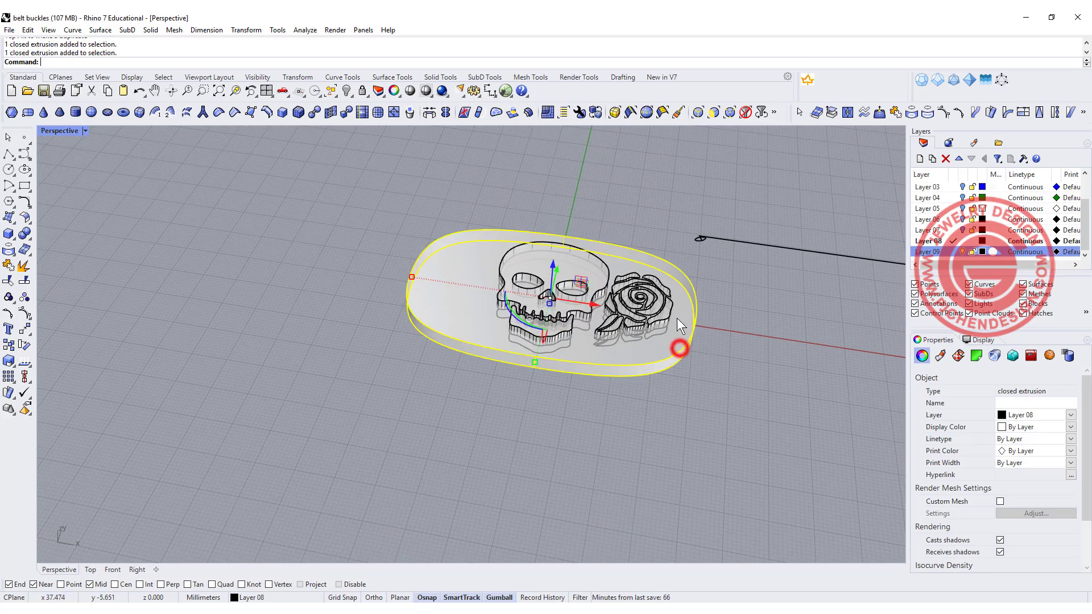
click(362, 91)
- From a top-down angle, window-select the skull curves and extrusions
right_drag(569, 239, 672, 296)
scroll(644, 255, up, 4)
drag(398, 151, 623, 458)
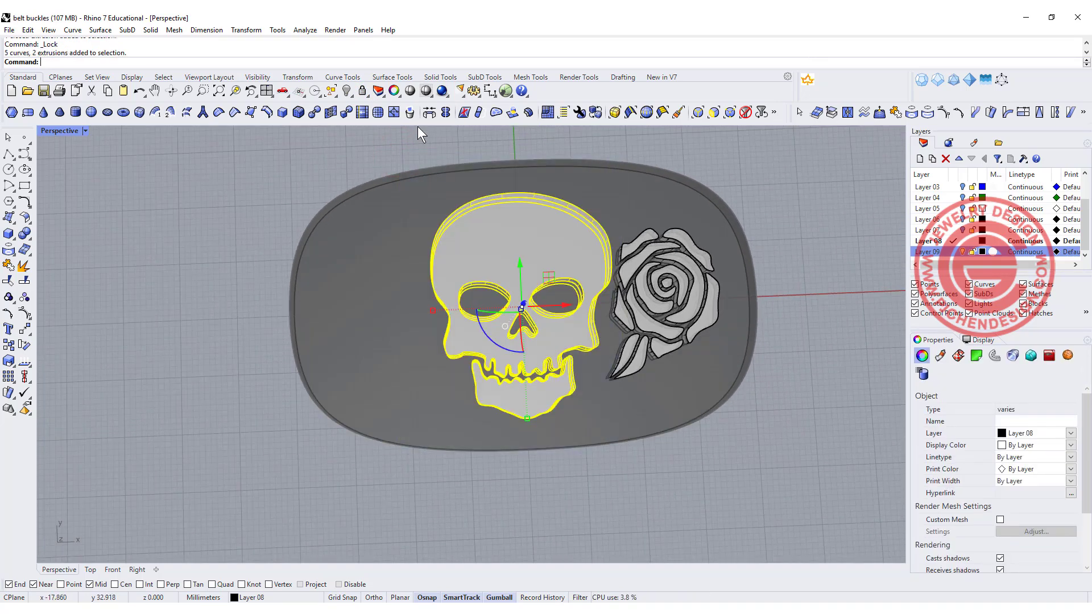
- Run QuadRemesh on the skull with a 2000 target quad count and preview it
click(548, 113)
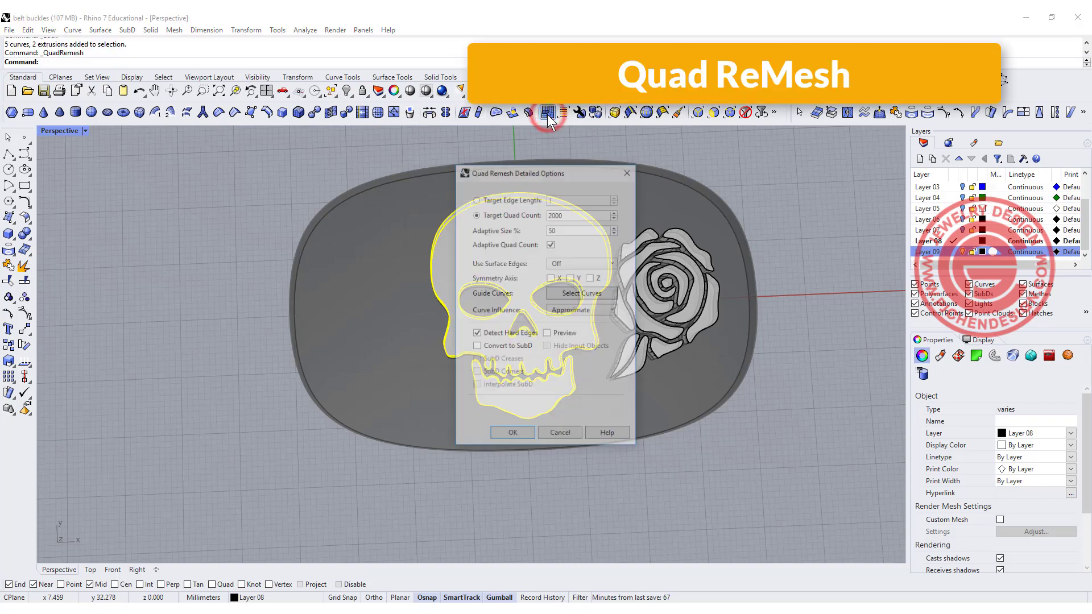
drag(567, 169, 172, 158)
right_drag(535, 323, 494, 257)
scroll(556, 279, up, 8)
scroll(562, 295, down, 4)
right_drag(578, 275, 571, 269)
scroll(570, 273, up, 2)
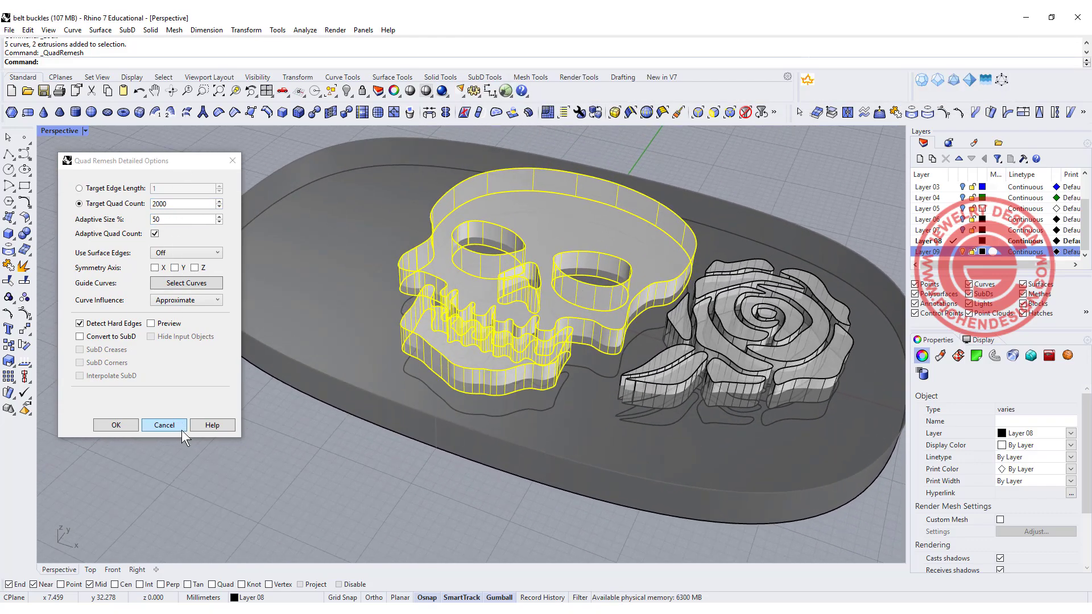
click(150, 324)
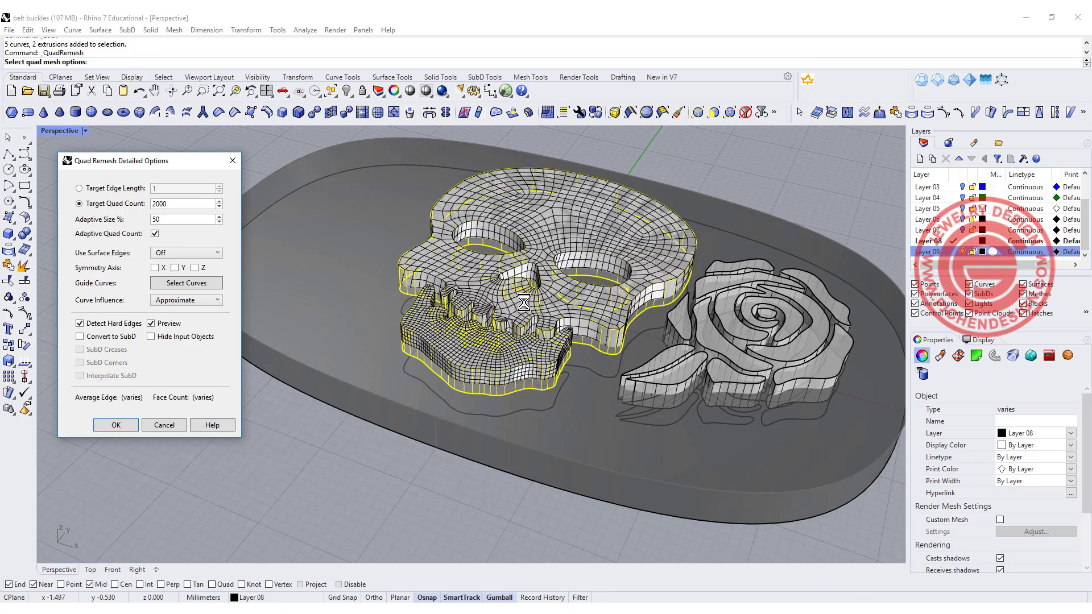
- Check the preview from above and the side, then apply it, yielding 2357- and 2460-face meshes
right_drag(556, 288, 598, 310)
scroll(550, 270, up, 5)
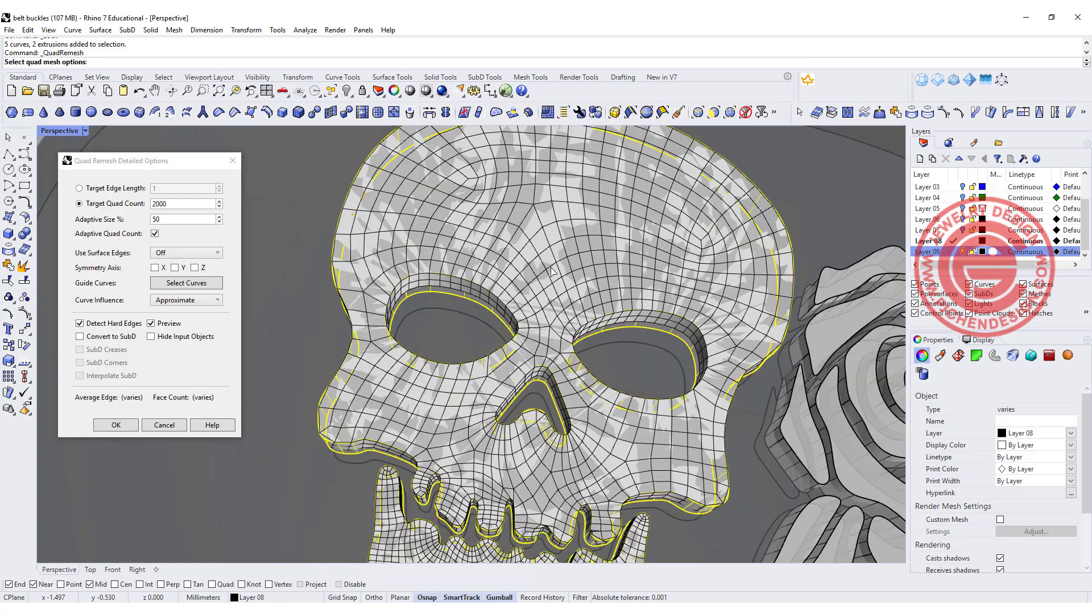
scroll(526, 234, down, 5)
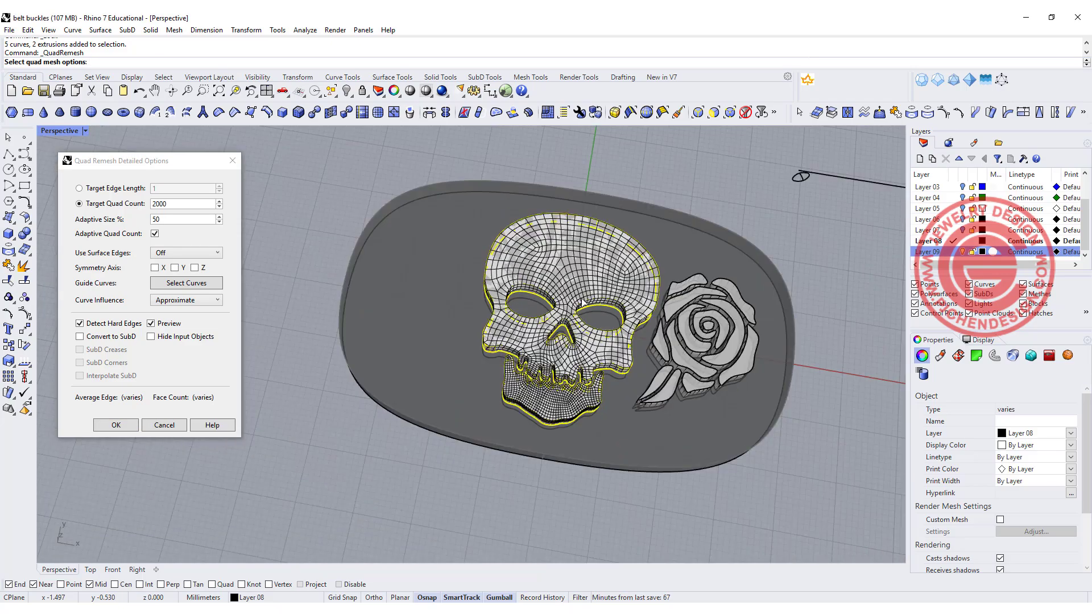
scroll(604, 335, up, 8)
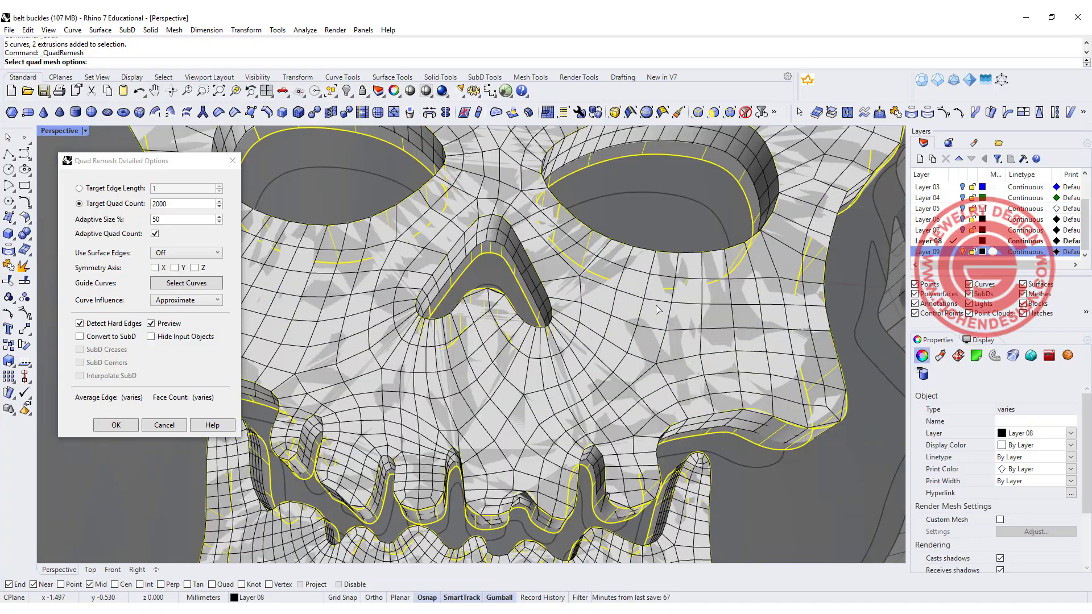
scroll(629, 345, down, 6)
mouse_move(629, 346)
right_down()
mouse_move(582, 296)
mouse_move(630, 327)
right_up()
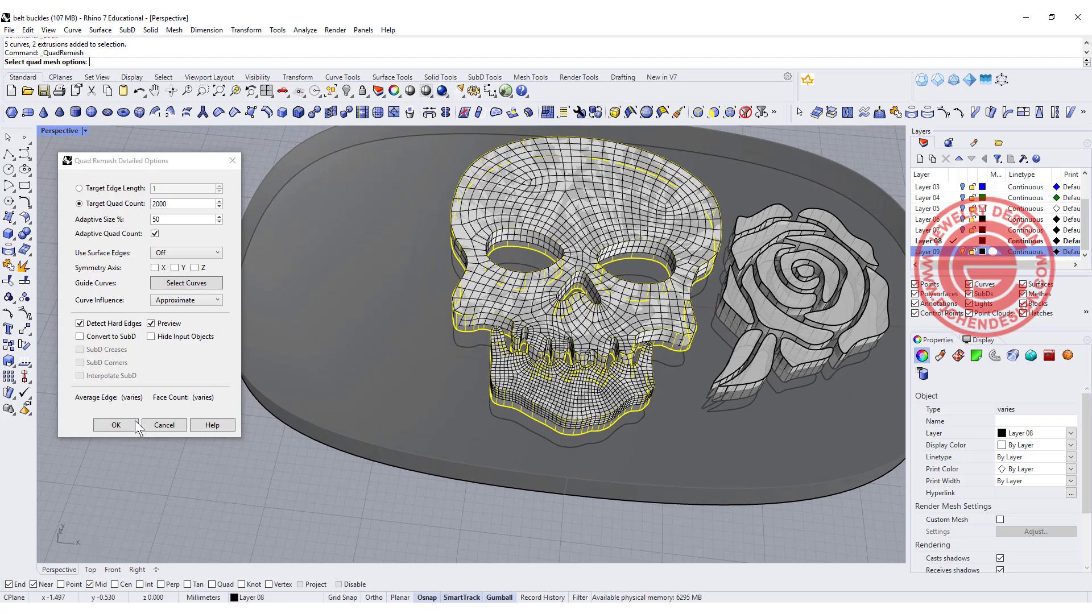
click(116, 425)
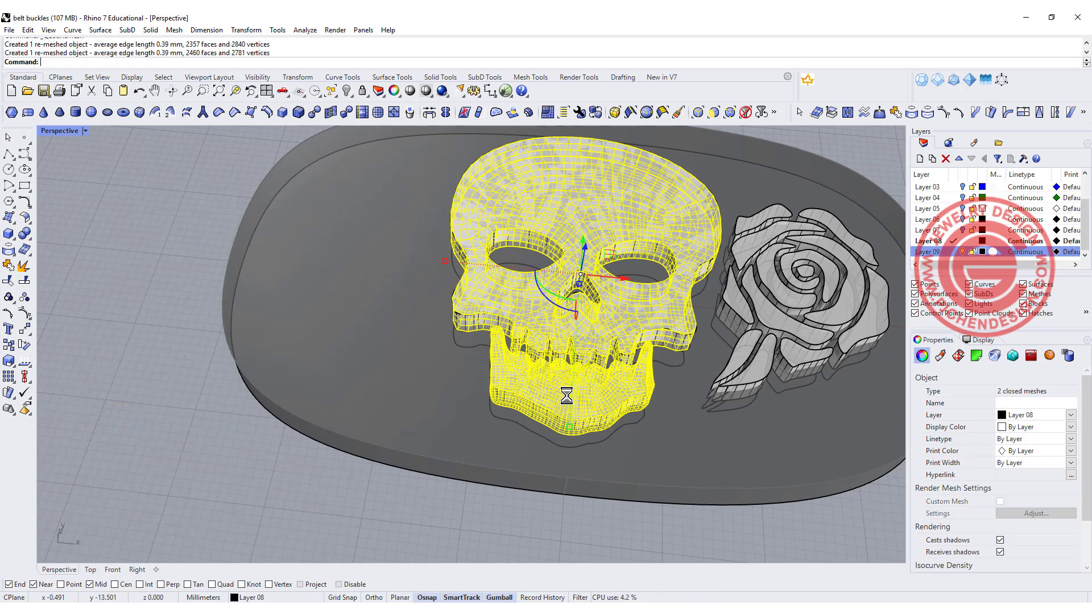
- Hide the original skull and jaw extrusions, picking the jaw's solid where it overlaps the mesh
right_drag(595, 303, 533, 283)
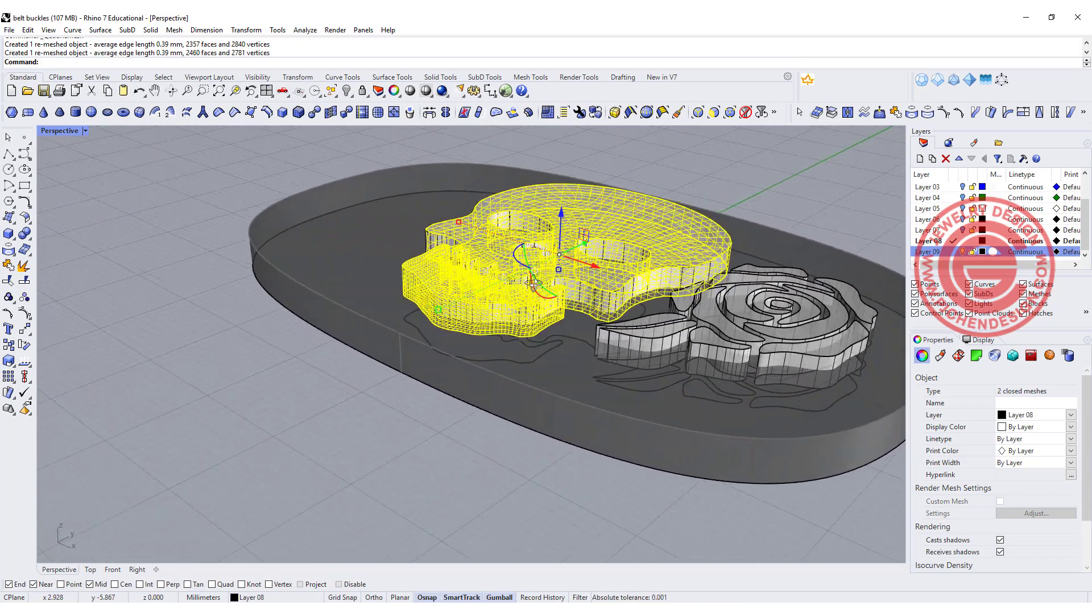
click(729, 254)
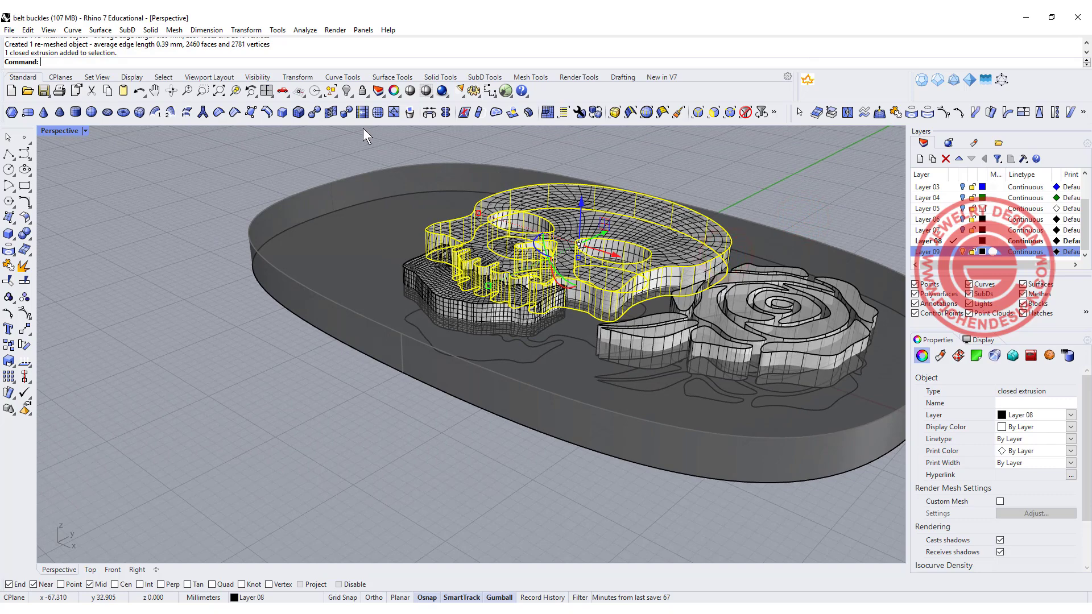
click(346, 91)
click(482, 303)
click(521, 342)
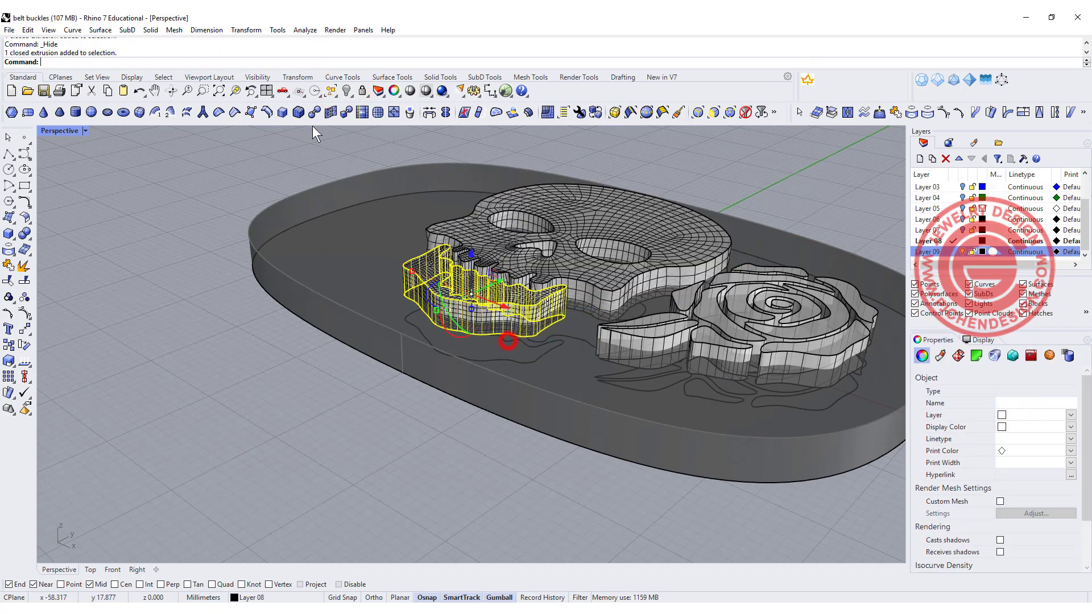
click(346, 91)
- Select the jaw and skull quad meshes together
scroll(548, 320, up, 5)
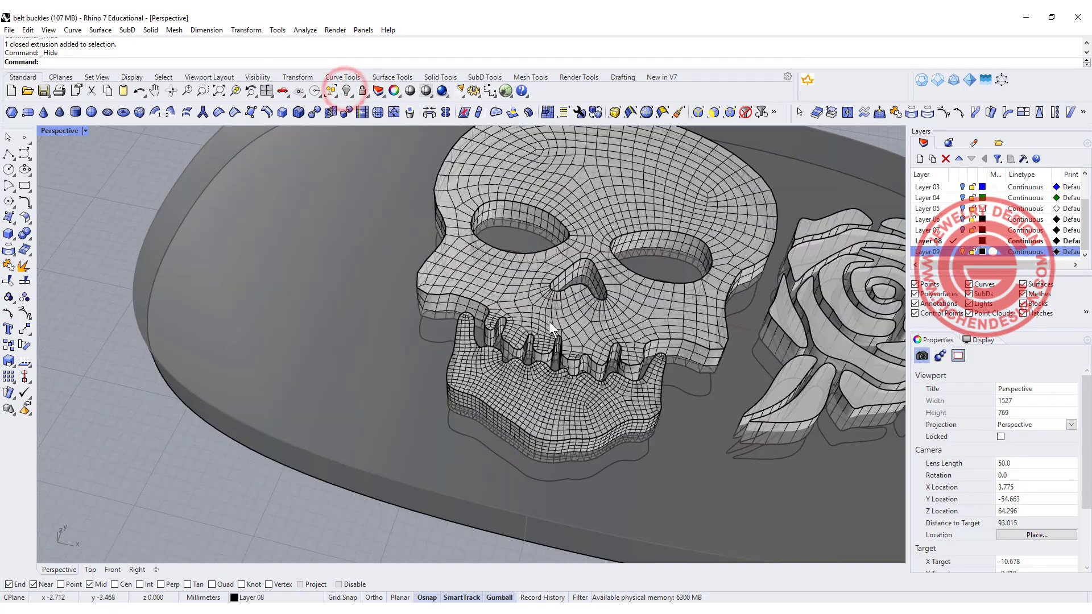
scroll(547, 343, up, 3)
click(463, 417)
shift+click(522, 355)
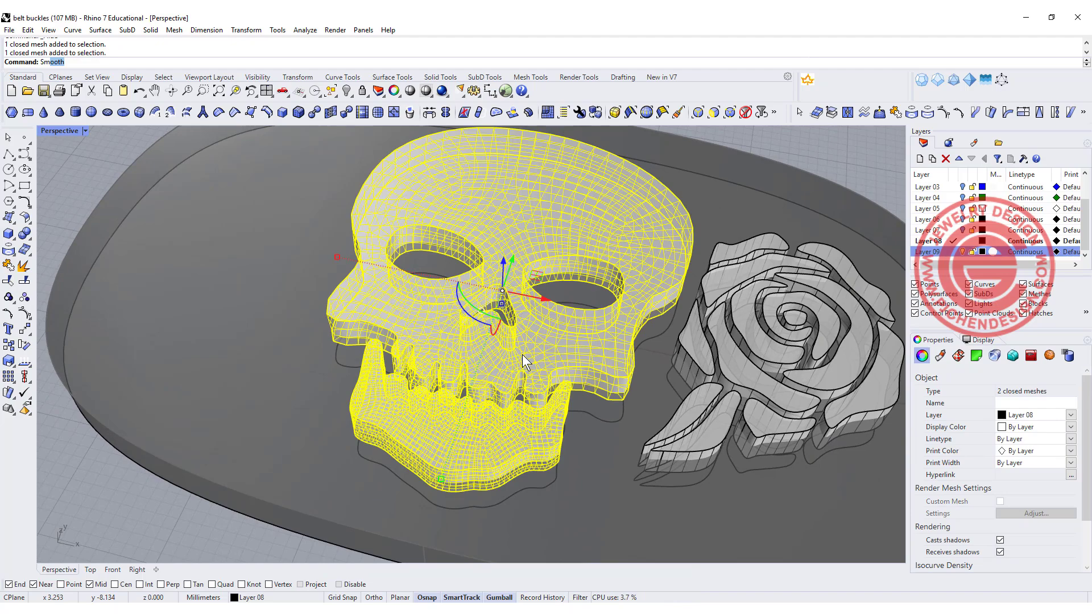
- Smooth the skull and jaw meshes with 88 steps at a factor of about 0.076, then deselect
text(o)
key(Return)
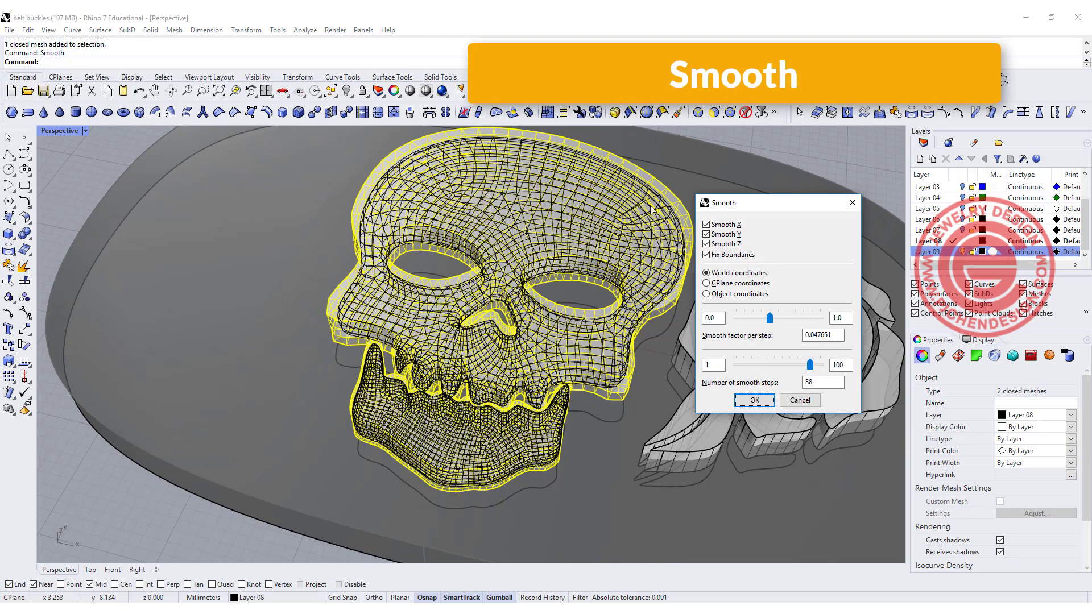
mouse_move(770, 319)
mouse_down()
mouse_move(786, 317)
mouse_move(774, 313)
mouse_up()
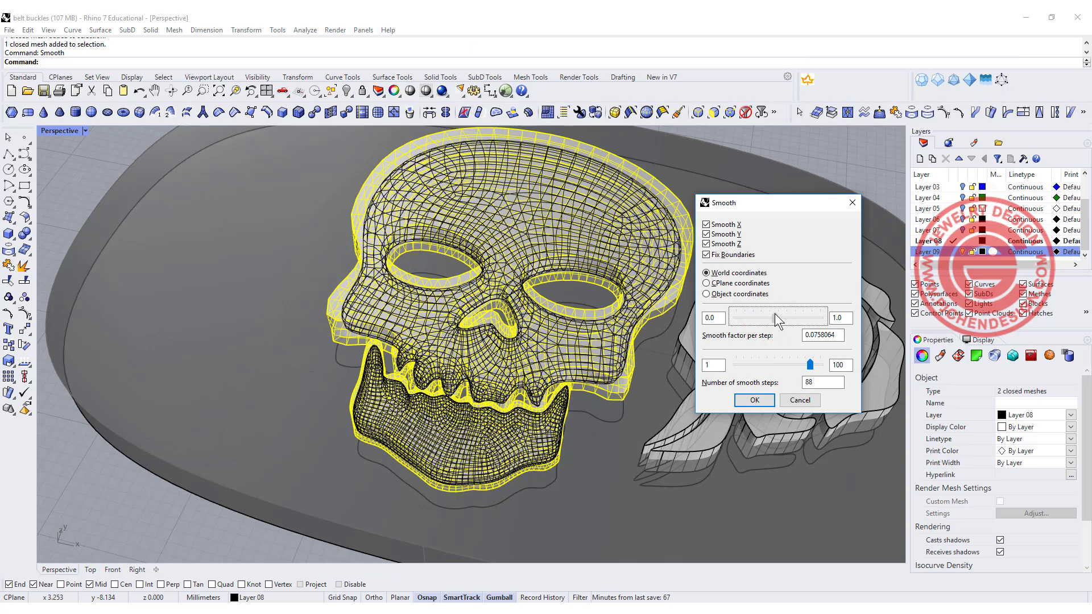
click(751, 400)
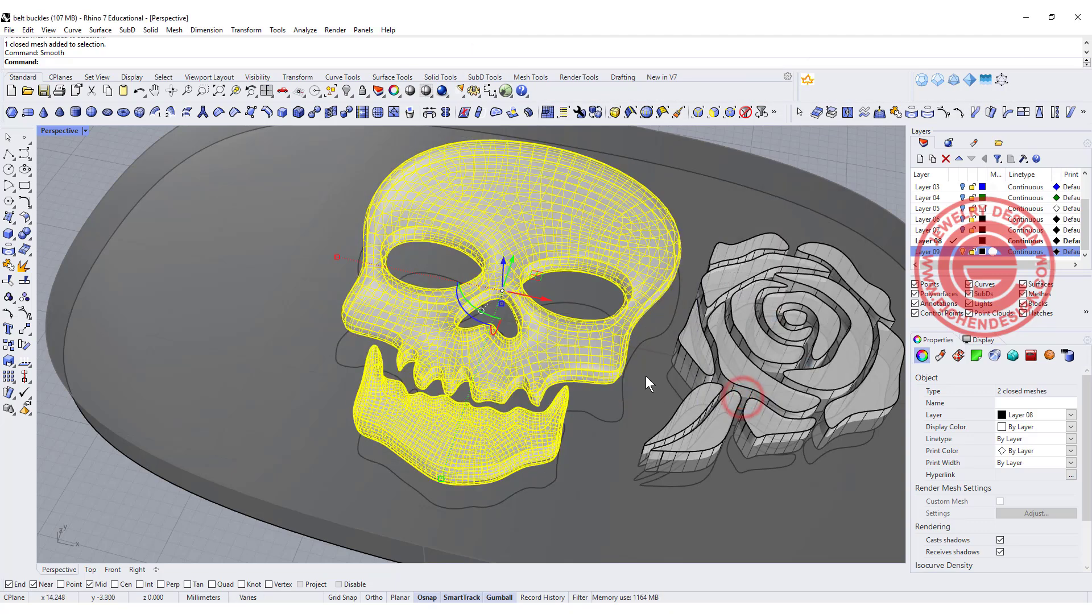
scroll(647, 352, down, 2)
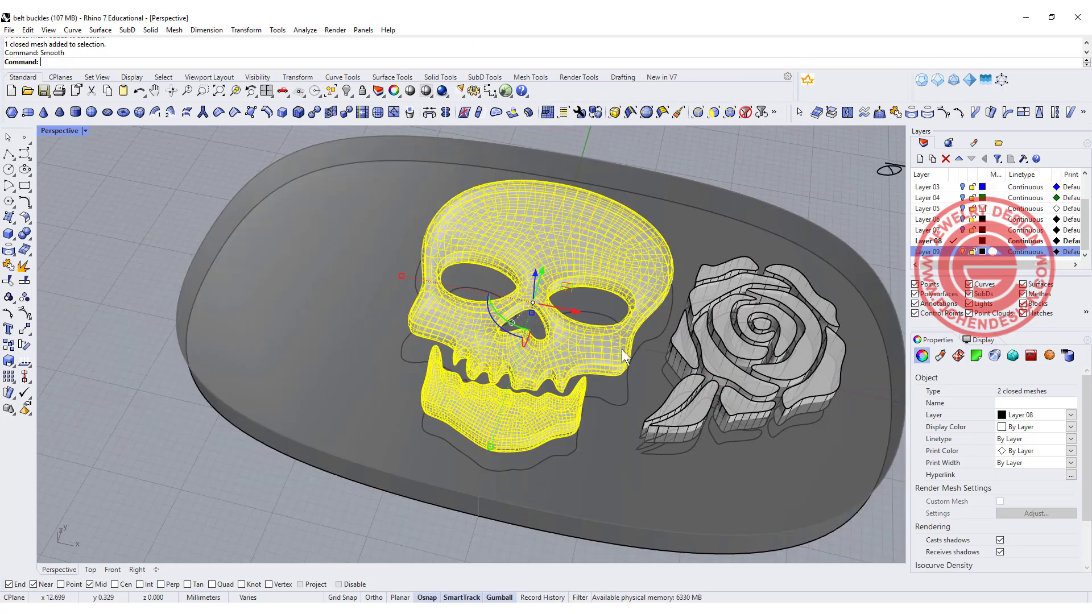
click(209, 470)
right_drag(532, 386, 492, 370)
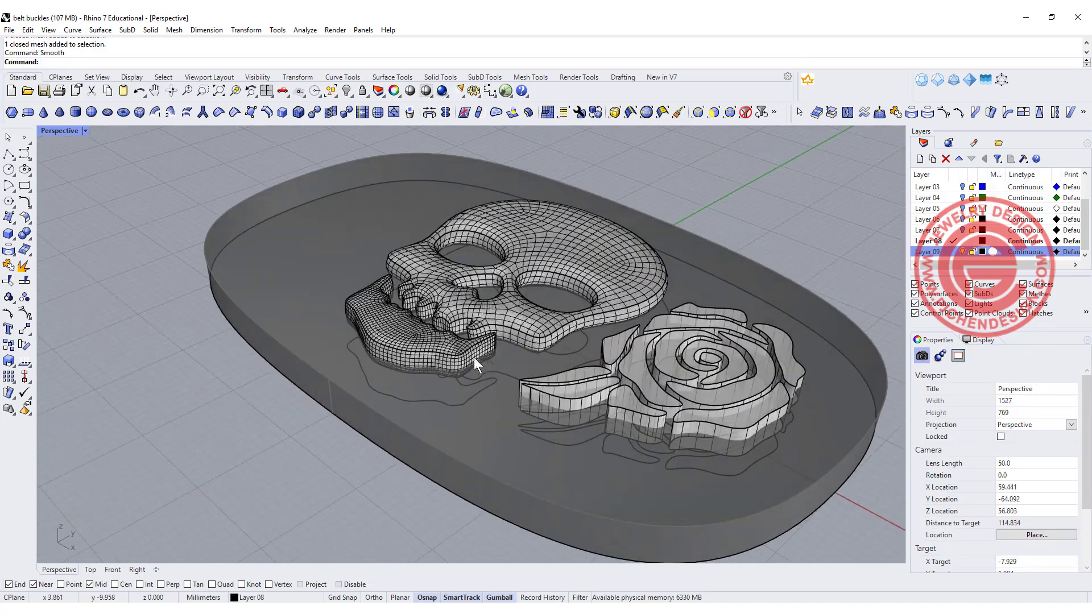
- Switch the Perspective view to Rendered display and orbit around the skull
click(85, 131)
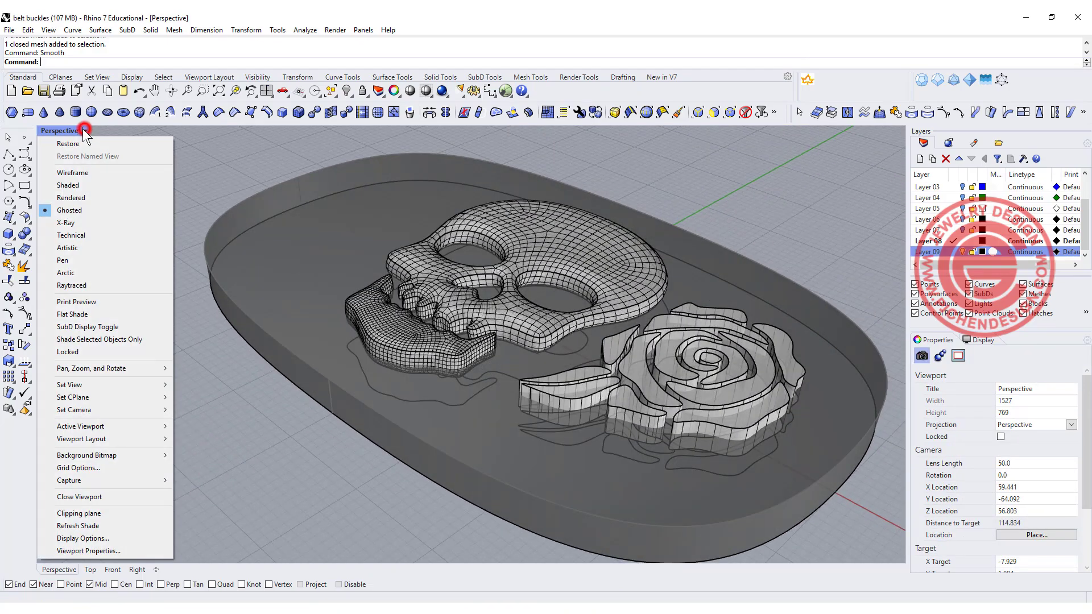
click(87, 195)
right_drag(478, 318, 705, 293)
scroll(656, 347, up, 4)
scroll(538, 280, up, 2)
shift+right_drag(541, 302, 605, 334)
scroll(541, 333, up, 4)
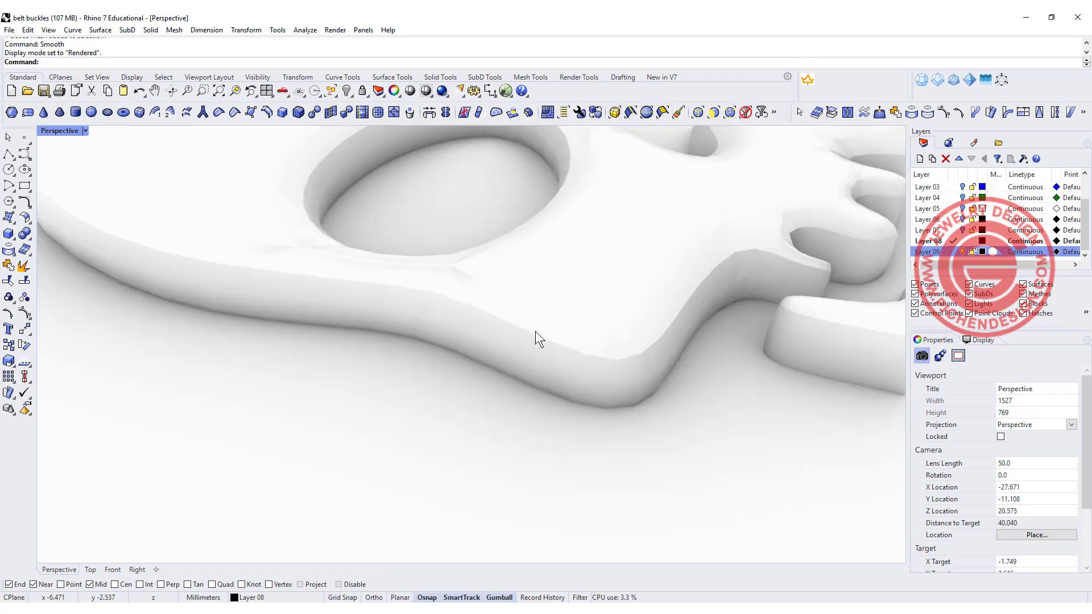
- Undo the skull's smoothing and quad remesh, restoring the original solids
scroll(506, 290, down, 2)
scroll(710, 321, down, 4)
right_drag(779, 320, 570, 295)
scroll(602, 326, down, 4)
scroll(600, 347, up, 2)
key(ctrl+z)
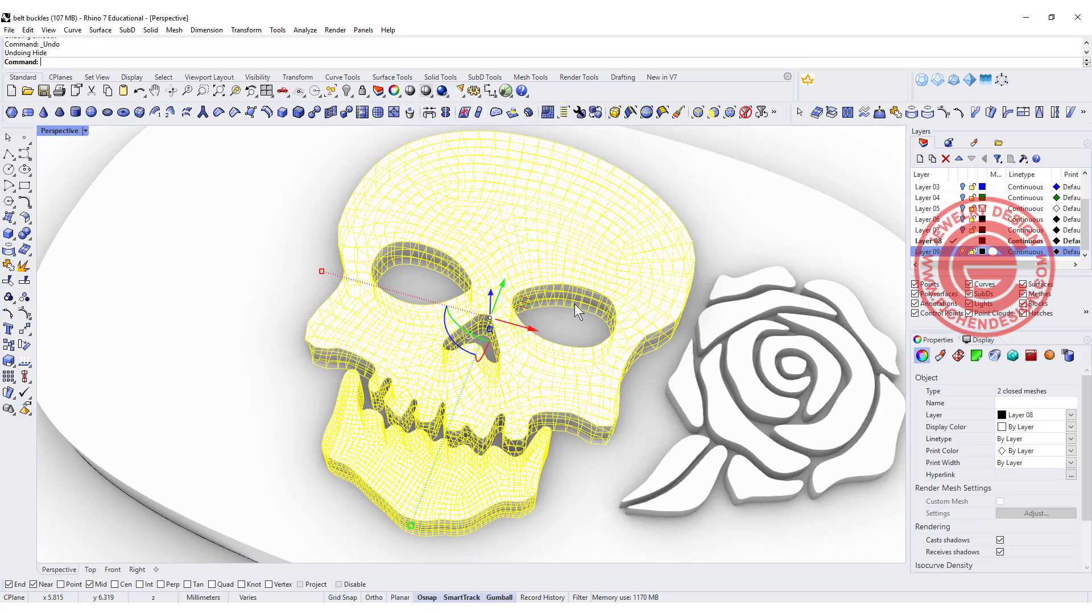
right_click(834, 165)
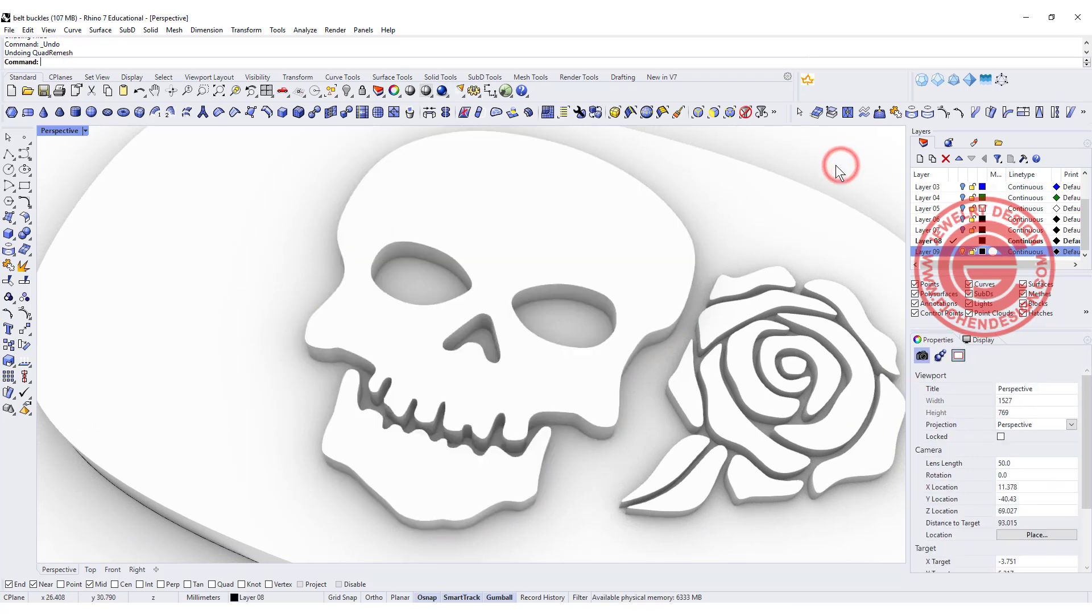
- Switch the view to Ghosted display and select the jaw and skull extrusions
click(72, 131)
click(73, 210)
right_drag(550, 262, 443, 353)
click(419, 377)
shift+click(542, 312)
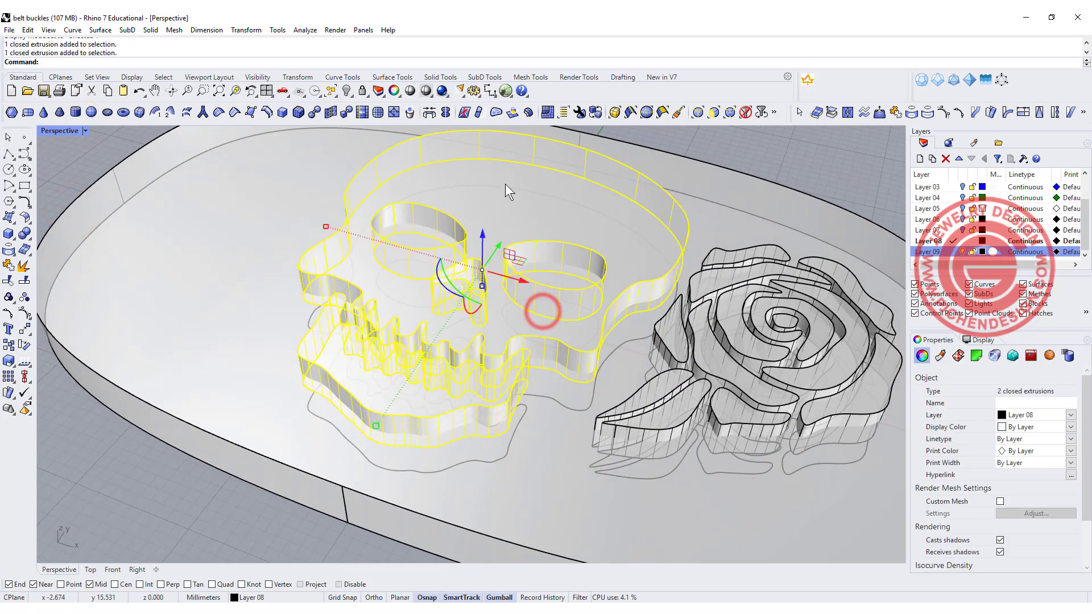
- Start QuadRemesh with Convert to SubD, Preview and Hide Input Objects enabled
click(548, 112)
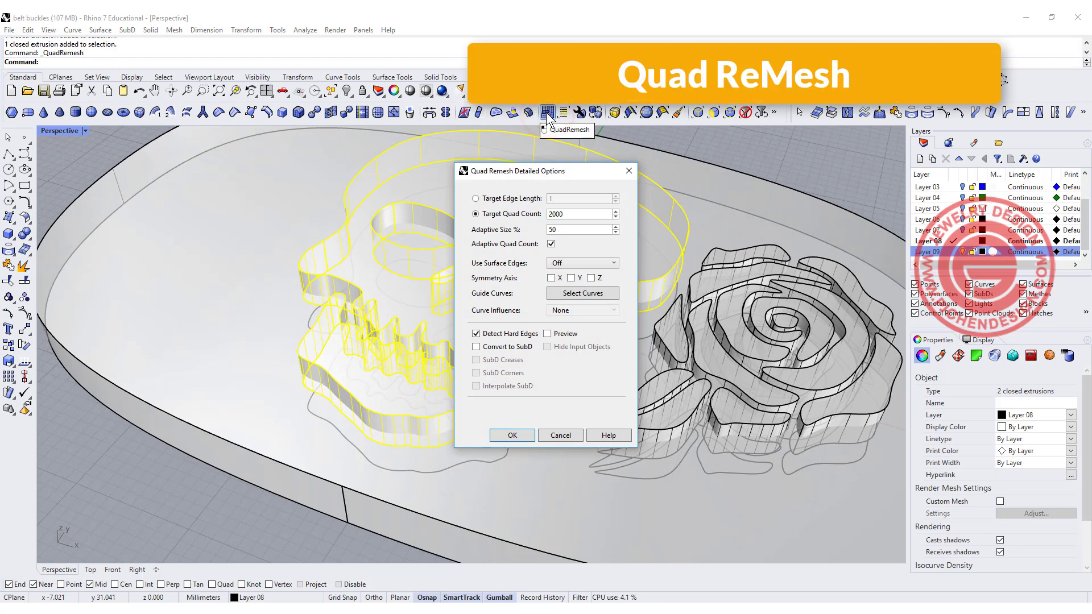
click(476, 347)
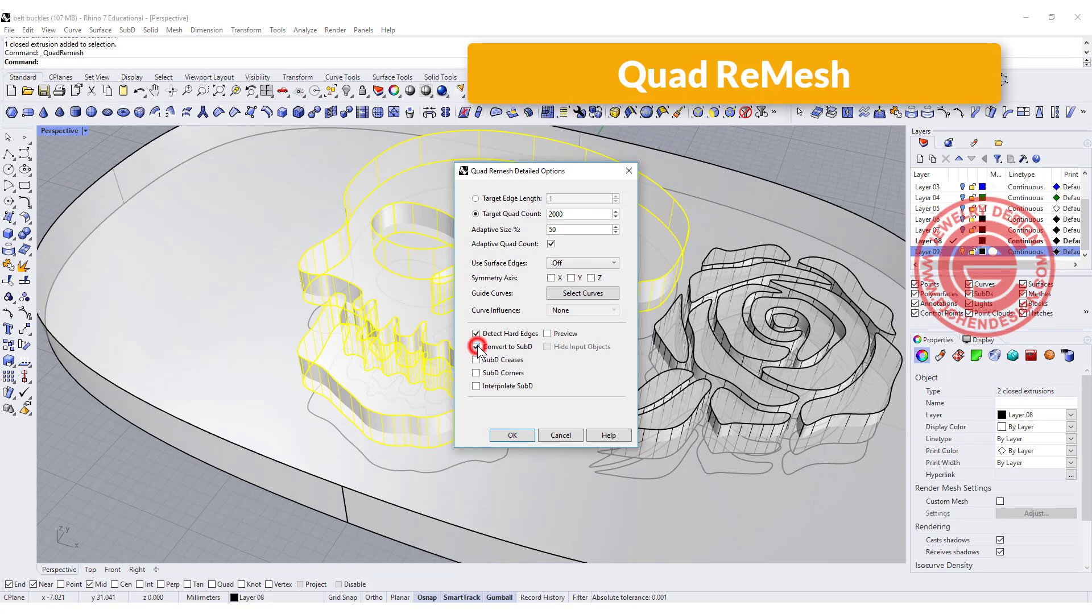
click(548, 334)
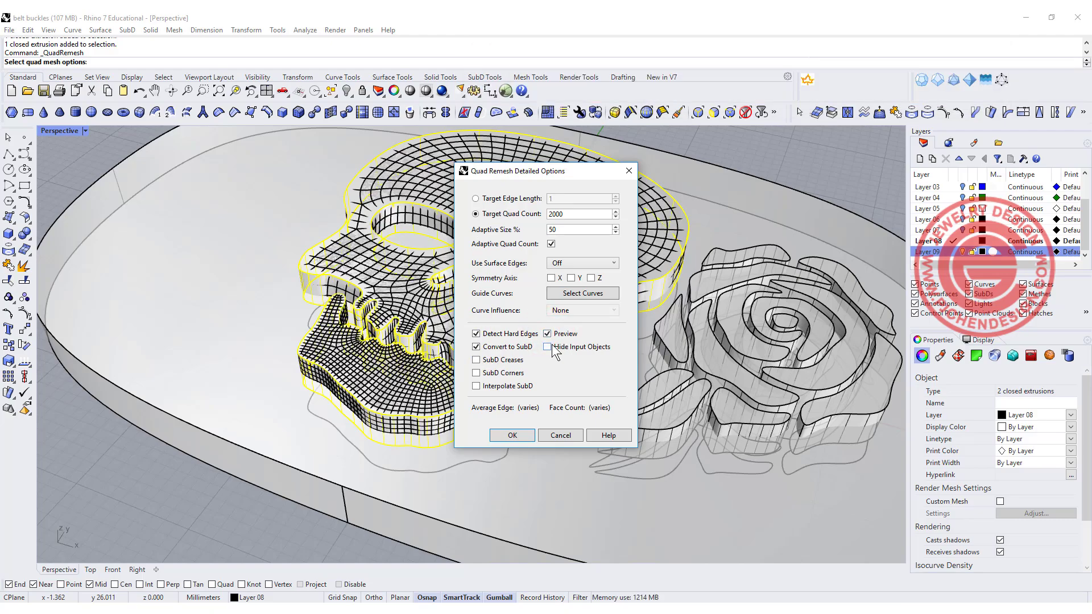
click(547, 347)
drag(569, 171, 228, 160)
right_drag(534, 335, 583, 318)
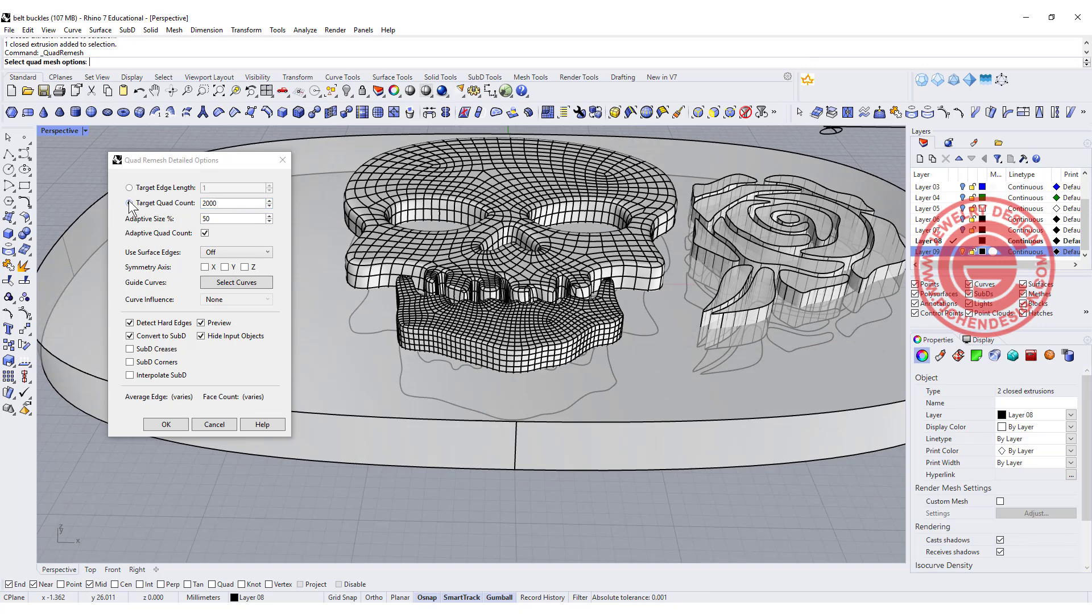
- Set Target Quad Count to 500, inspect the SubD preview, and confirm the remesh
double_click(227, 203)
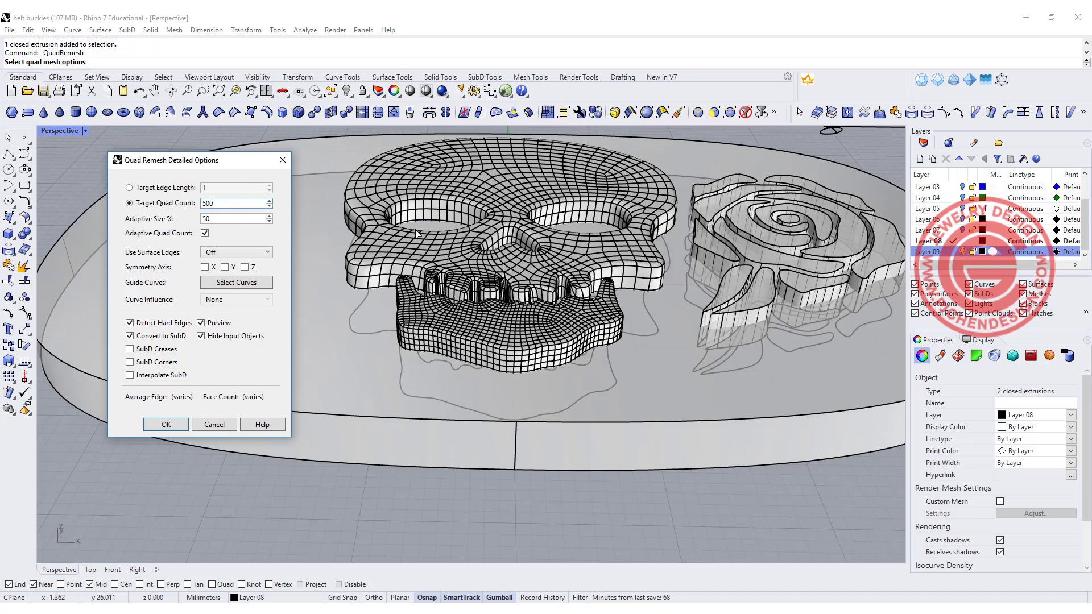
text(500)
key(Return)
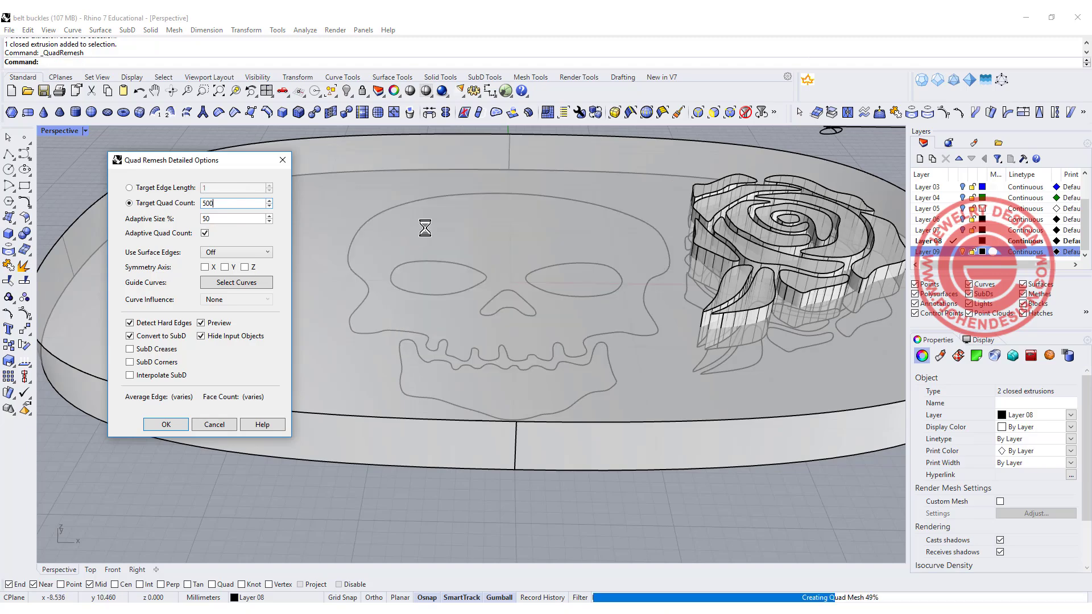
right_drag(493, 293, 705, 286)
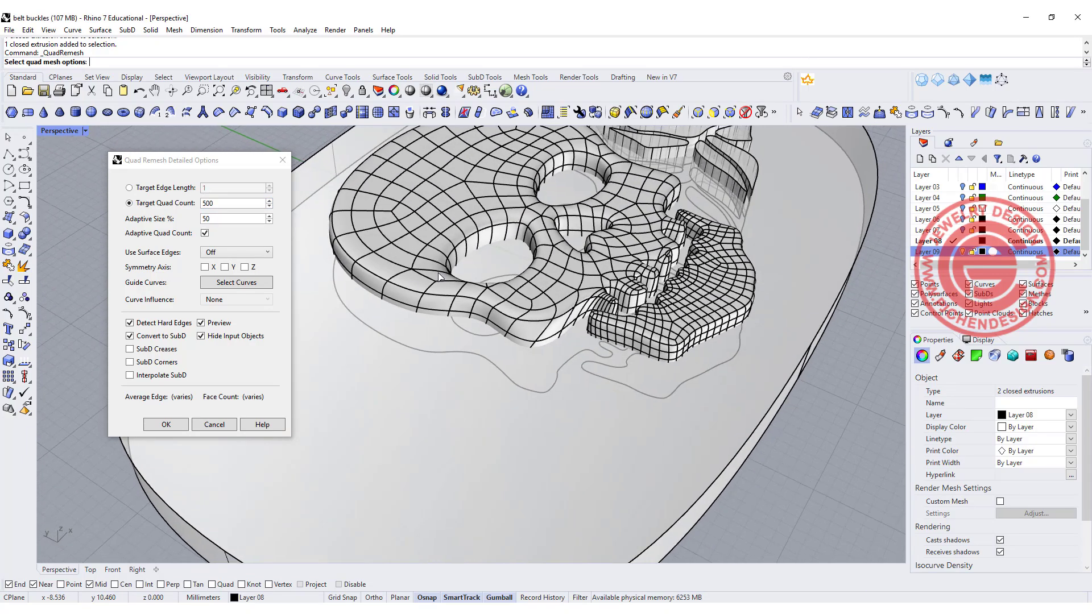
scroll(441, 278, up, 3)
right_drag(552, 320, 456, 306)
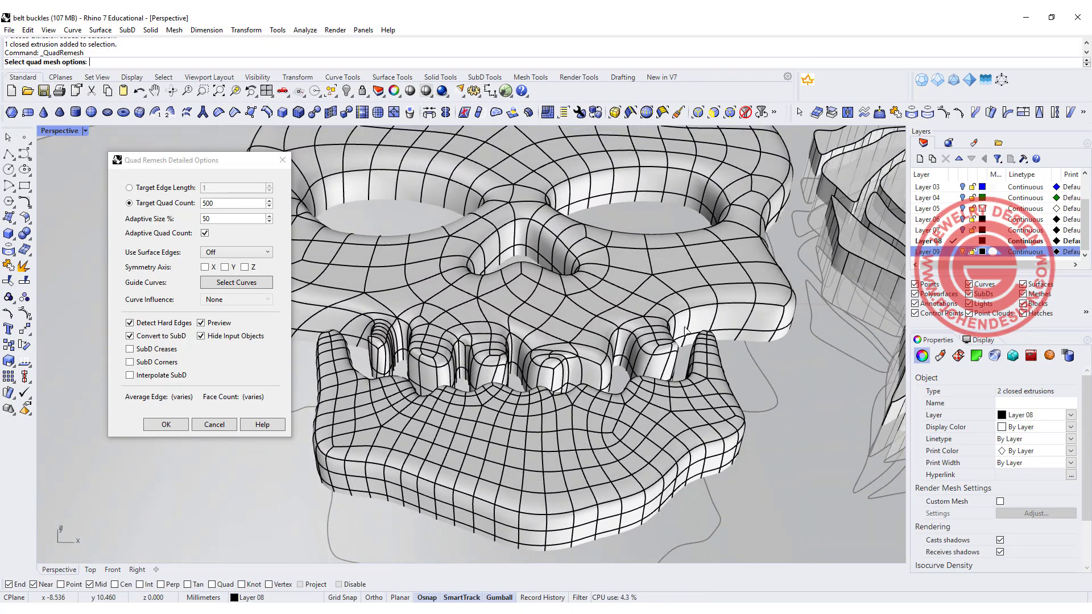
scroll(667, 264, down, 8)
right_drag(668, 265, 522, 375)
scroll(522, 375, up, 8)
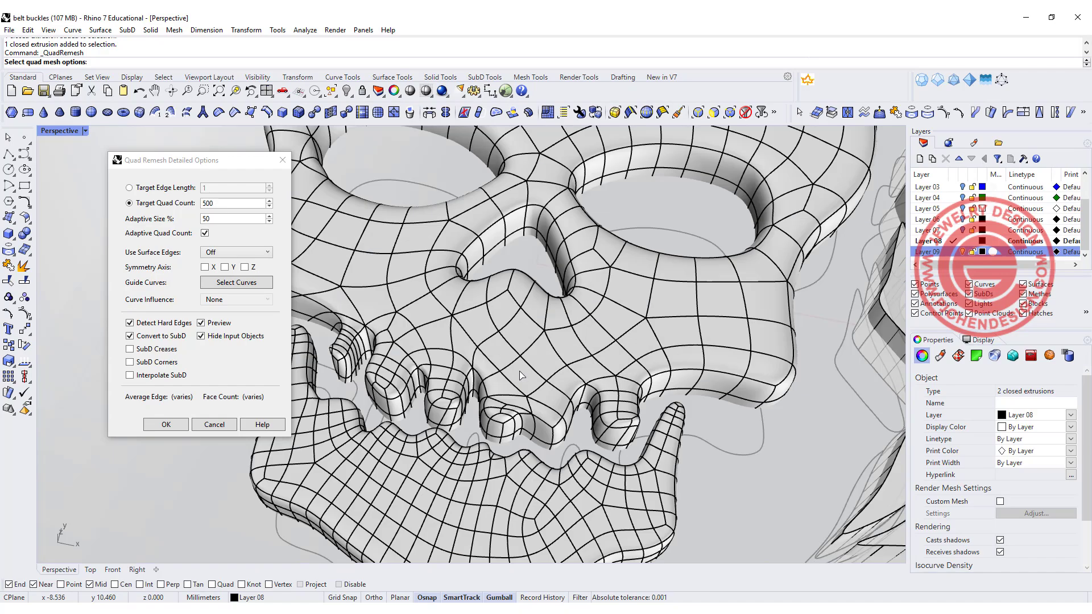
scroll(498, 312, down, 3)
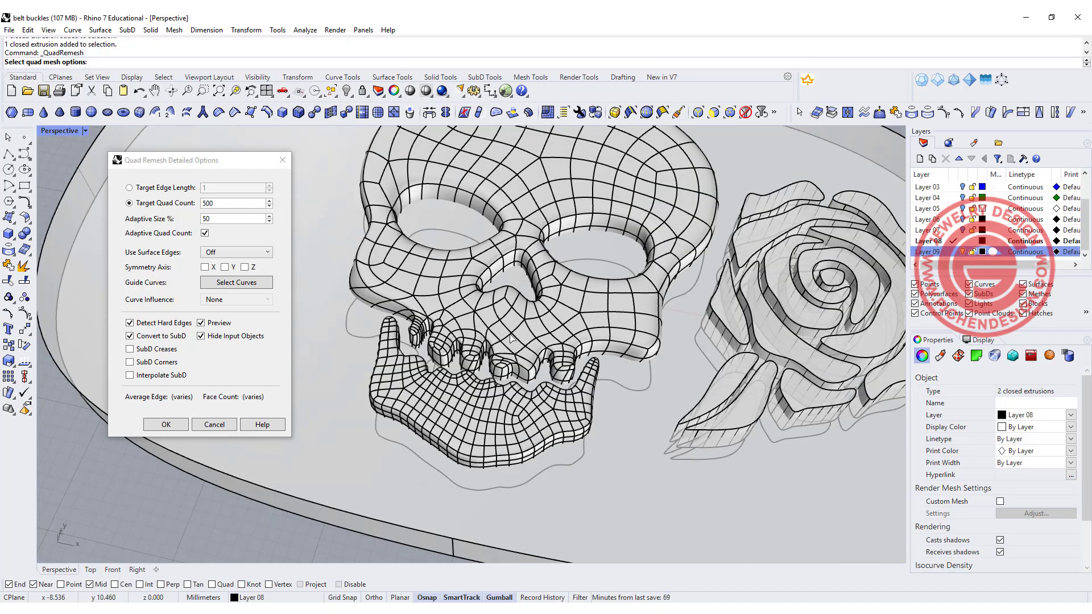
scroll(499, 284, up, 4)
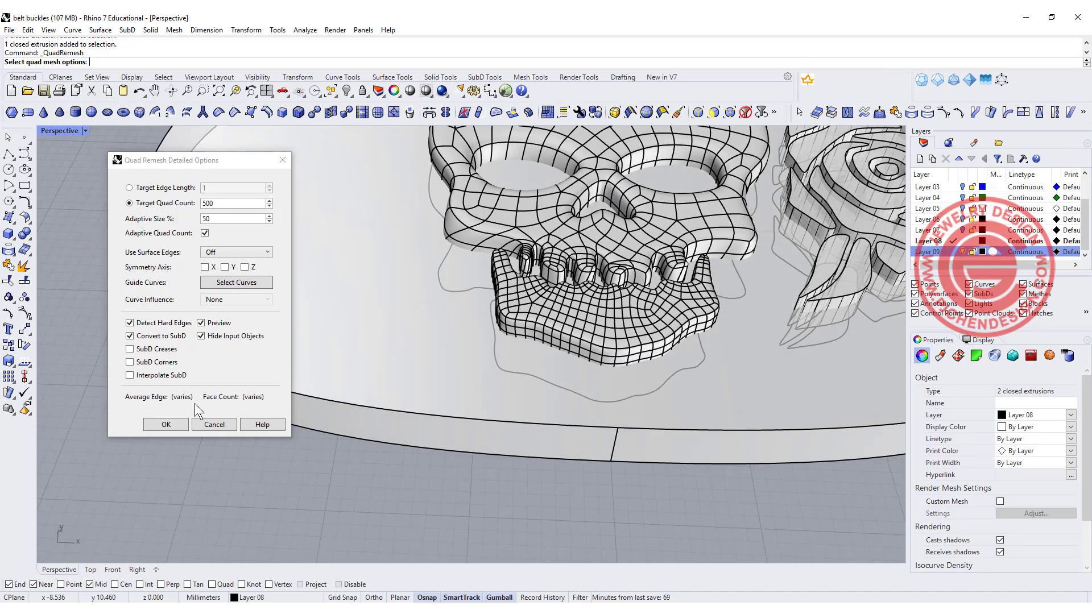
click(166, 426)
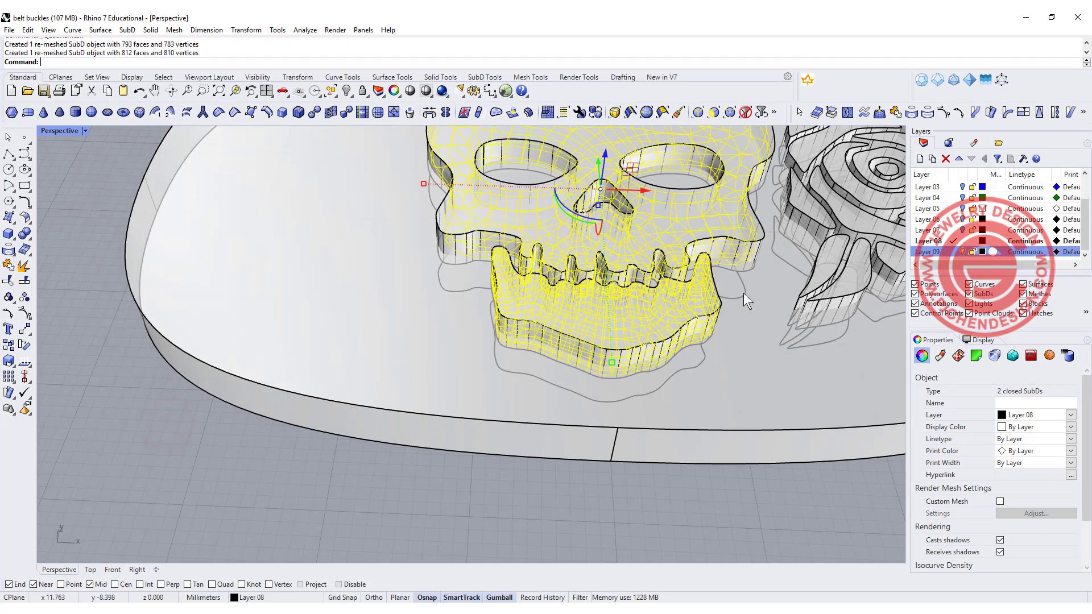
- Hide the leftover original skull and jaw extrusions
click(762, 237)
shift+click(721, 305)
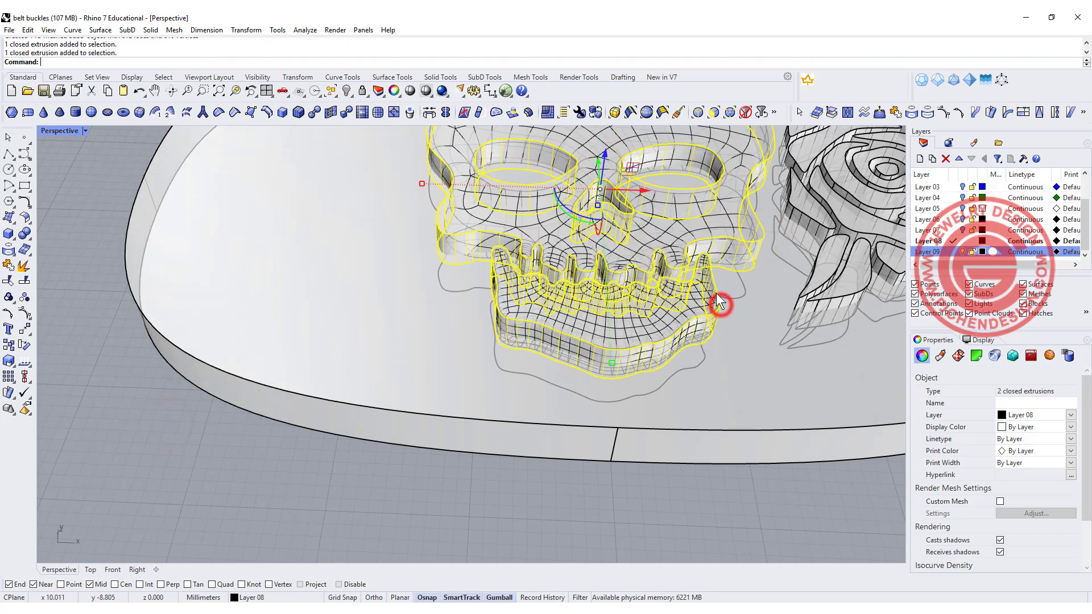
click(349, 91)
scroll(512, 341, down, 5)
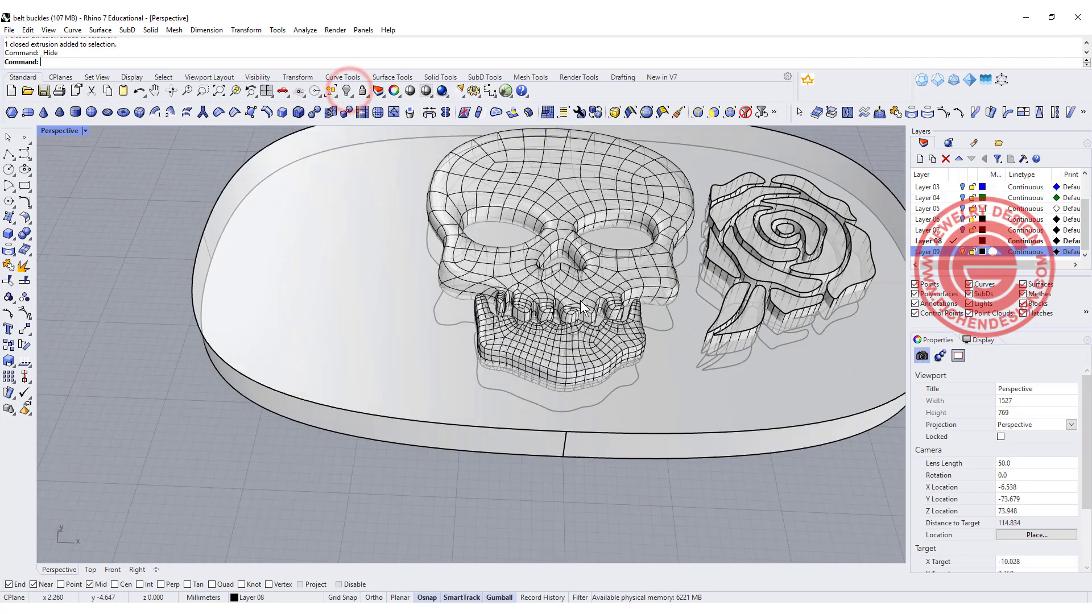
scroll(589, 289, up, 5)
- Check the buckle in Rendered shading, then return the view to Ghosted
click(85, 130)
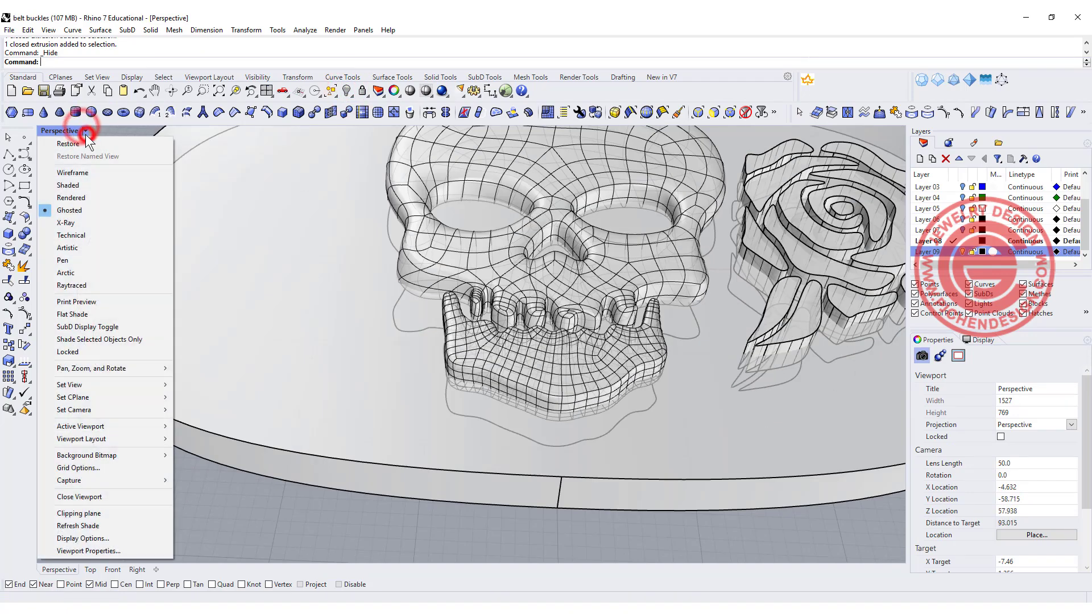
click(91, 198)
right_drag(494, 336, 456, 313)
scroll(637, 387, down, 6)
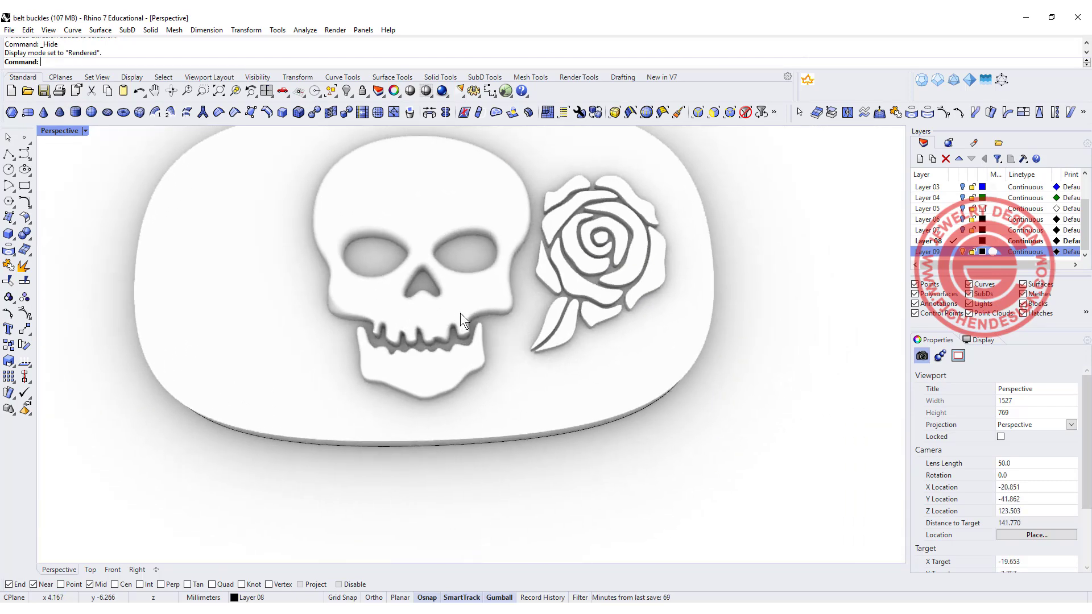
shift+right_drag(586, 238, 548, 301)
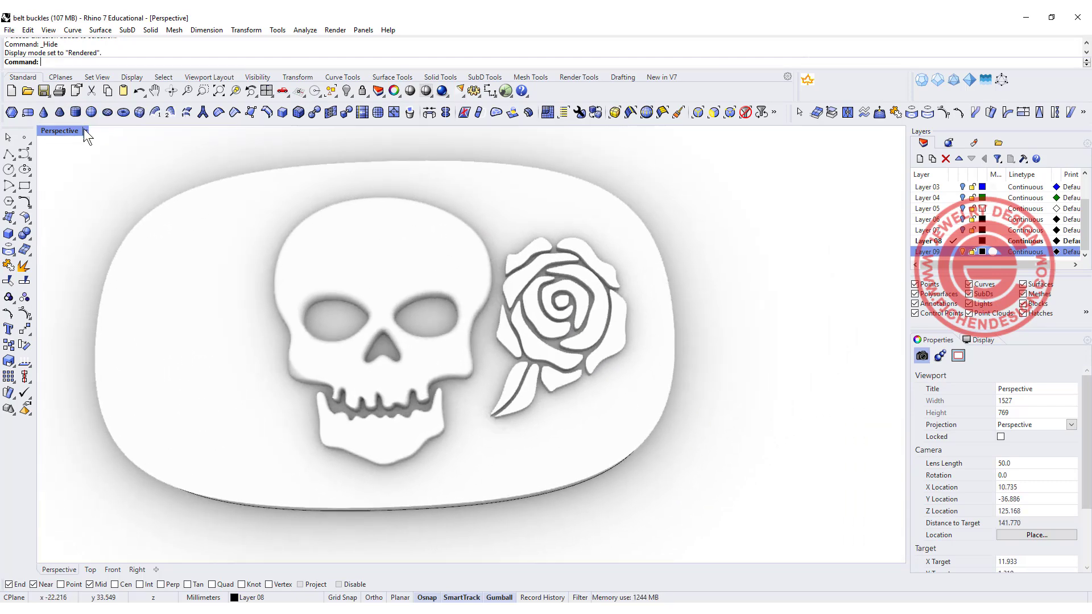
click(84, 130)
click(80, 210)
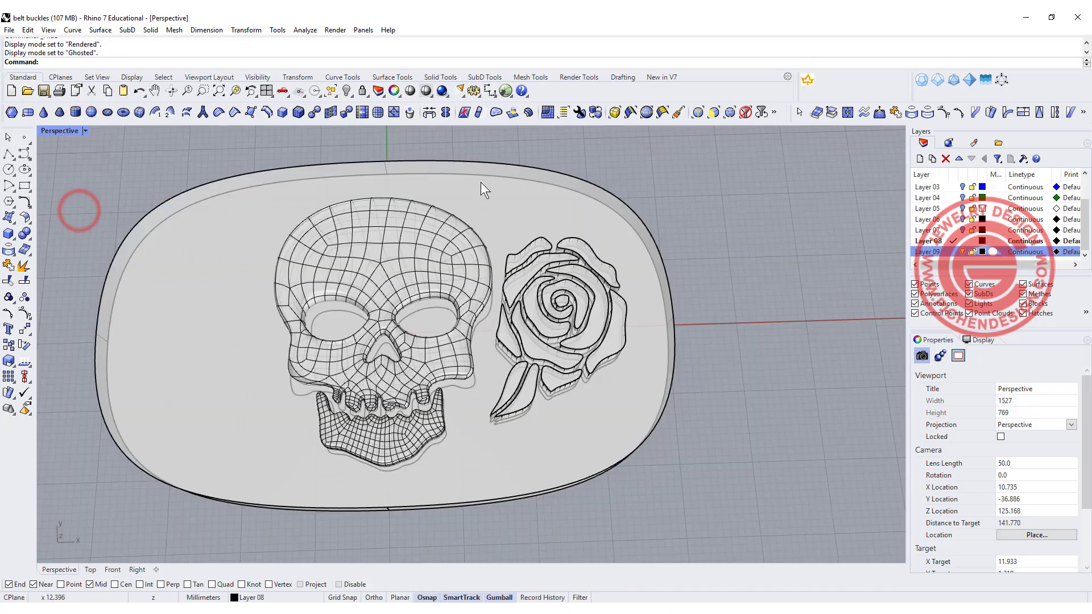
- Window-select the rose and QuadRemesh it to SubD with Preview and Hide Input Objects
drag(481, 139, 704, 480)
right_drag(667, 368, 457, 225)
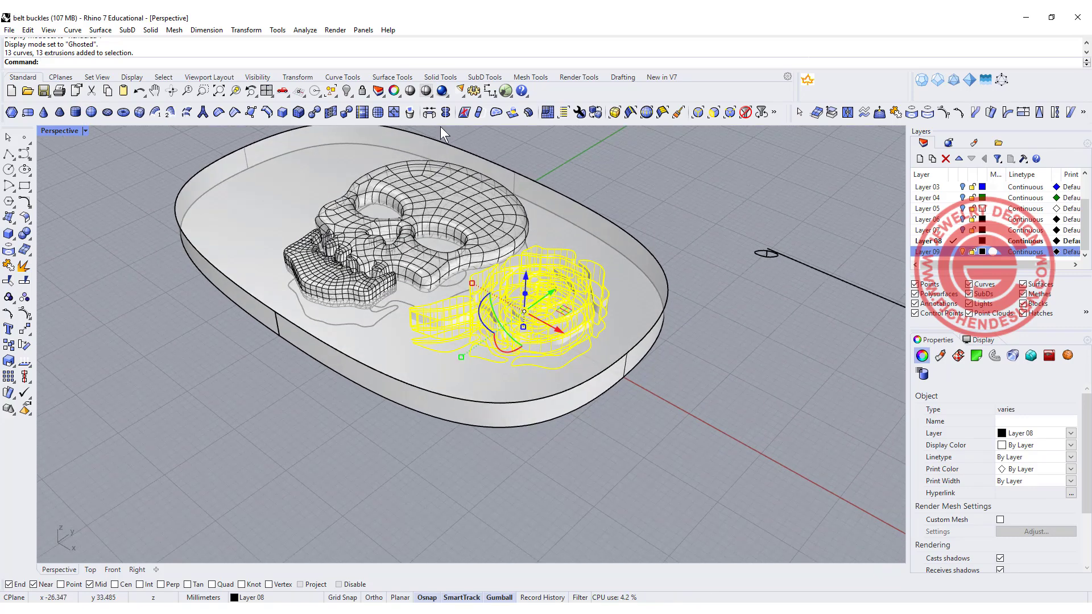
click(547, 112)
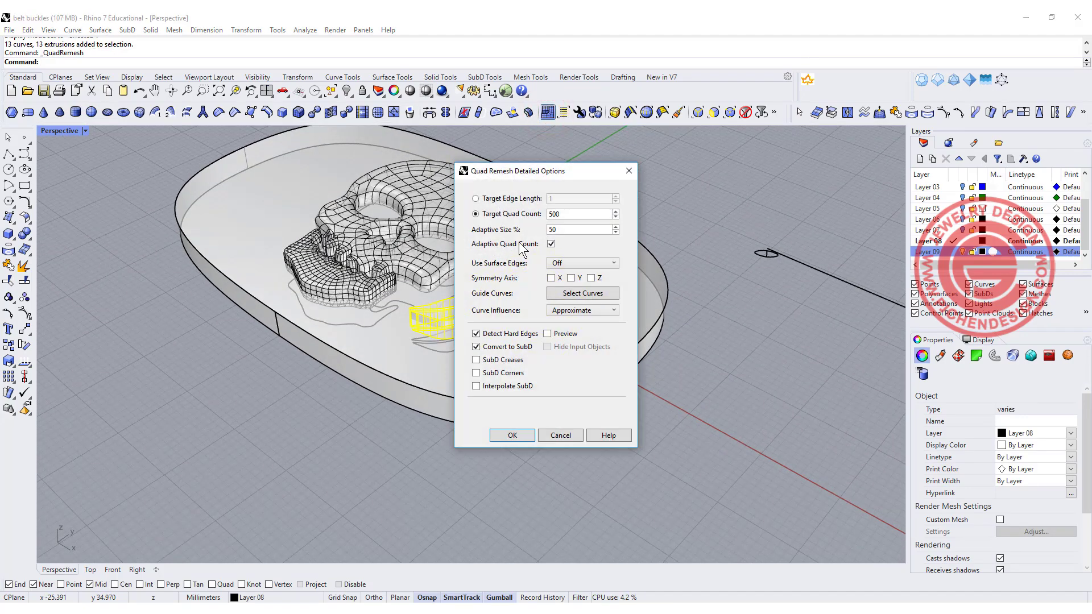
drag(575, 173, 821, 216)
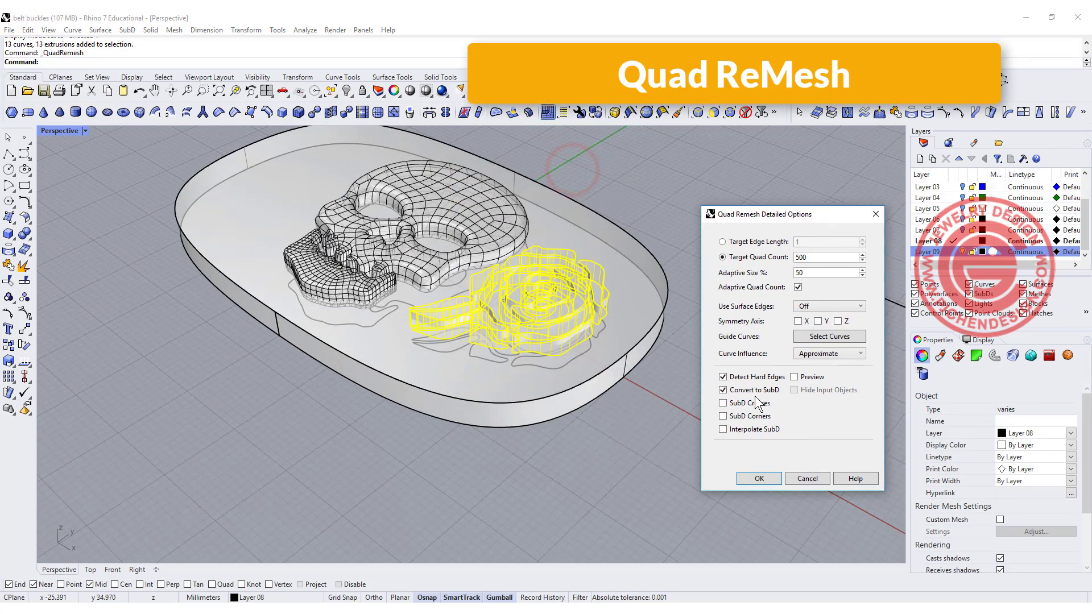
click(794, 377)
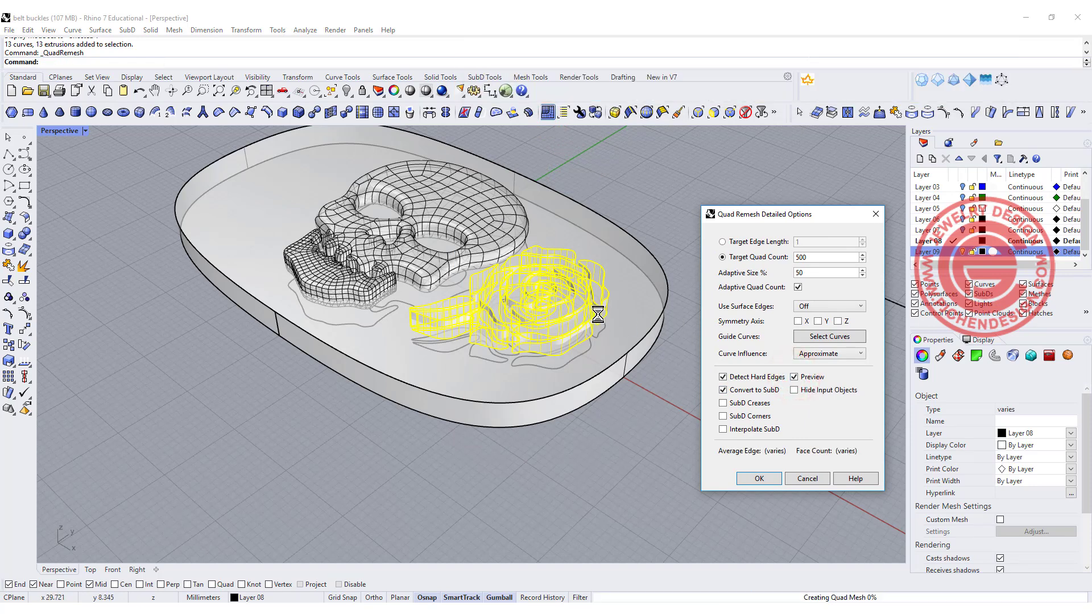
scroll(598, 314, up, 5)
click(793, 390)
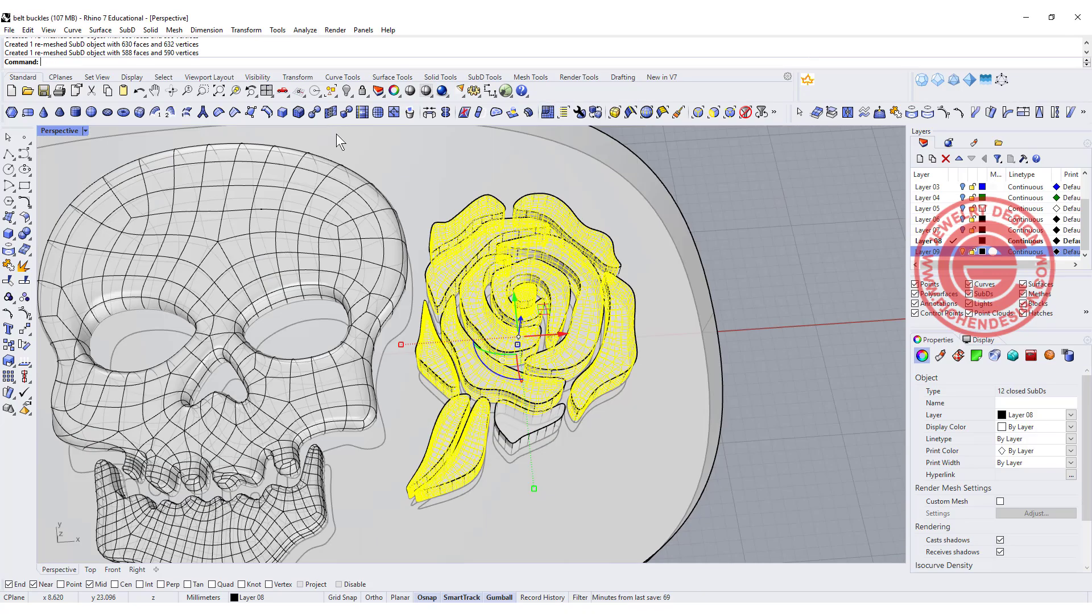
- Select all extrusions except the buckle plate using the selection filters
click(370, 173)
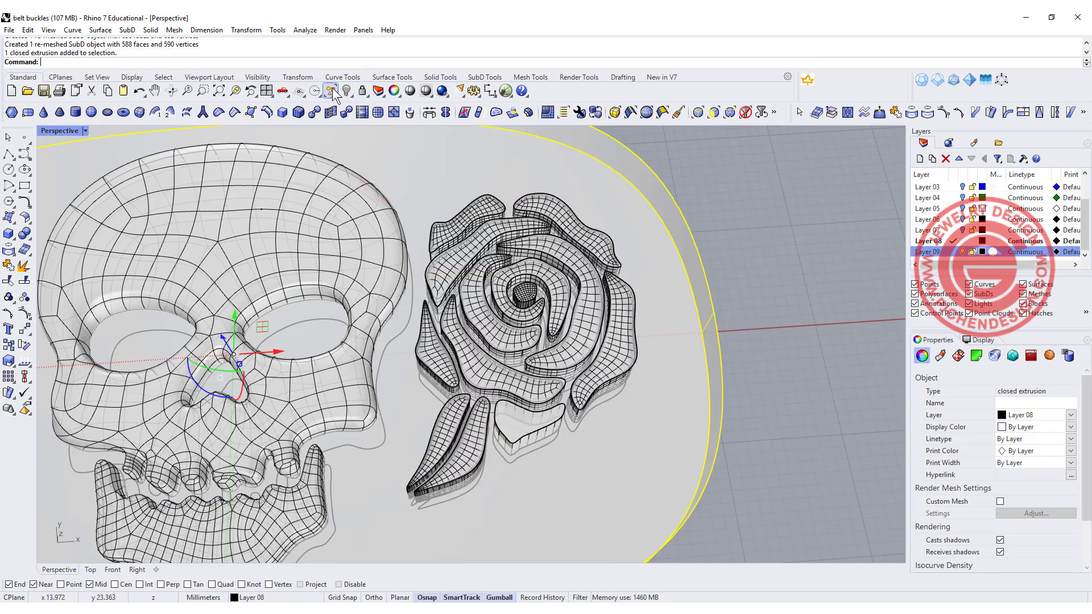
click(744, 201)
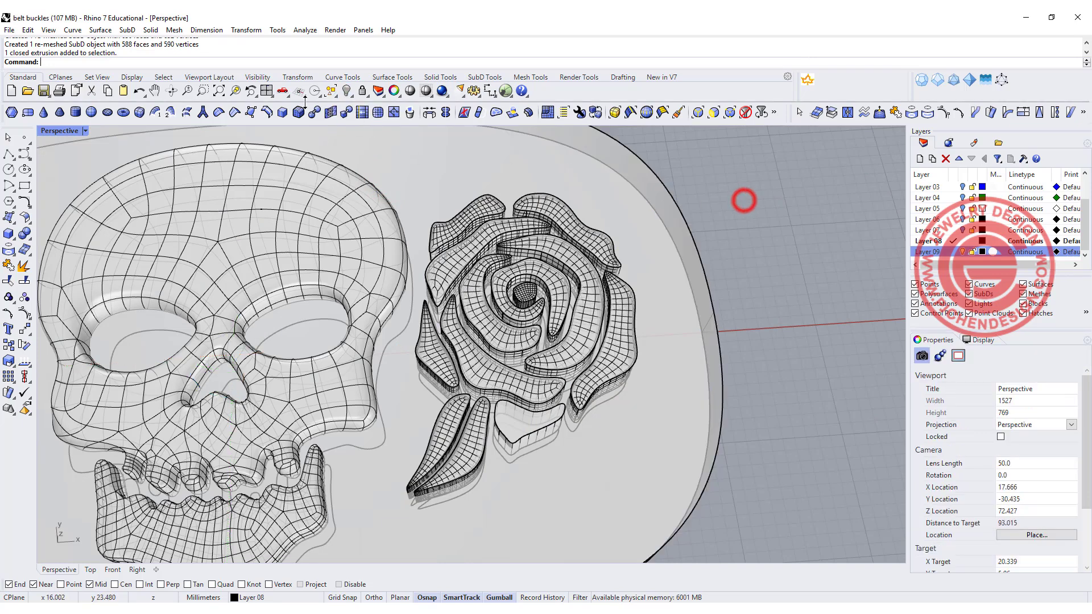
click(333, 94)
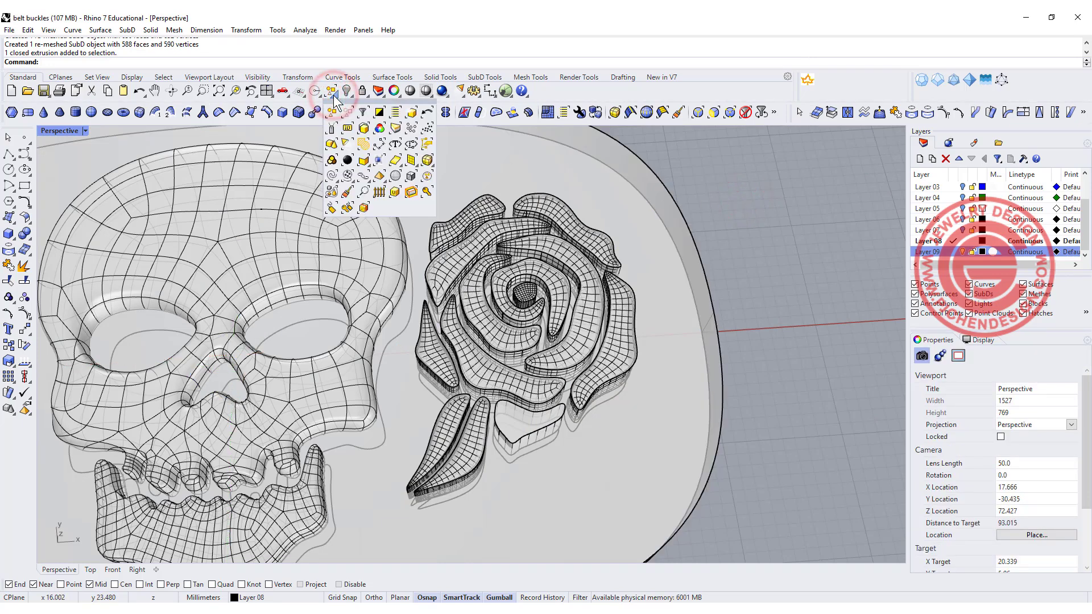
click(363, 161)
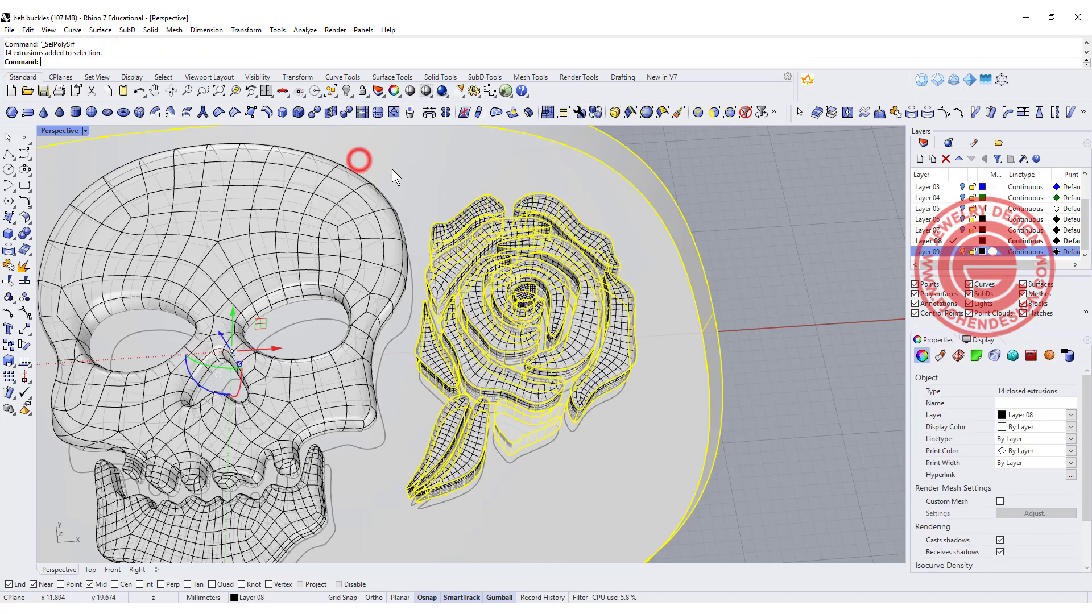
ctrl+drag(755, 259, 624, 198)
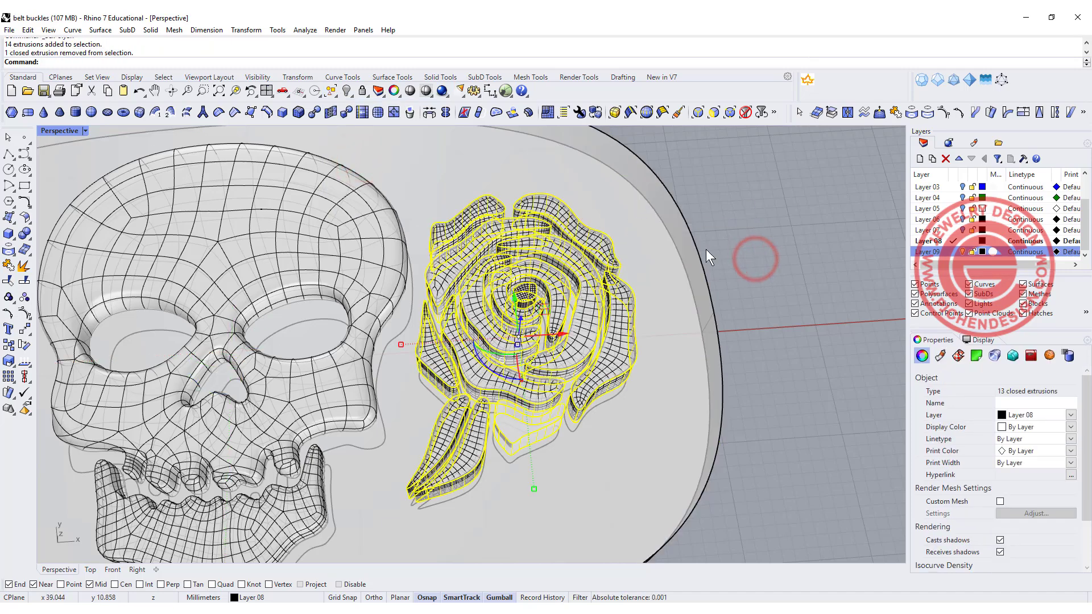
scroll(639, 278, down, 3)
- Hide the rose's original extrusions and switch to the four-view layout
click(346, 91)
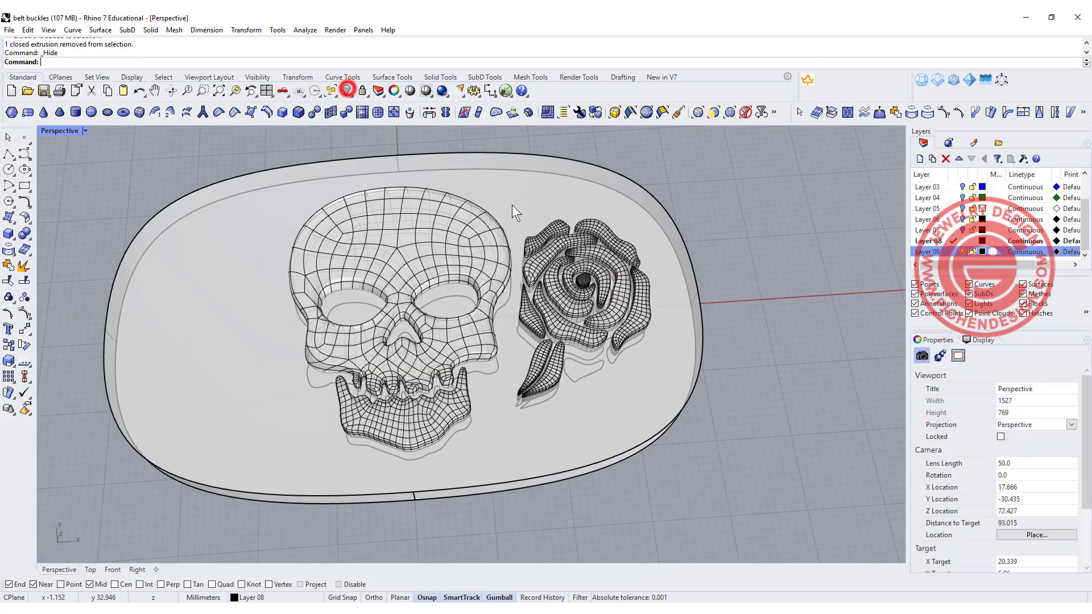
scroll(708, 271, down, 3)
right_drag(708, 271, 663, 274)
scroll(663, 275, up, 5)
double_click(59, 131)
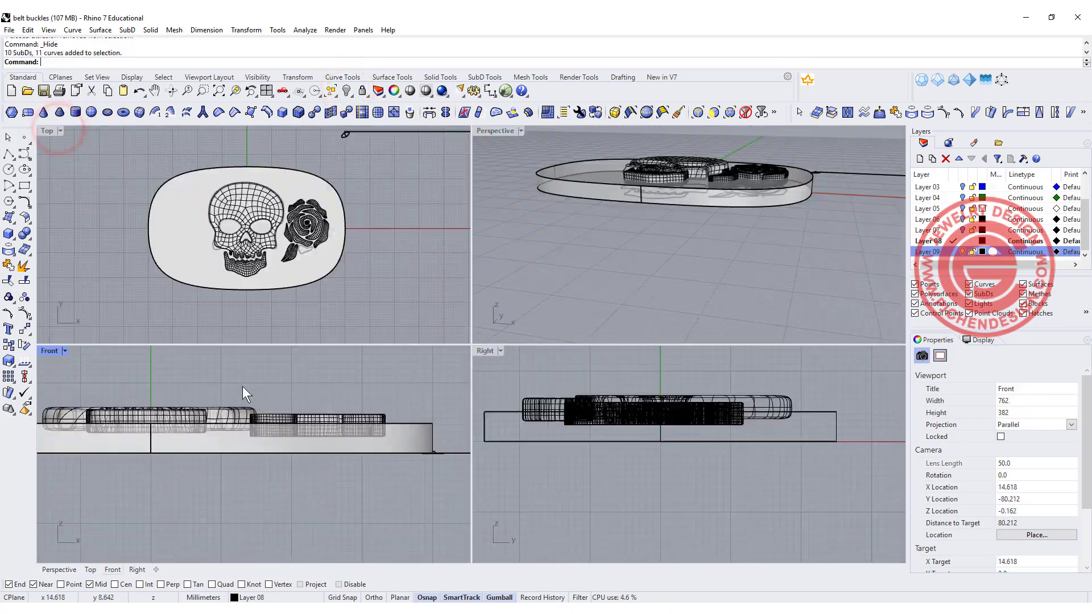
- Group the 12 rose SubDs and mirror a copy to the skull's left side
drag(382, 422, 434, 439)
right_drag(379, 374, 452, 425)
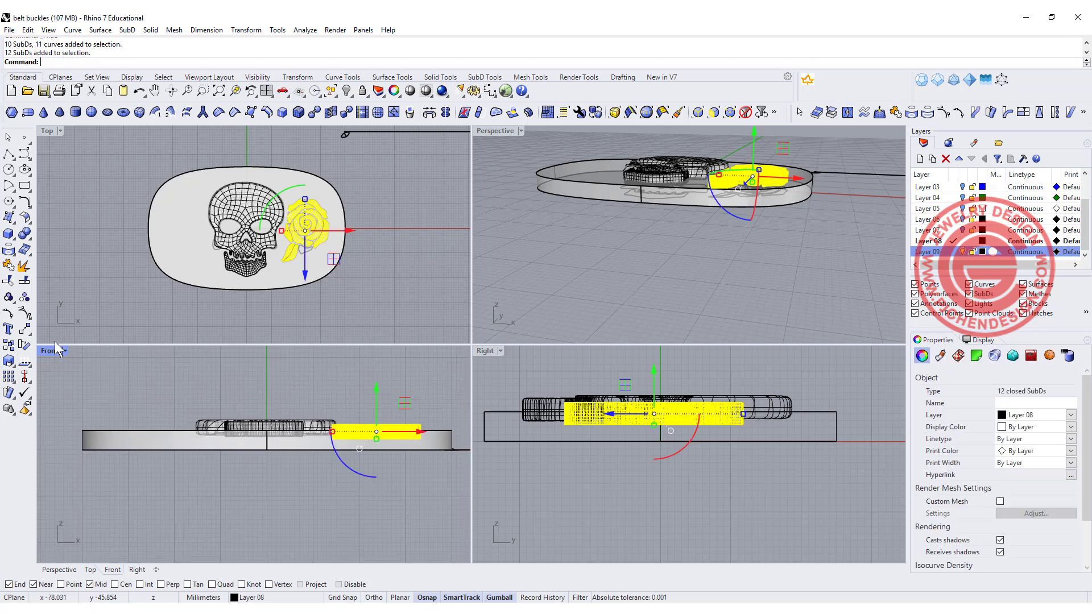
click(8, 297)
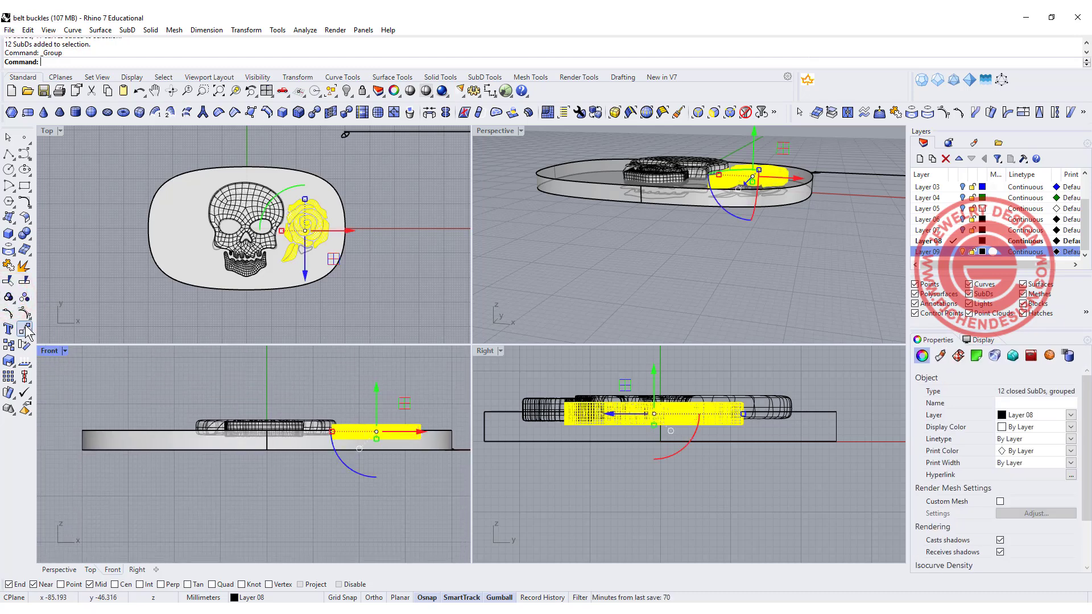
click(25, 330)
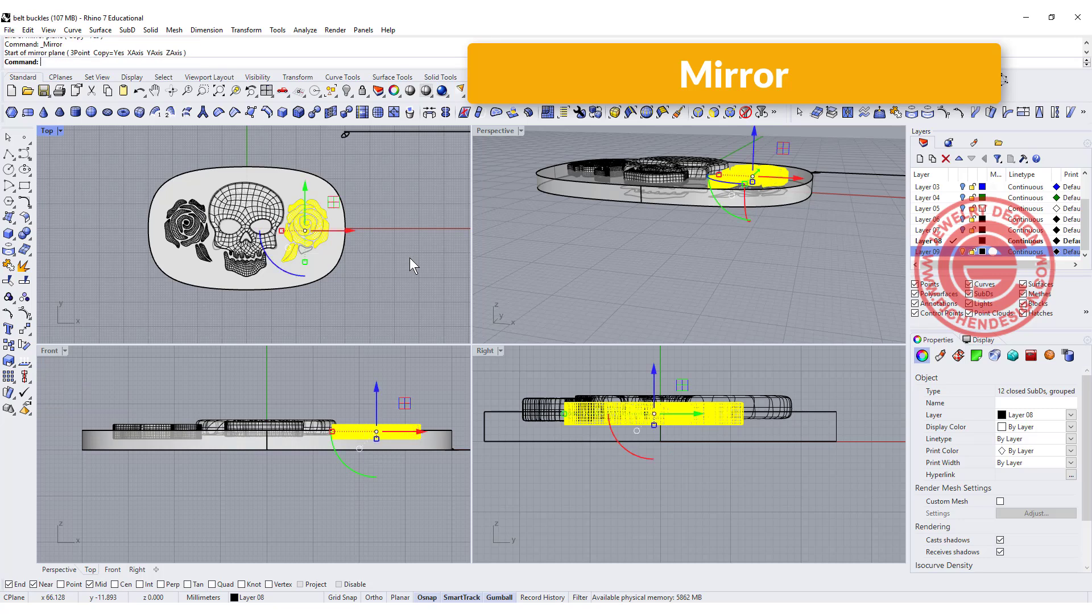
- Deselect the mirrored rose and select the four stray curves in the Top view
click(427, 247)
scroll(344, 269, down, 4)
right_drag(342, 269, 351, 312)
scroll(348, 312, up, 4)
right_drag(290, 267, 213, 221)
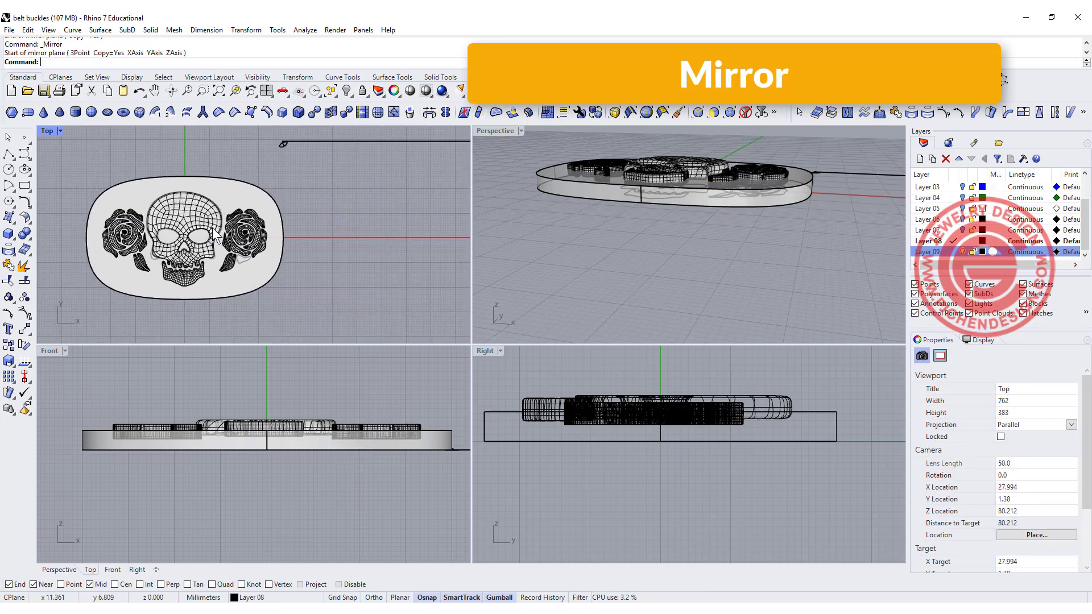
scroll(218, 230, up, 3)
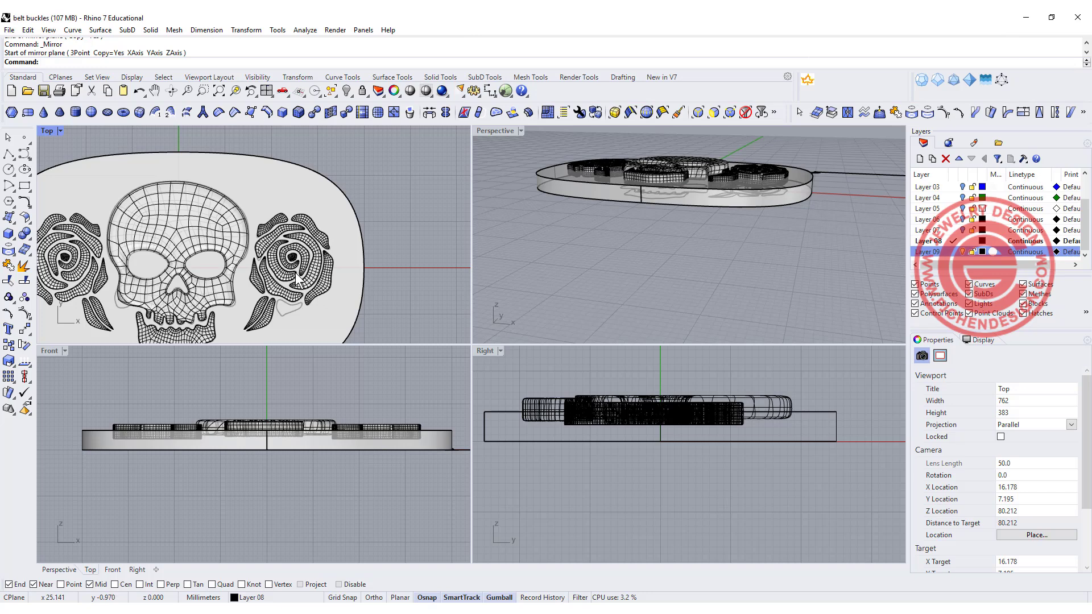
scroll(299, 280, down, 3)
scroll(322, 264, down, 4)
right_drag(372, 253, 237, 233)
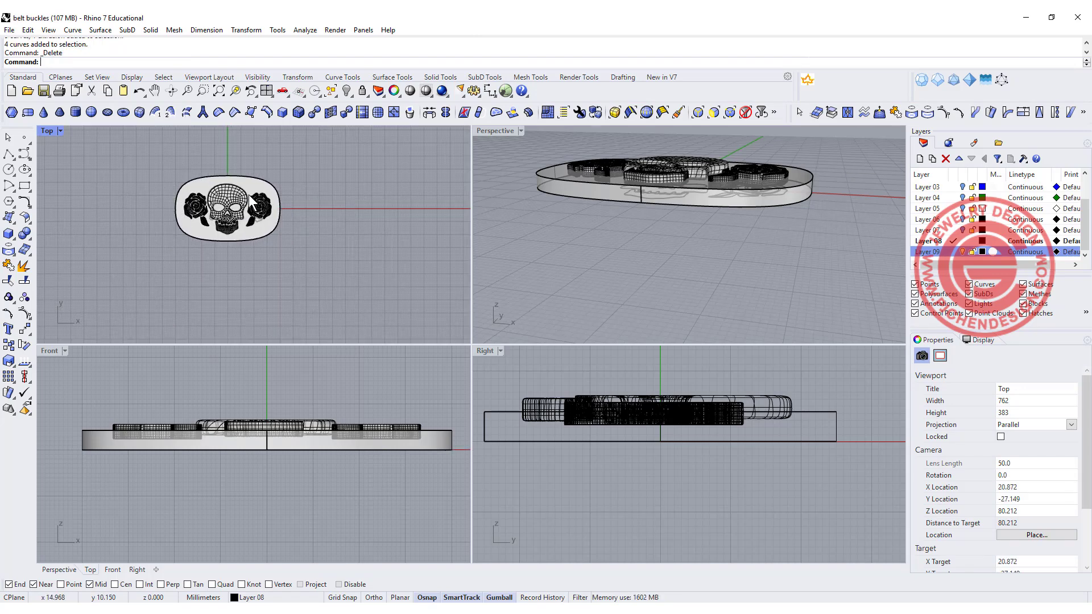
scroll(300, 171, up, 4)
right_drag(299, 171, 352, 210)
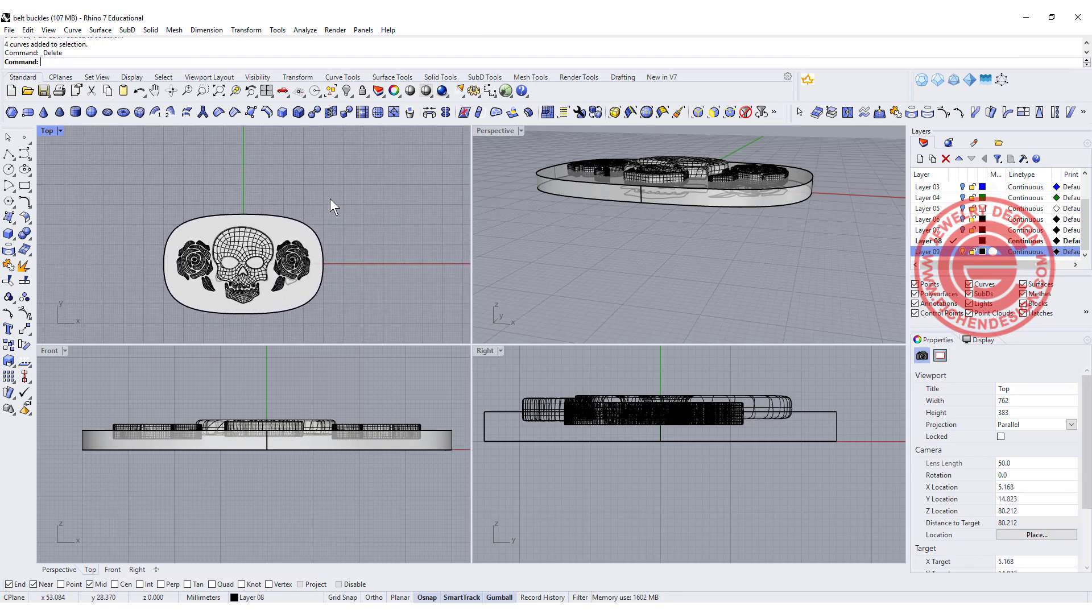
scroll(353, 210, up, 3)
- Measure the buckle's top outline length (219.167 mm) and copy the value
key(Return)
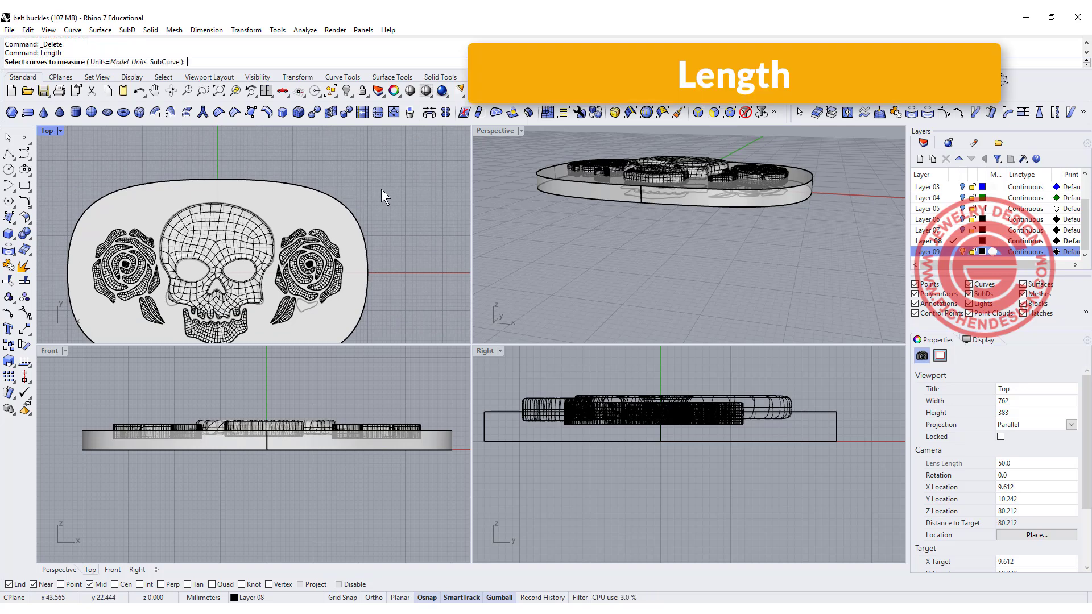
click(549, 166)
key(Return)
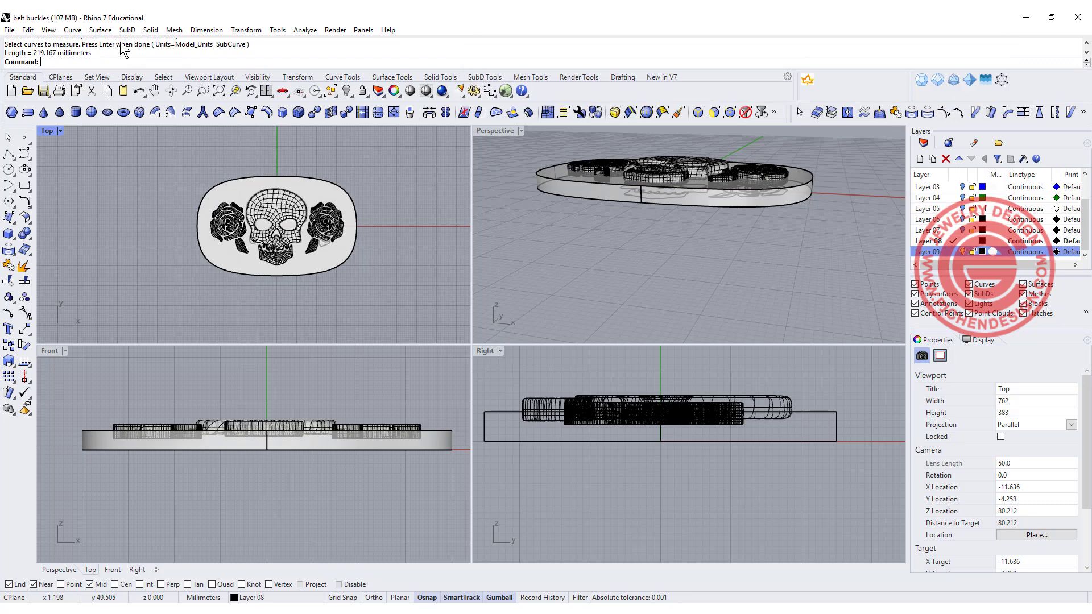
drag(34, 54, 60, 54)
key(ctrl+c)
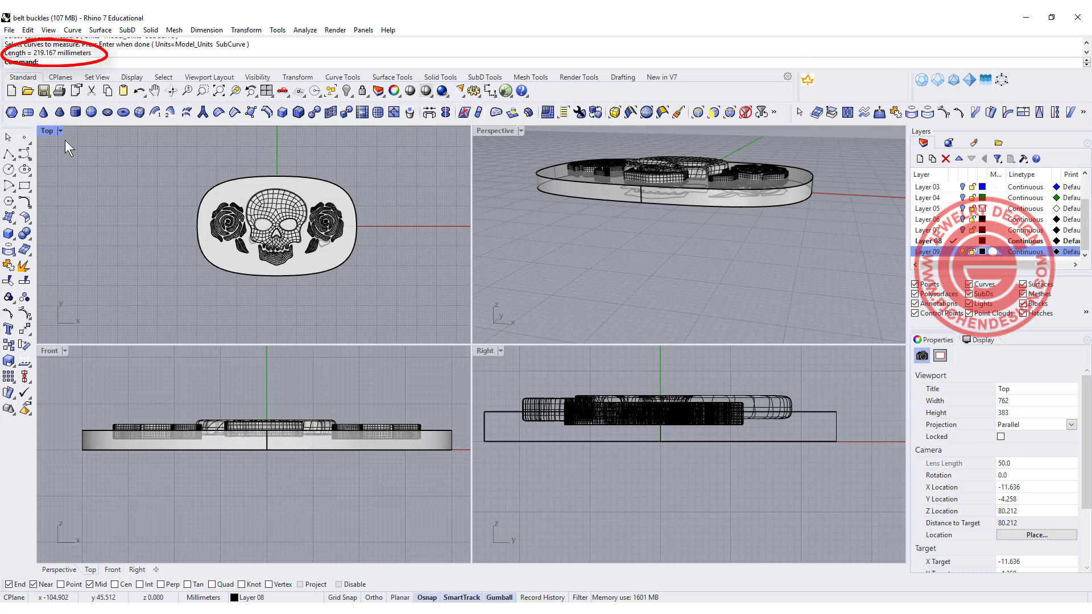
- Draw a horizontal 219.167 mm polyline above the buckle in the Top view
click(8, 154)
scroll(307, 162, down, 4)
right_drag(309, 164, 204, 210)
click(216, 187)
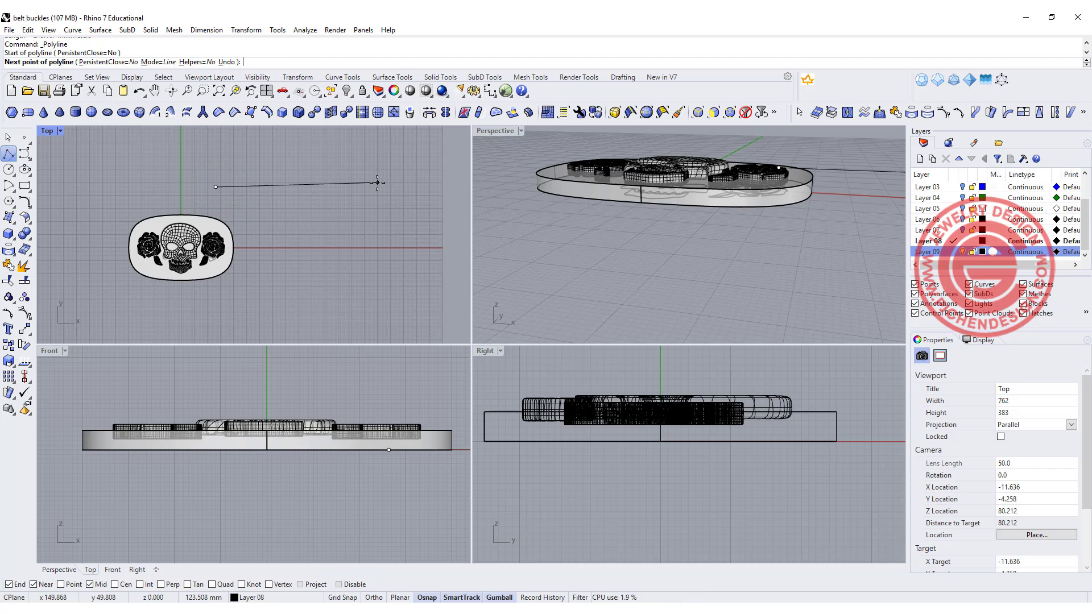
key(ctrl+v)
key(Return)
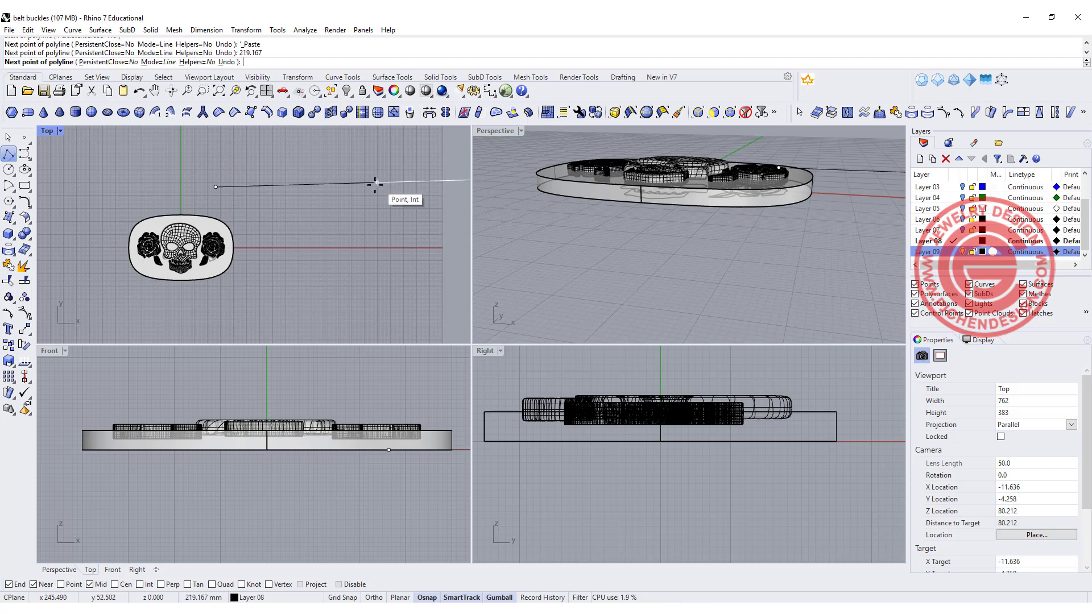
click(291, 203)
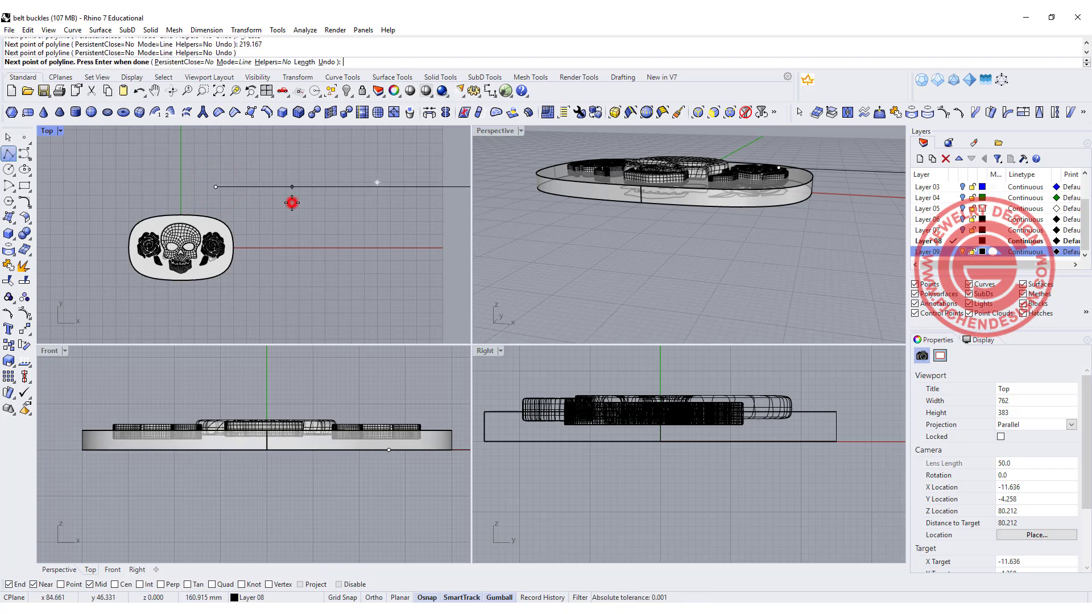
key(Return)
- Select the buckle base plate and maximize the Top view
scroll(381, 224, down, 3)
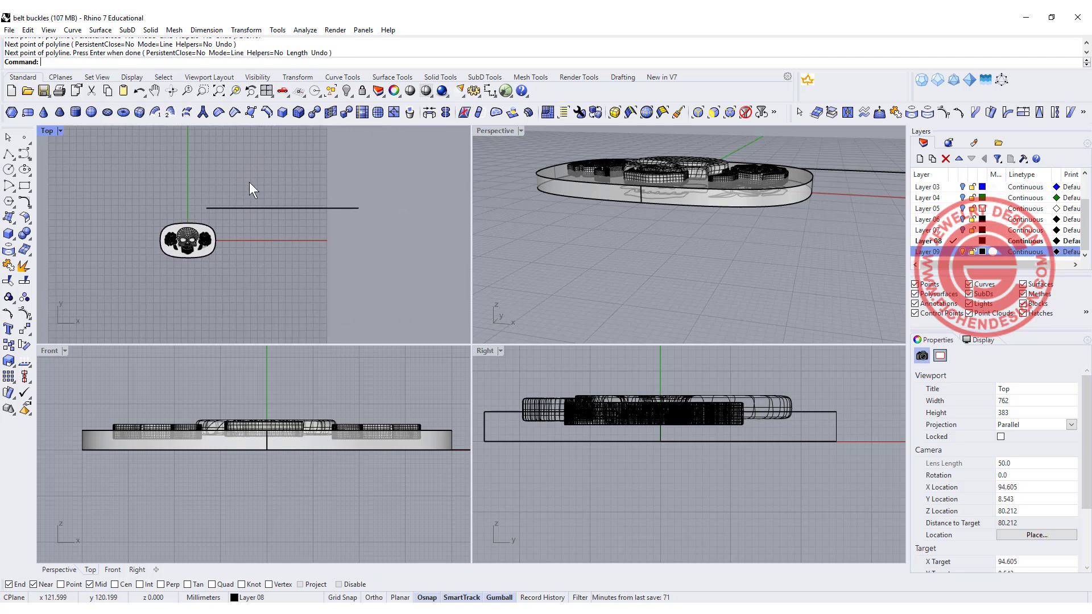
scroll(260, 212, up, 3)
scroll(694, 256, up, 5)
click(709, 270)
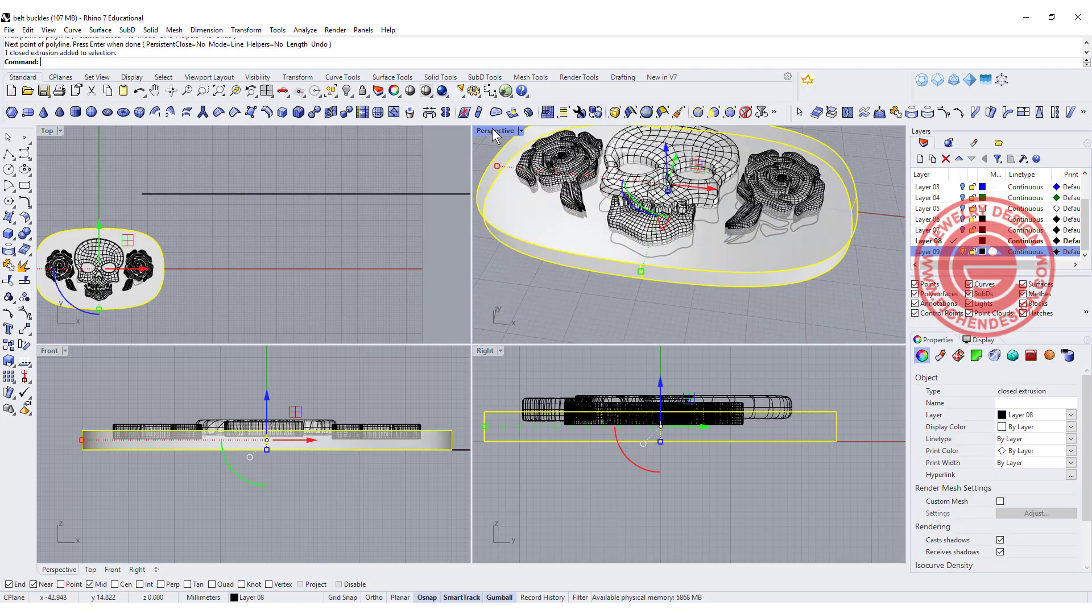
double_click(47, 130)
scroll(273, 244, up, 5)
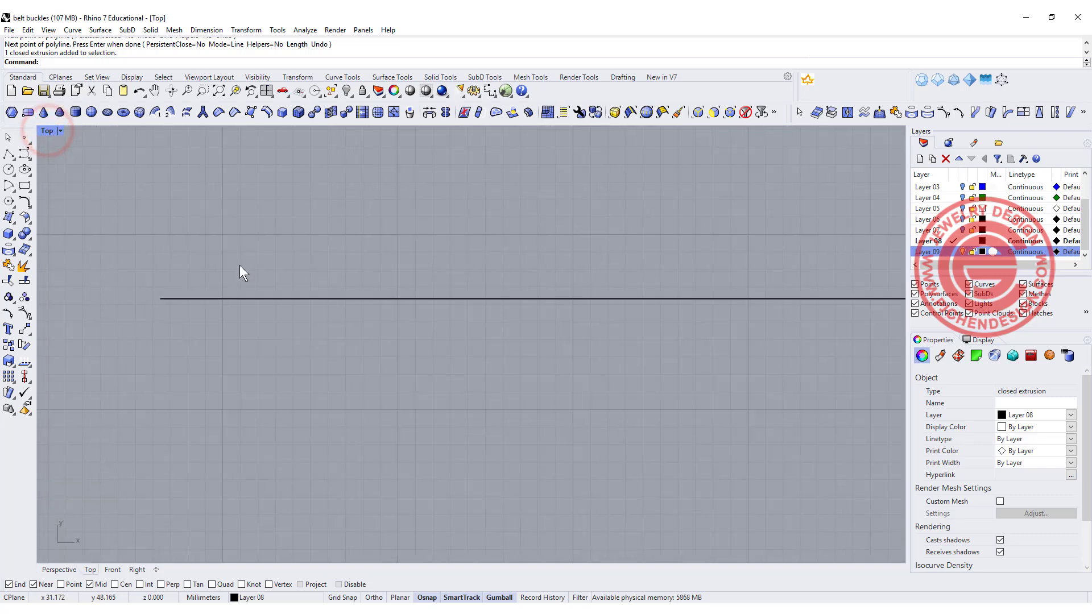
scroll(343, 254, up, 3)
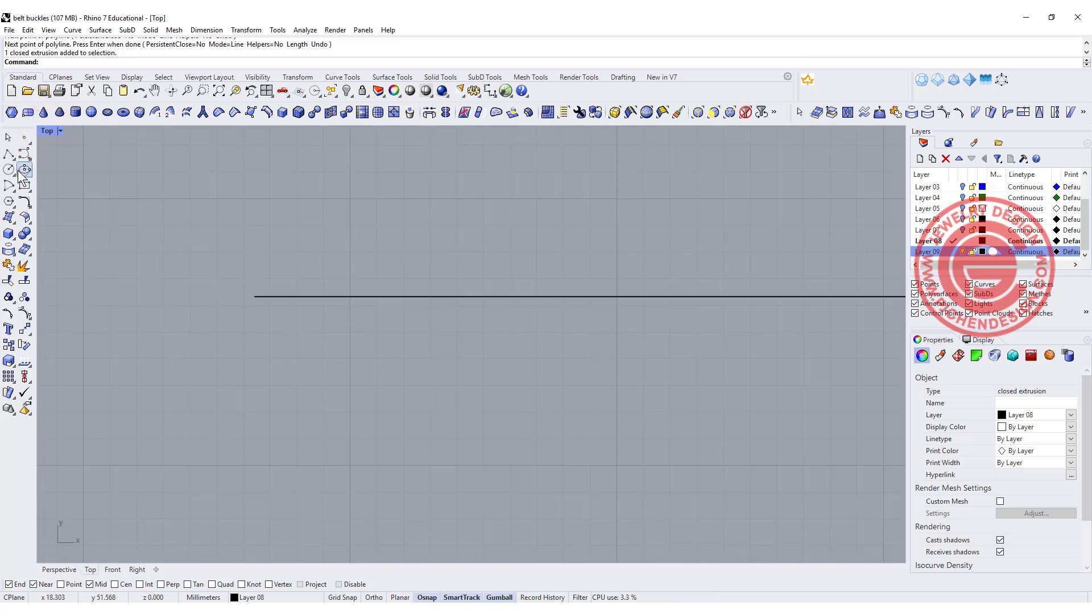
- Draw a vertical arc from its two end points, bulging to the left
click(8, 185)
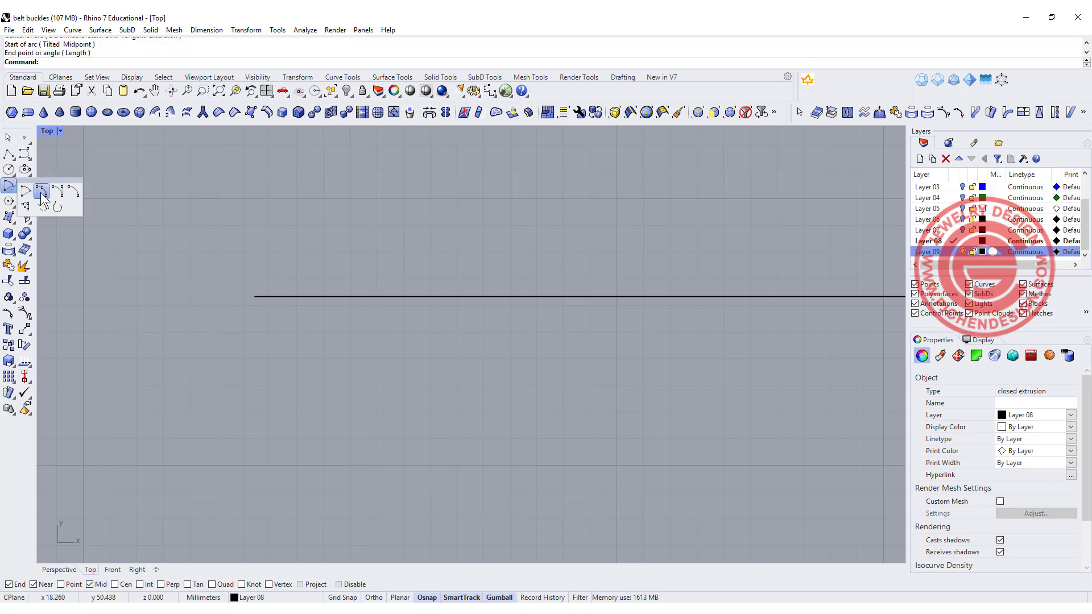
click(42, 196)
click(301, 261)
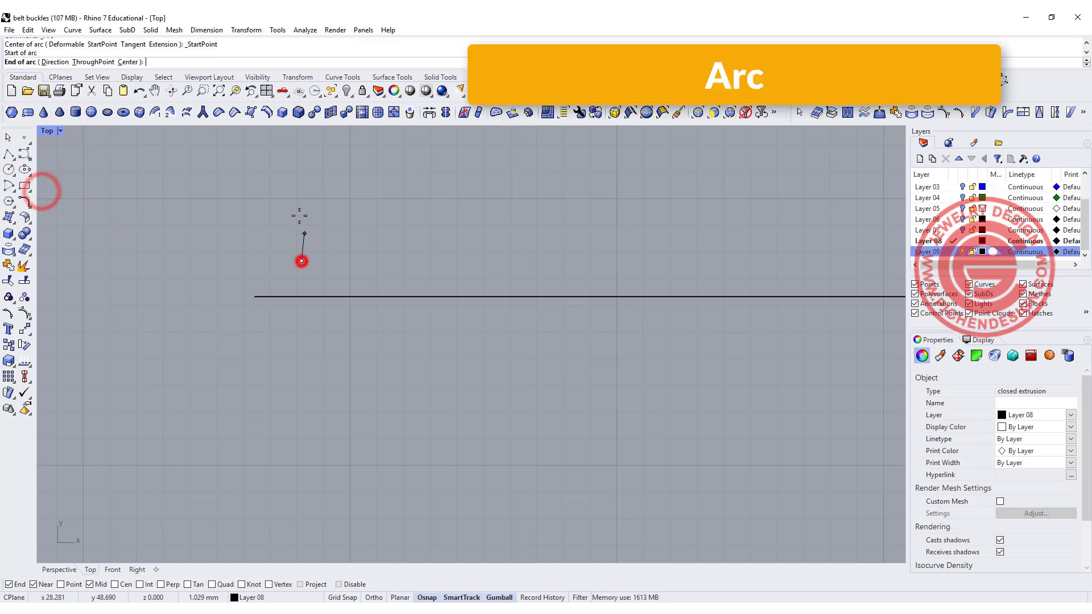
click(301, 177)
click(275, 225)
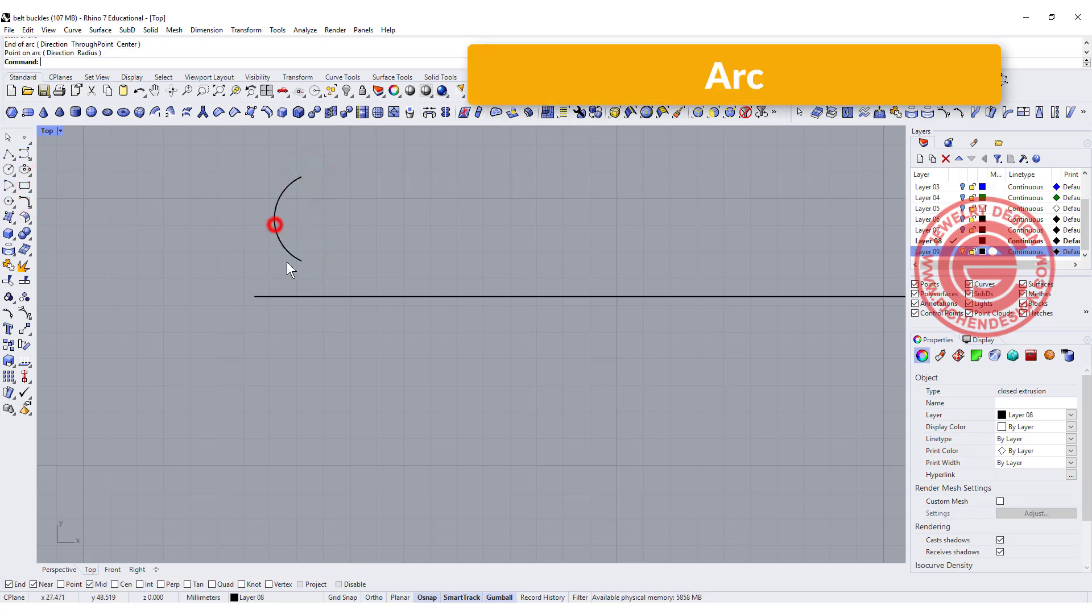
- Mirror the arc about the axis through its two endpoints
click(284, 244)
click(25, 329)
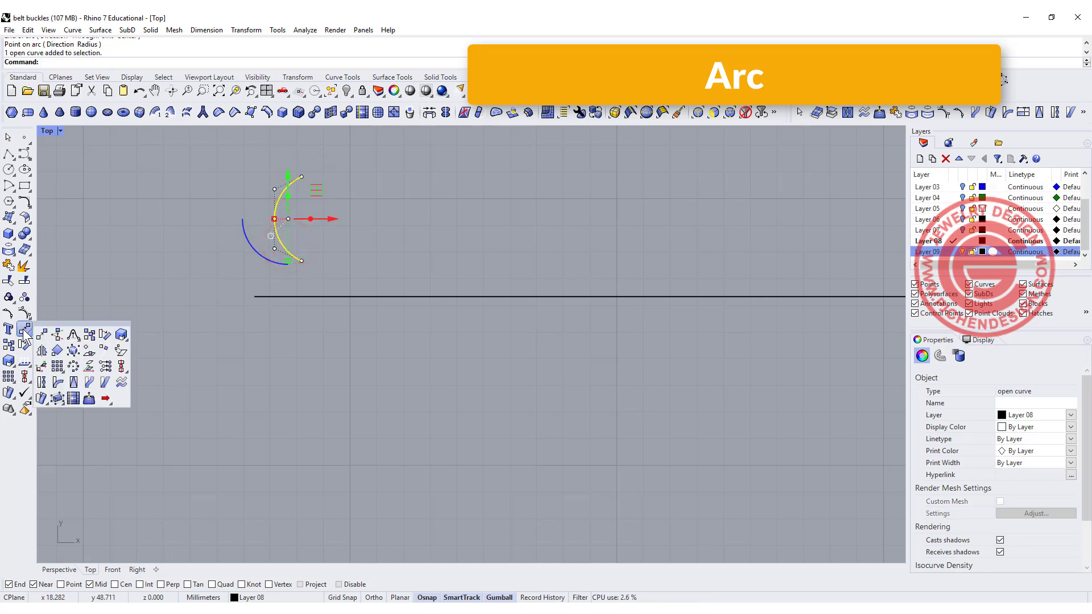
click(41, 350)
click(304, 264)
click(301, 177)
scroll(316, 184, up, 4)
- Window-select both arc halves and join them into a closed pointed leaf outline
click(387, 198)
drag(444, 297, 222, 251)
click(7, 267)
click(12, 188)
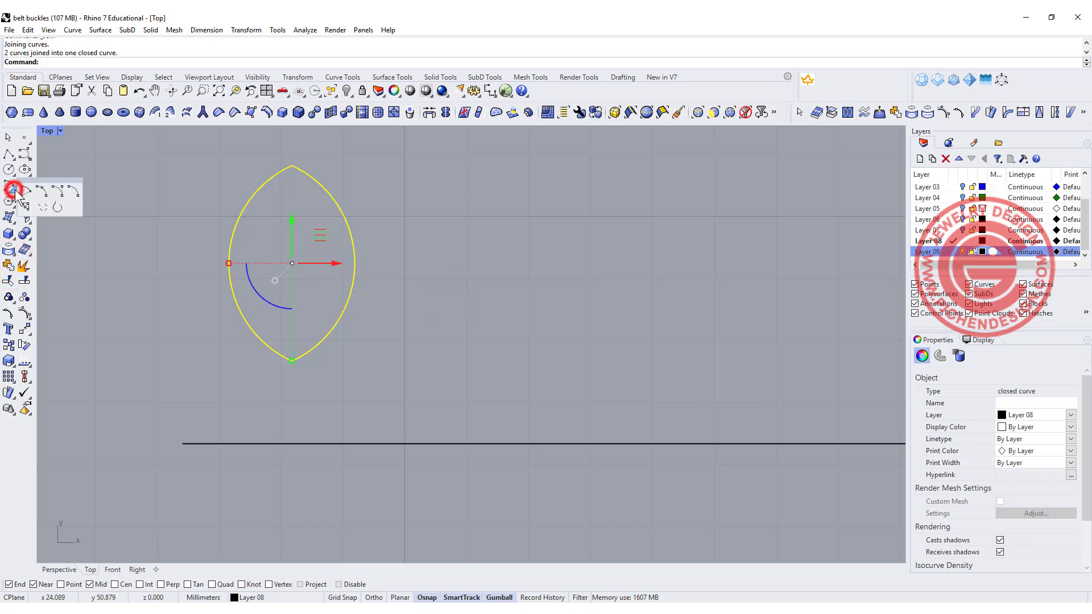
click(12, 189)
click(25, 201)
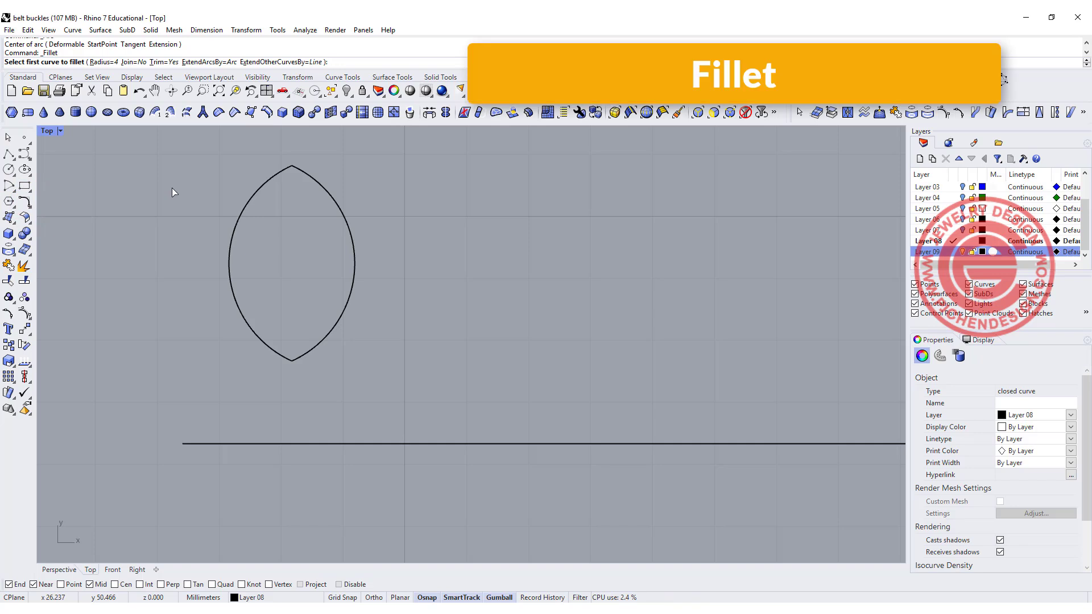
- Round the leaf's top and bottom tips with 0.25 fillets and join the outline into one curve
text(0.25)
key(Return)
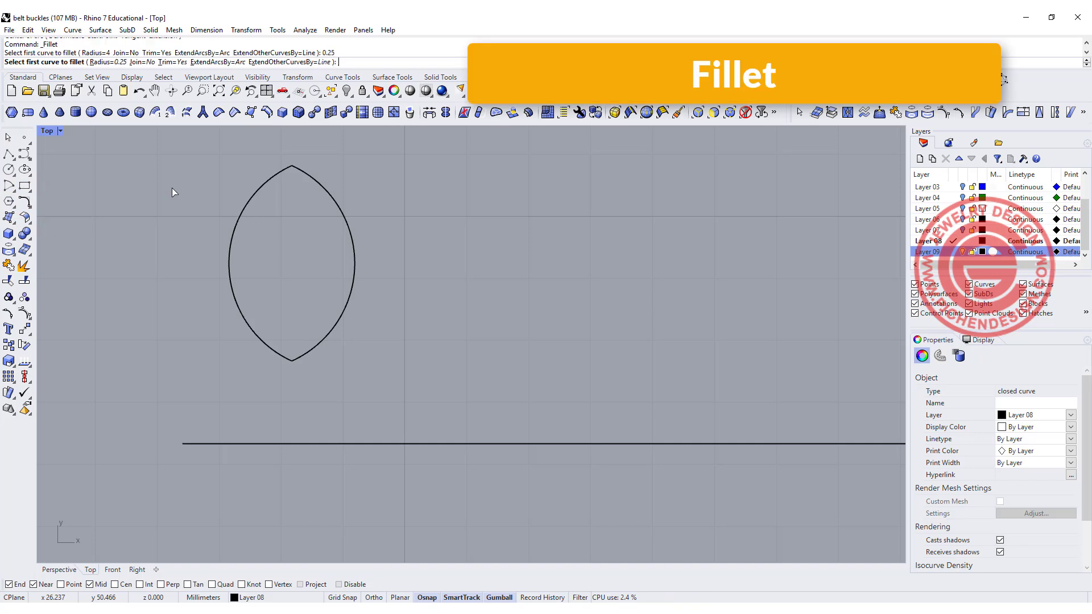
click(289, 166)
click(297, 172)
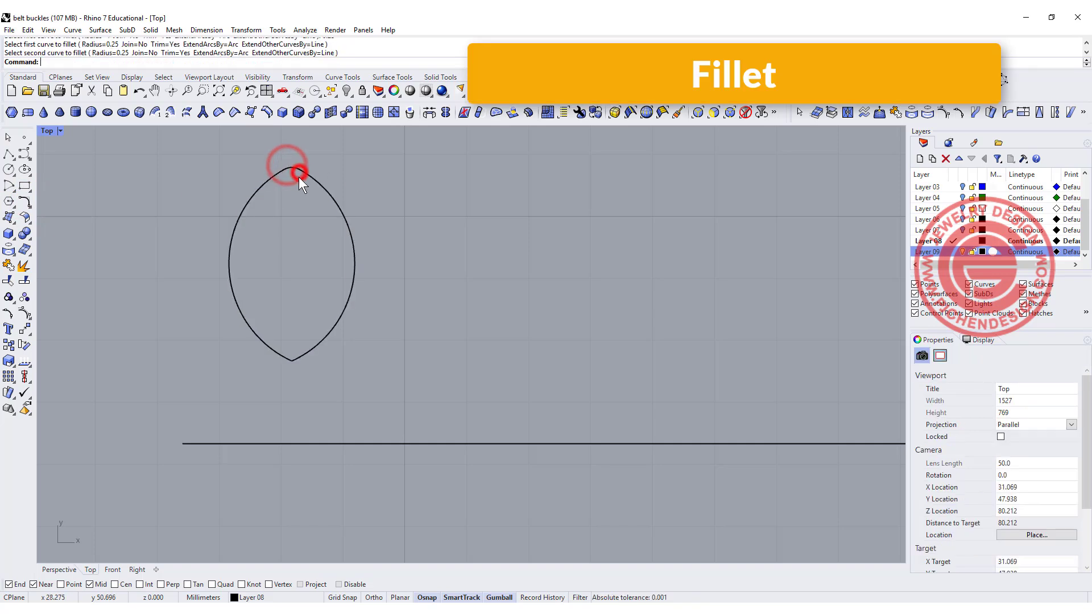
key(Return)
click(282, 358)
click(297, 357)
scroll(348, 370, down, 3)
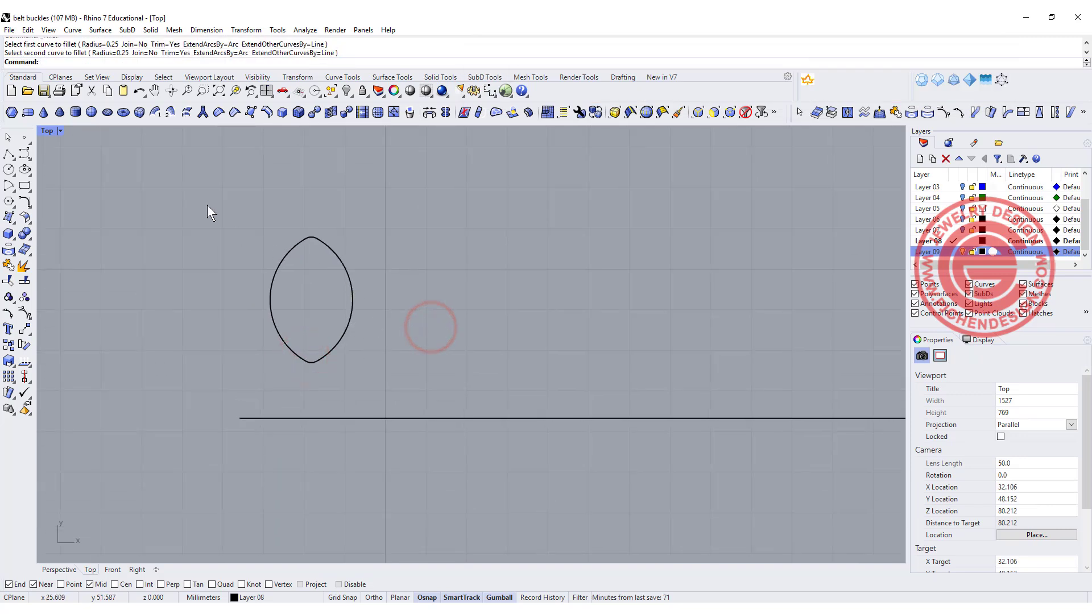
drag(188, 198, 412, 410)
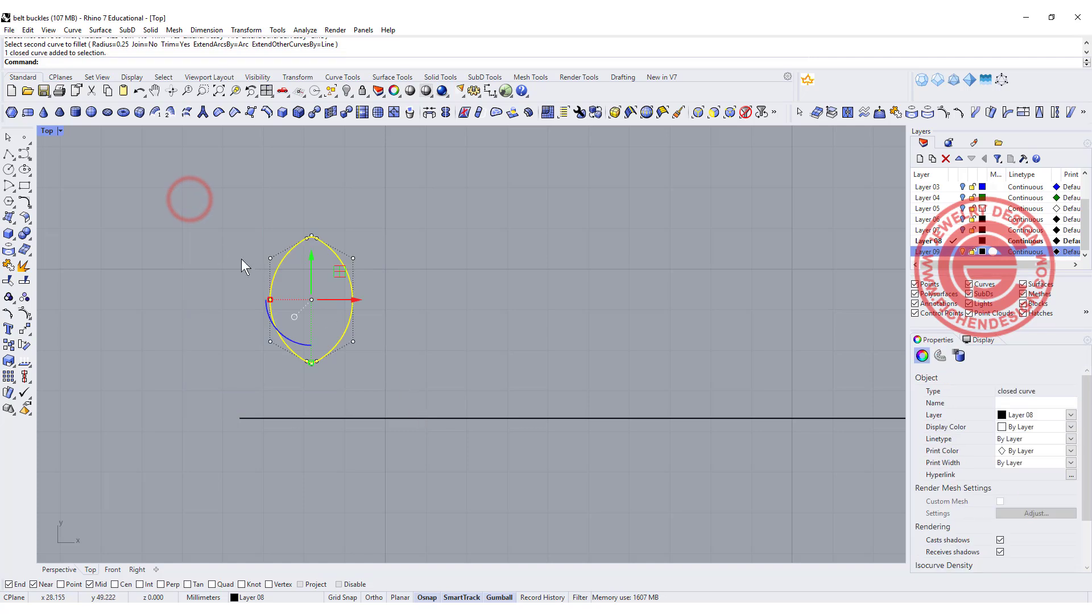
click(8, 264)
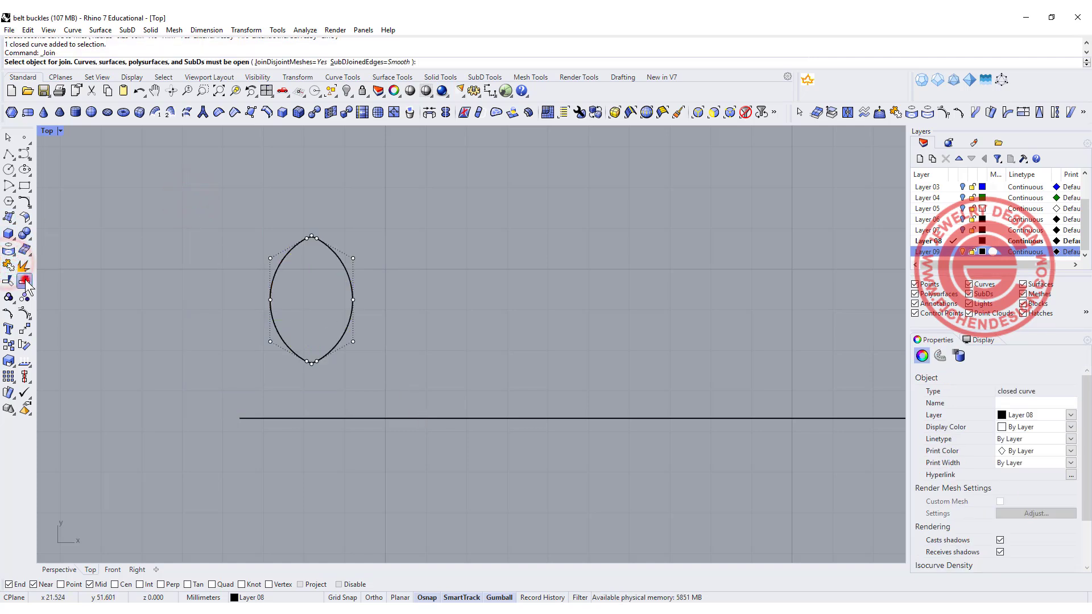
- Split the leaf outline at its top and bottom tip points into left and right halves
click(24, 281)
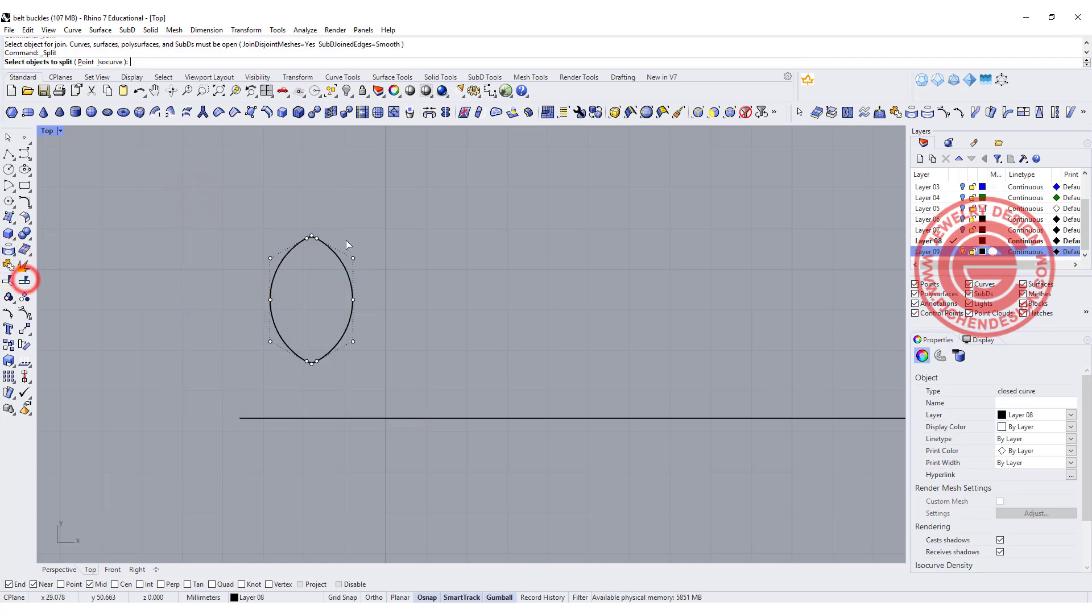
click(85, 63)
scroll(305, 221, up, 5)
click(292, 201)
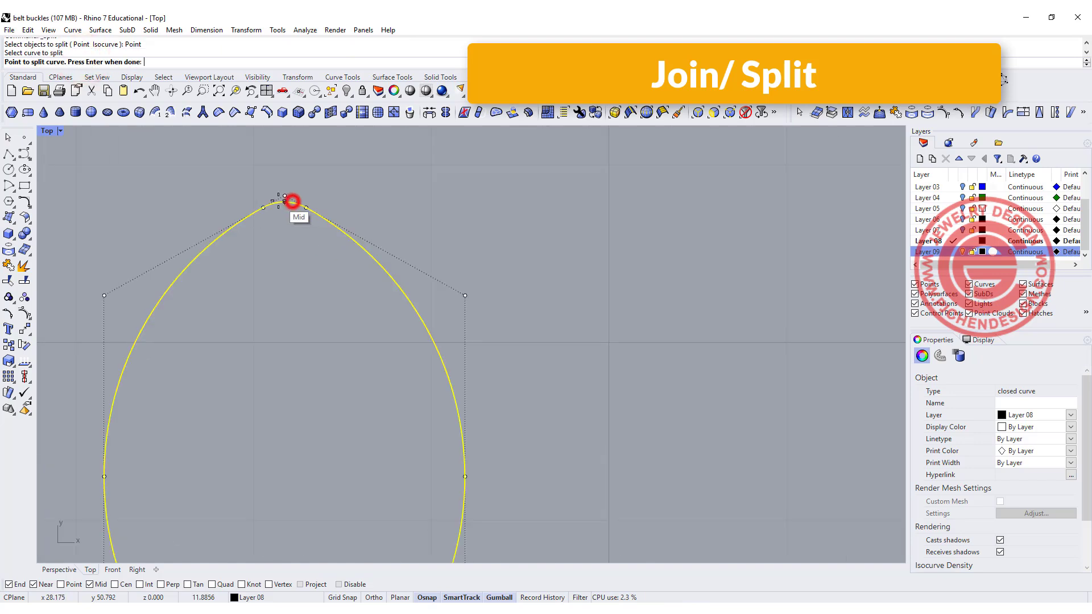
click(285, 202)
scroll(310, 392, down, 5)
scroll(302, 353, up, 4)
click(333, 384)
key(Return)
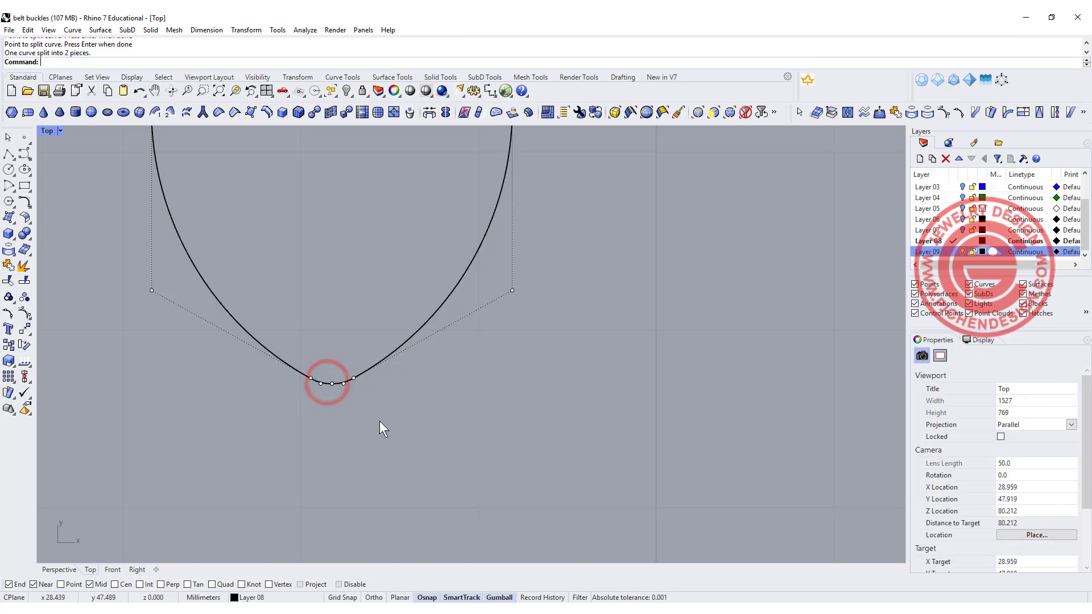
- Select the right half and restore the four-viewport layout
click(483, 281)
scroll(324, 292, down, 4)
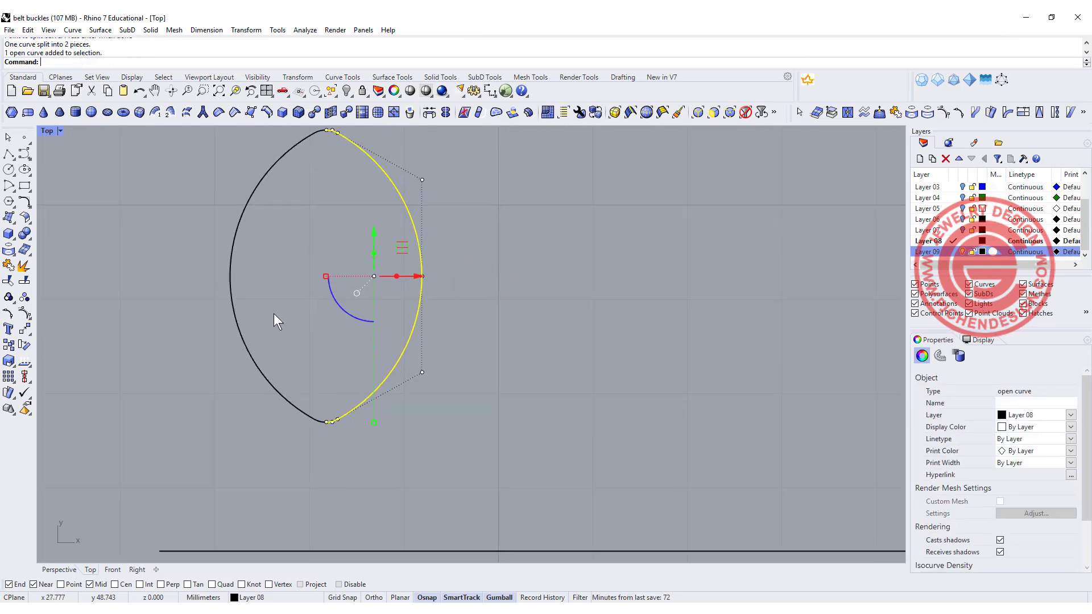
double_click(50, 130)
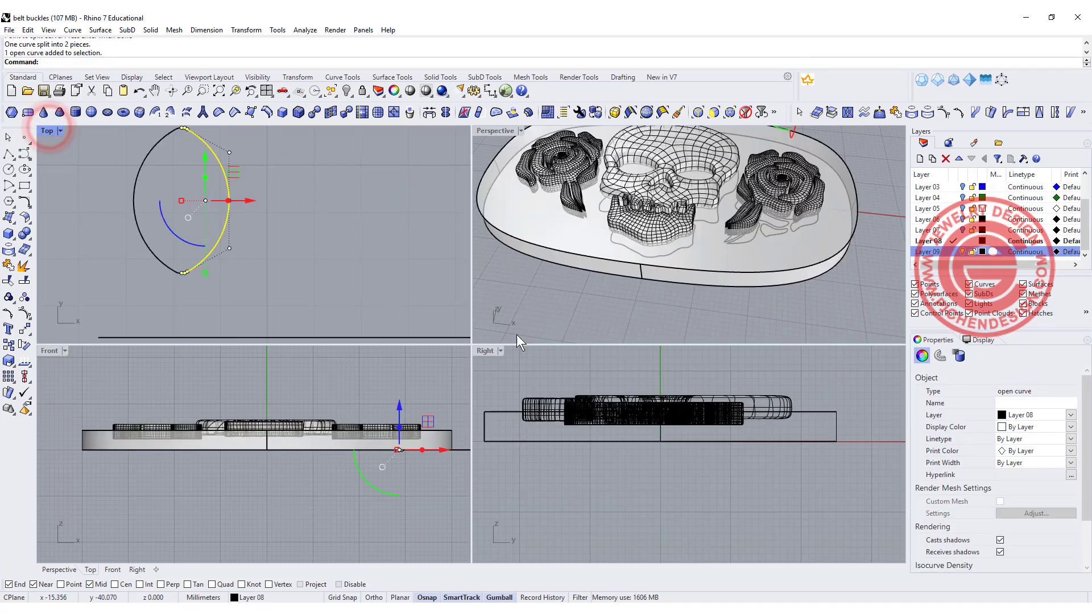
- Draw a start-end-direction arc from the leaf's left edge to its right edge, aimed upward
scroll(682, 458, down, 6)
scroll(653, 427, up, 16)
right_drag(807, 447, 608, 429)
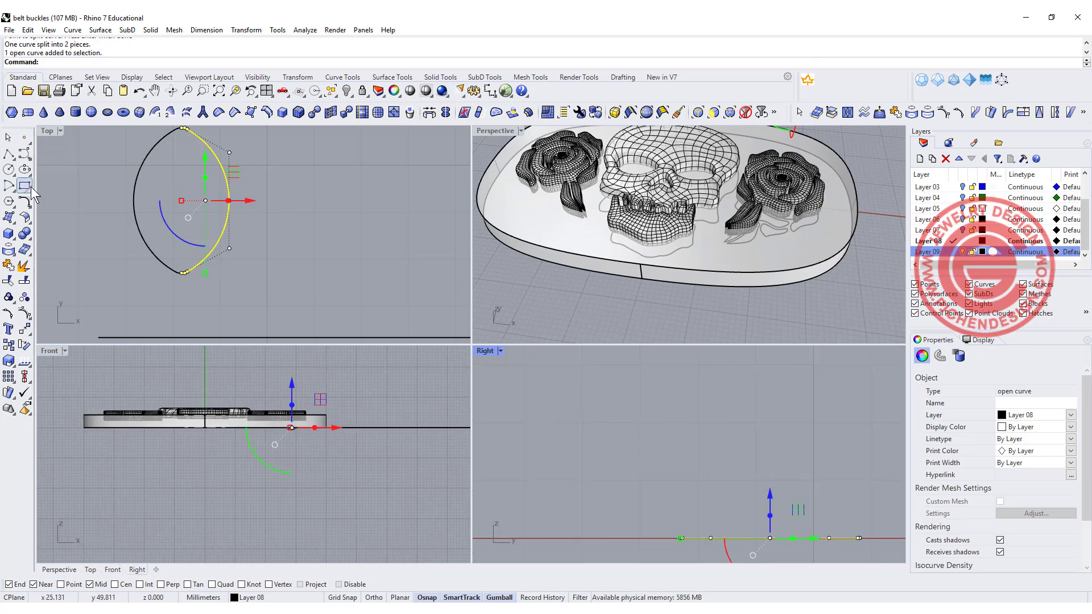
click(10, 188)
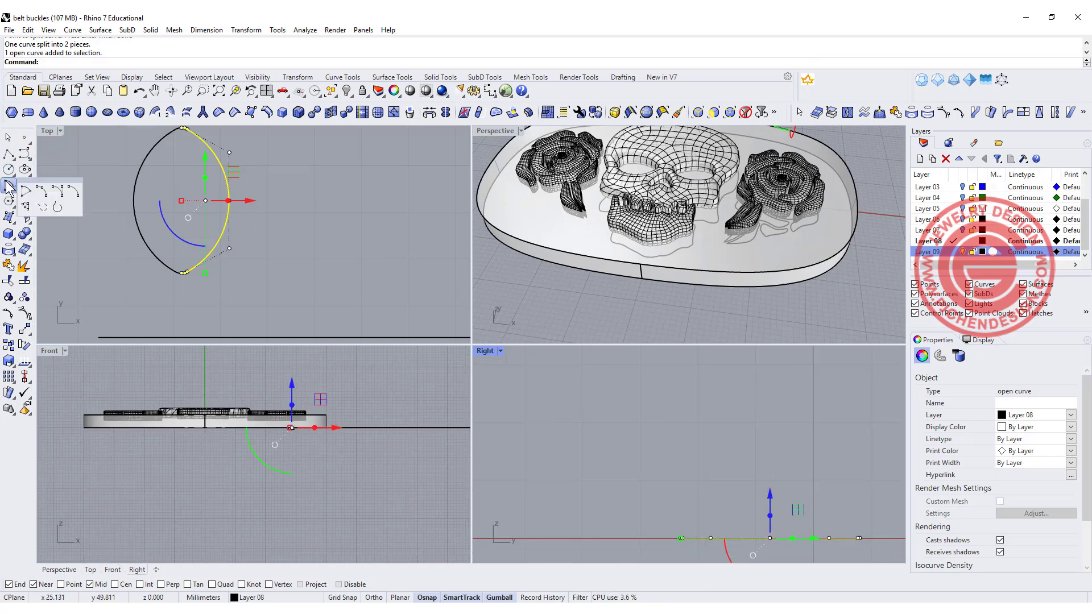
click(59, 195)
click(133, 200)
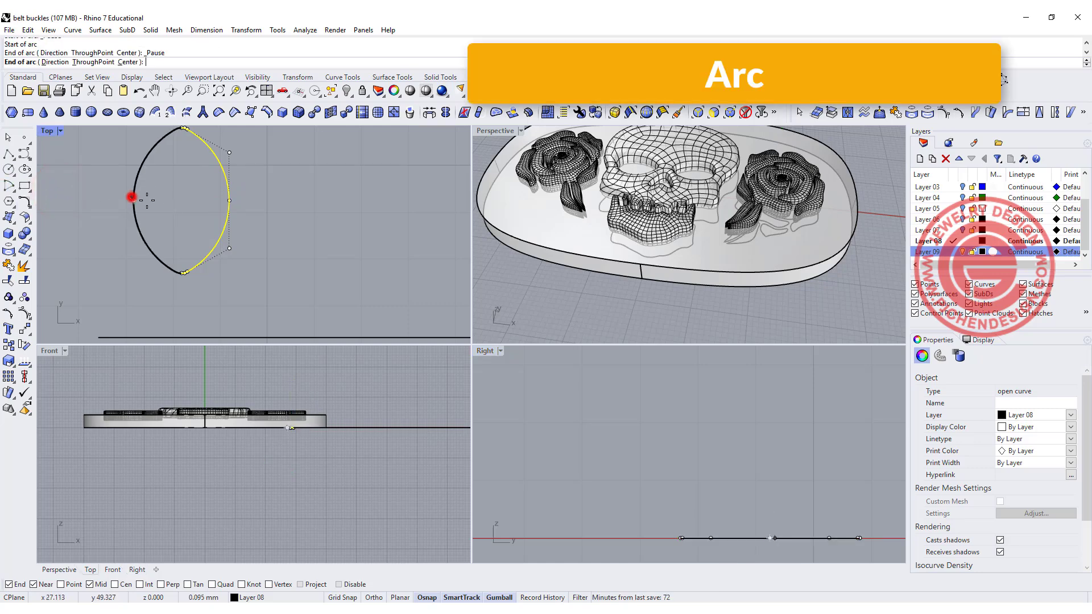
click(228, 201)
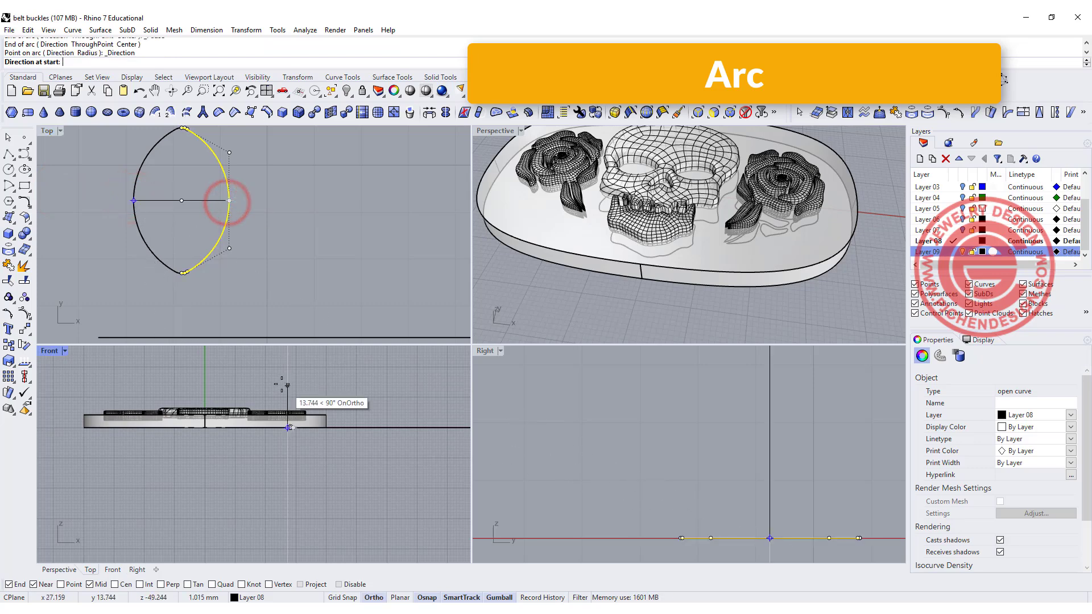
click(283, 378)
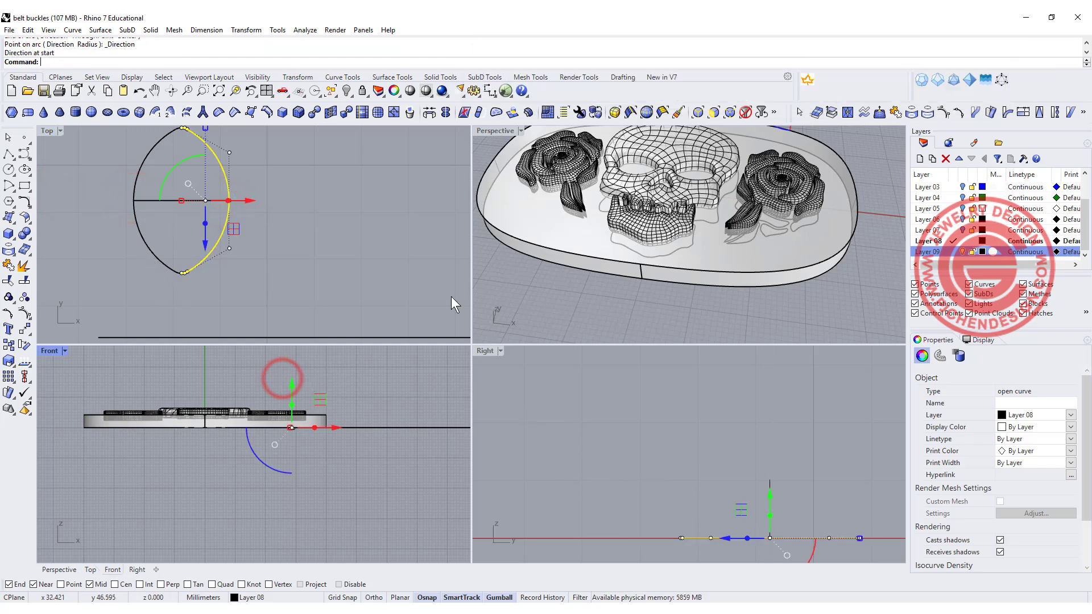
- Orbit the Perspective view around the buckle to check the new arc
scroll(567, 267, down, 2)
right_click(572, 293)
scroll(812, 239, down, 2)
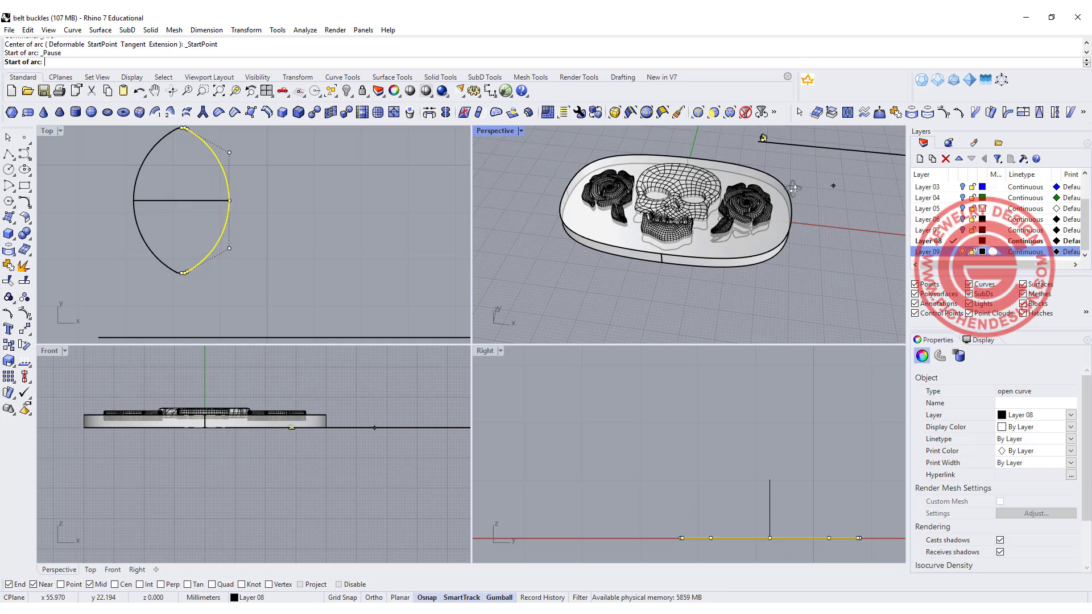
right_drag(814, 185, 703, 197)
scroll(833, 242, up, 2)
scroll(845, 263, up, 3)
key(Escape)
key(Escape)
- Maximize the Perspective view and select the arched cross-section curve
scroll(847, 249, up, 6)
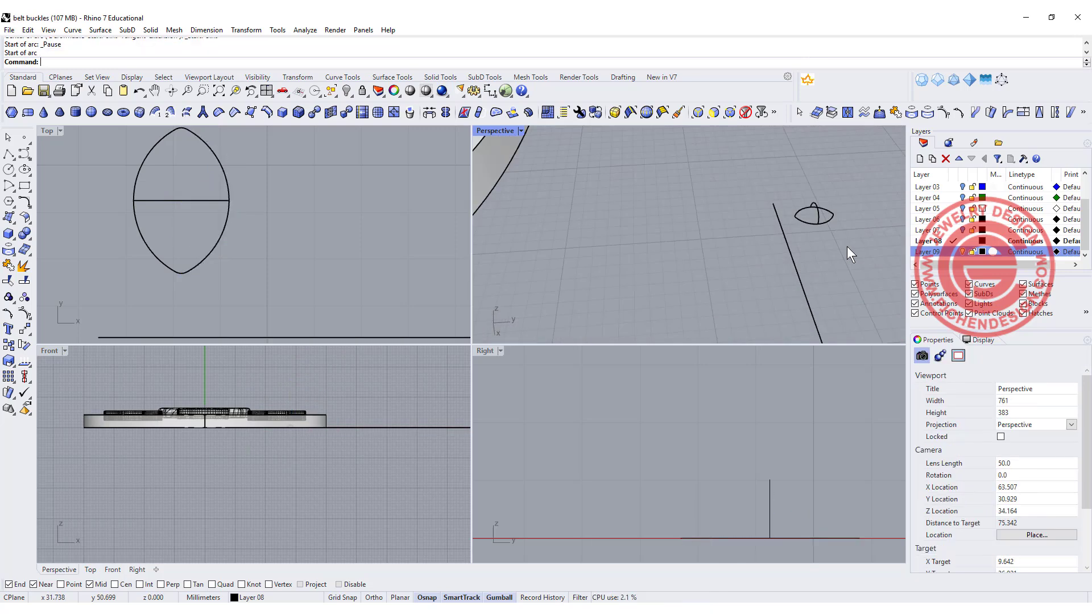
right_drag(797, 211, 752, 216)
double_click(490, 132)
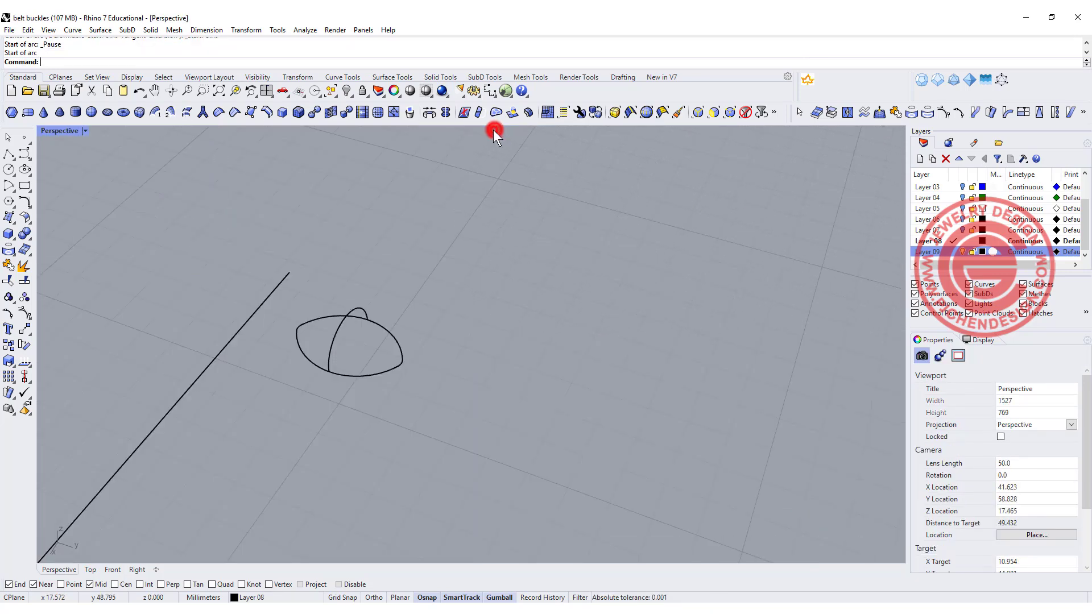
right_drag(364, 340, 403, 298)
scroll(403, 298, up, 4)
mouse_move(515, 319)
right_down()
mouse_move(500, 317)
mouse_move(514, 317)
right_up()
click(487, 206)
- Drag the arch's top control point down to flatten it, then hide the control points
scroll(484, 217, down, 3)
right_drag(477, 232, 487, 261)
drag(411, 216, 563, 306)
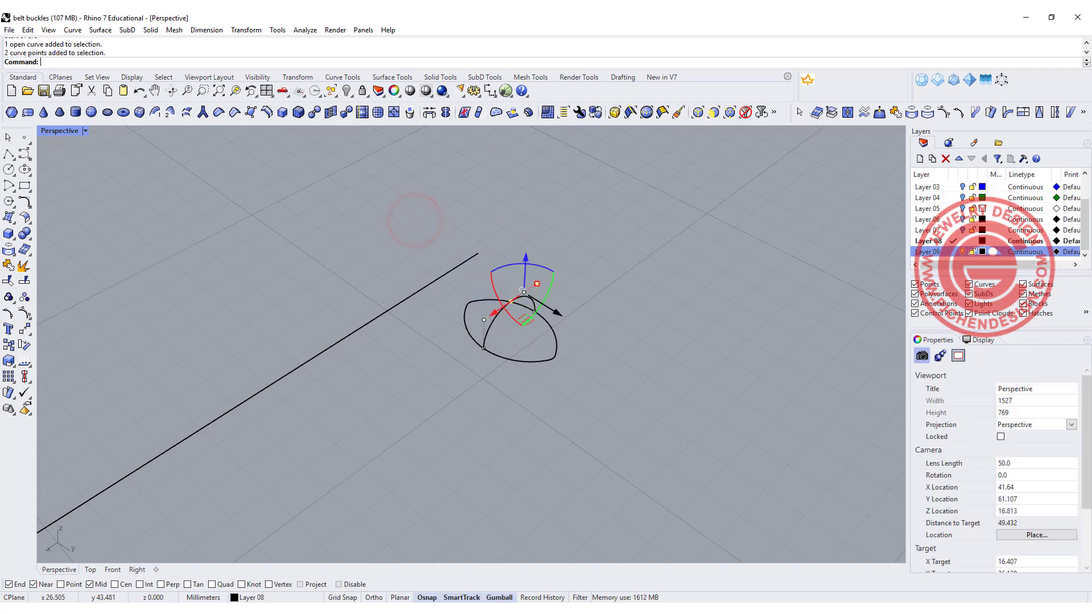
click(482, 318)
scroll(503, 274, up, 4)
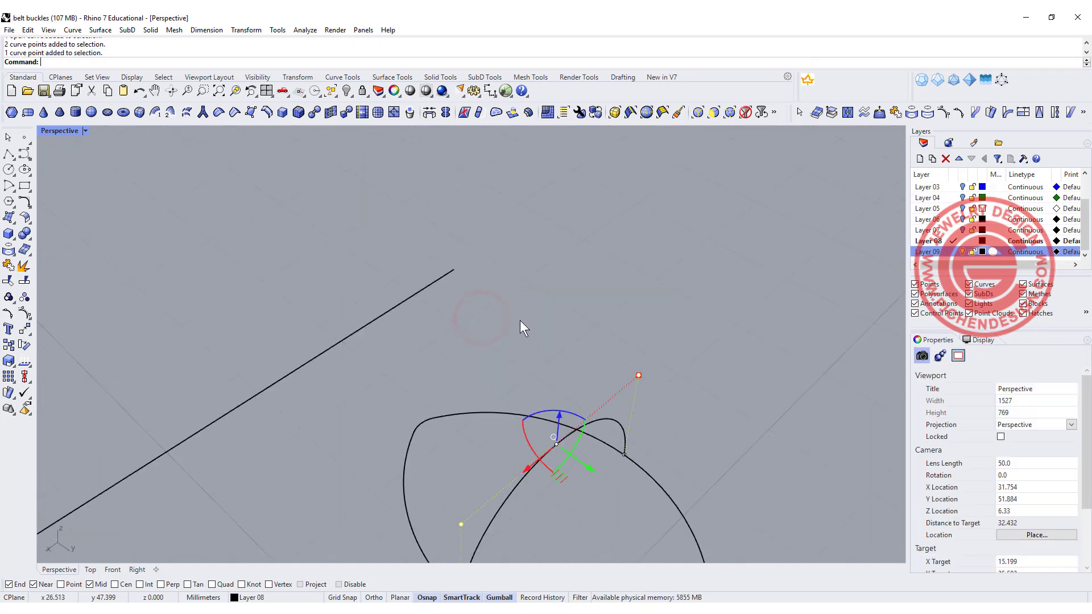
shift+right_drag(540, 387, 540, 344)
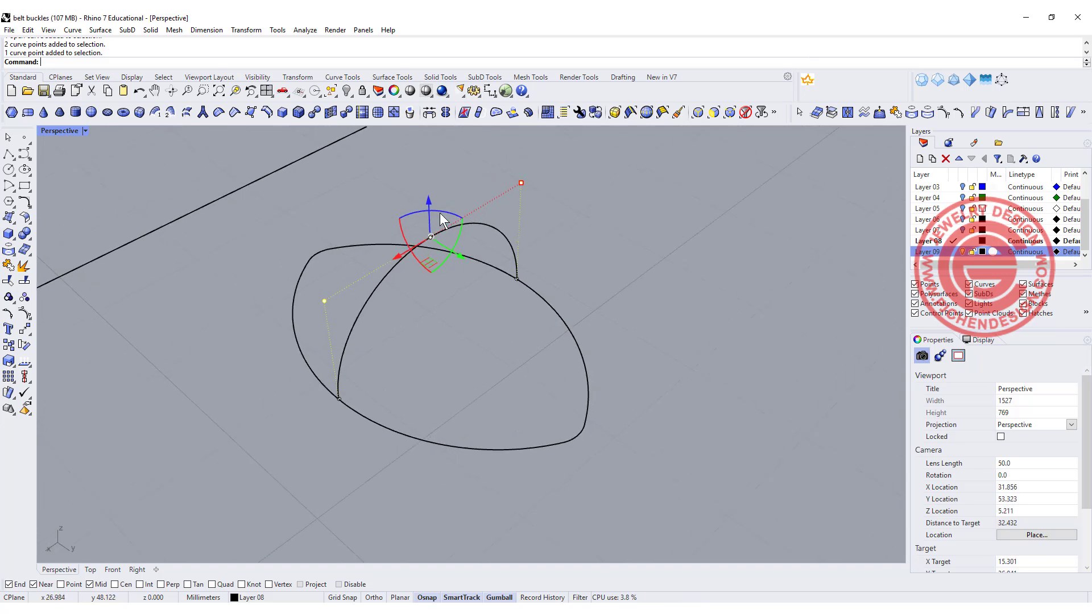
drag(428, 203, 430, 233)
key(Escape)
mouse_move(496, 278)
right_down()
mouse_move(529, 275)
mouse_move(510, 285)
mouse_move(495, 269)
mouse_move(494, 278)
right_up()
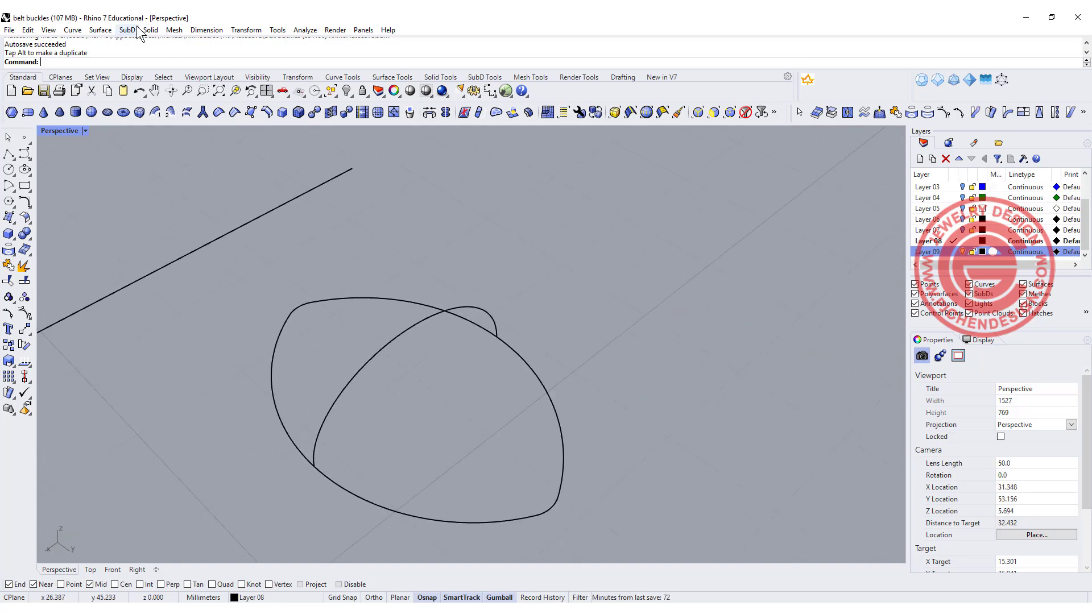
- Start Sweep2 with the two leaf outline halves as rails and a point section at one tip
click(100, 30)
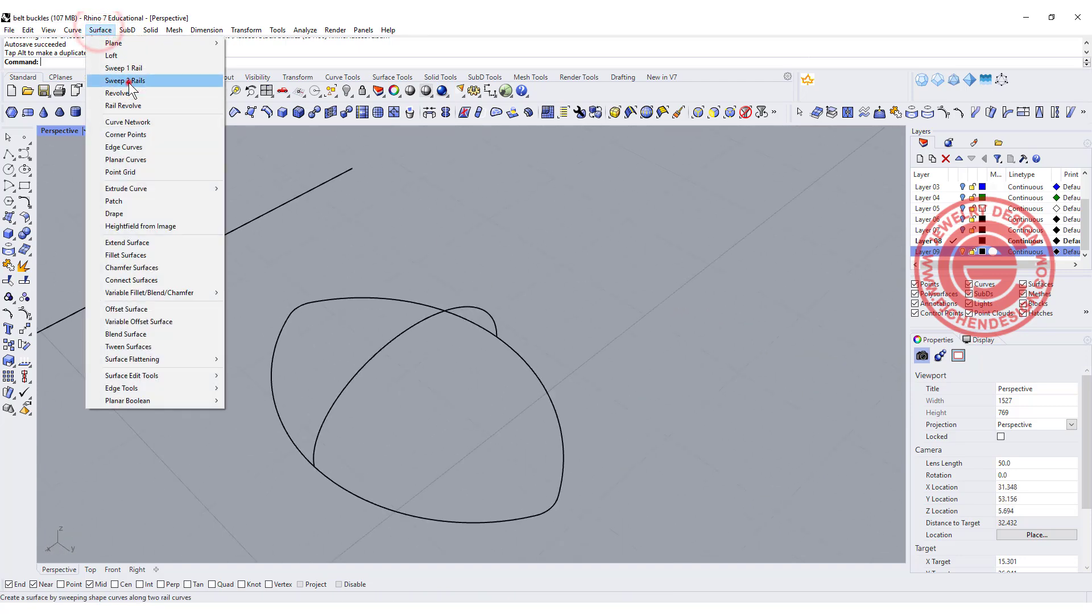
click(129, 83)
click(278, 340)
click(319, 300)
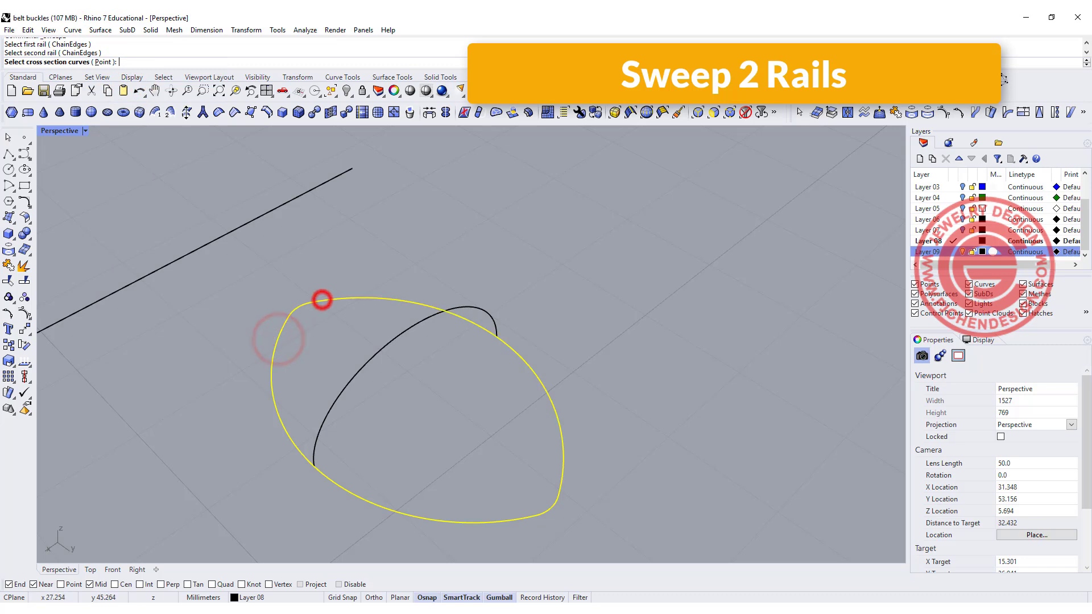
click(105, 63)
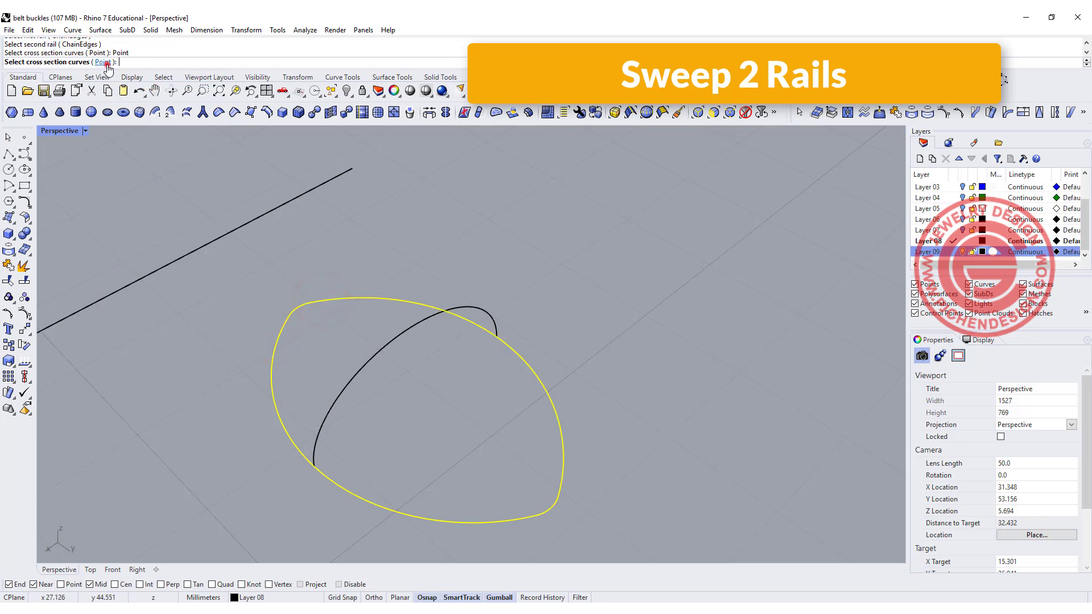
click(298, 307)
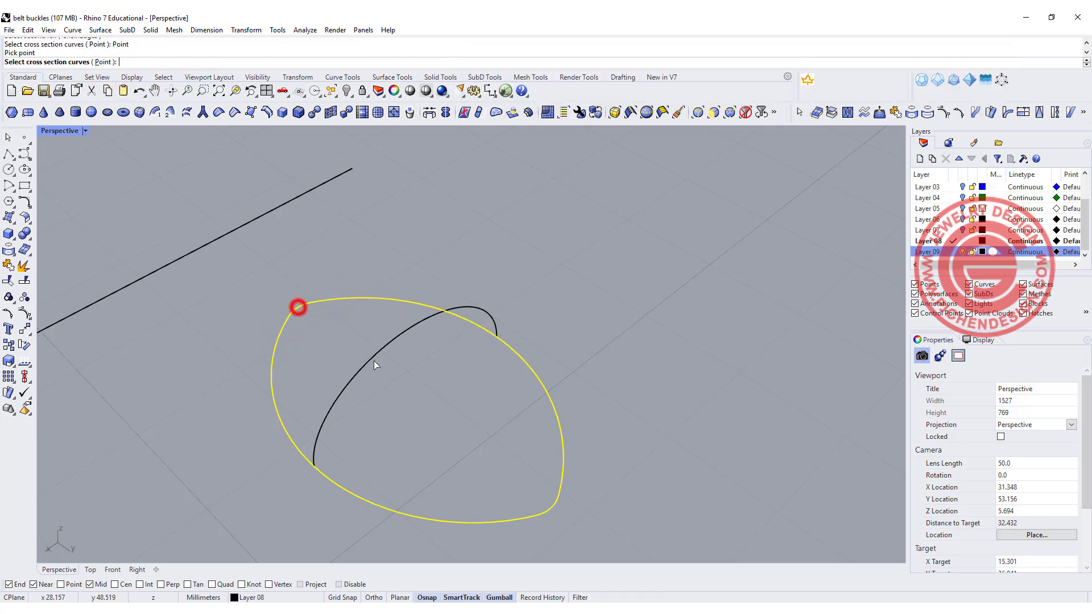
- Add the arch and the opposite tip point as sections, and create the domed leaf surface
click(372, 357)
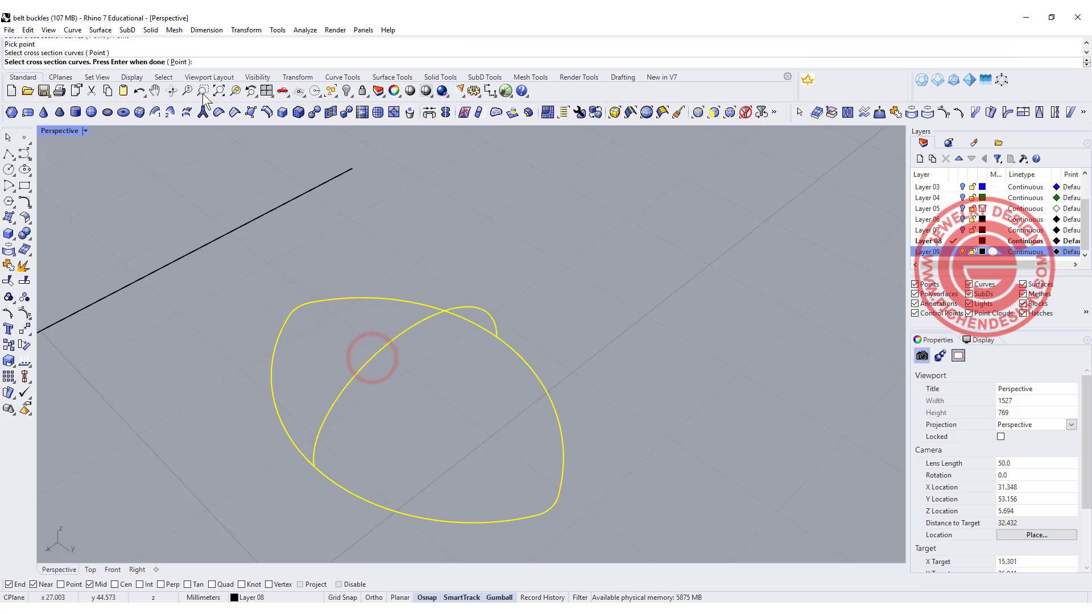
click(179, 62)
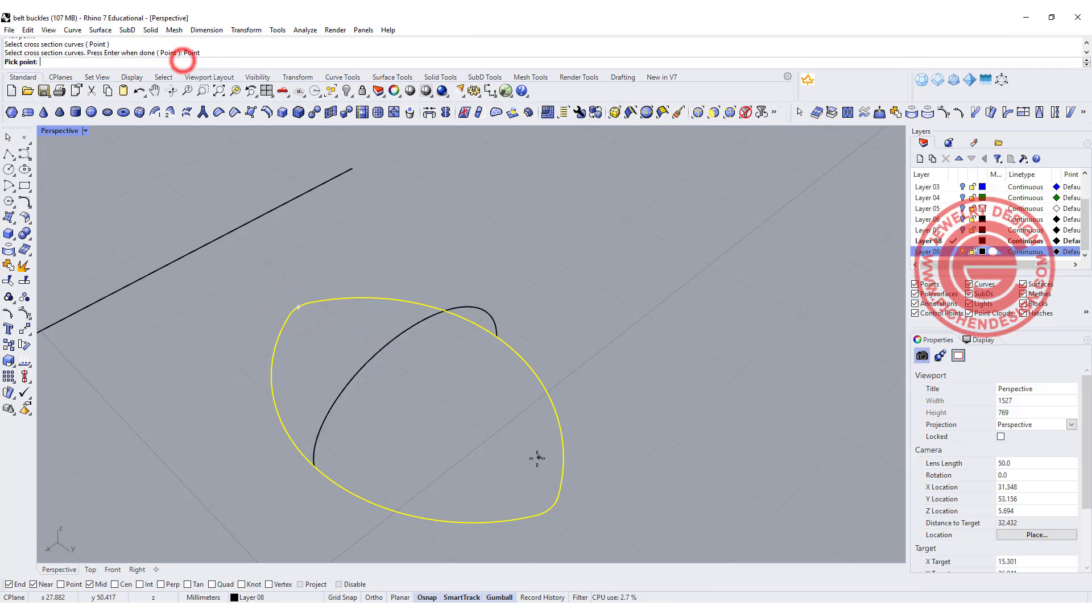
click(551, 509)
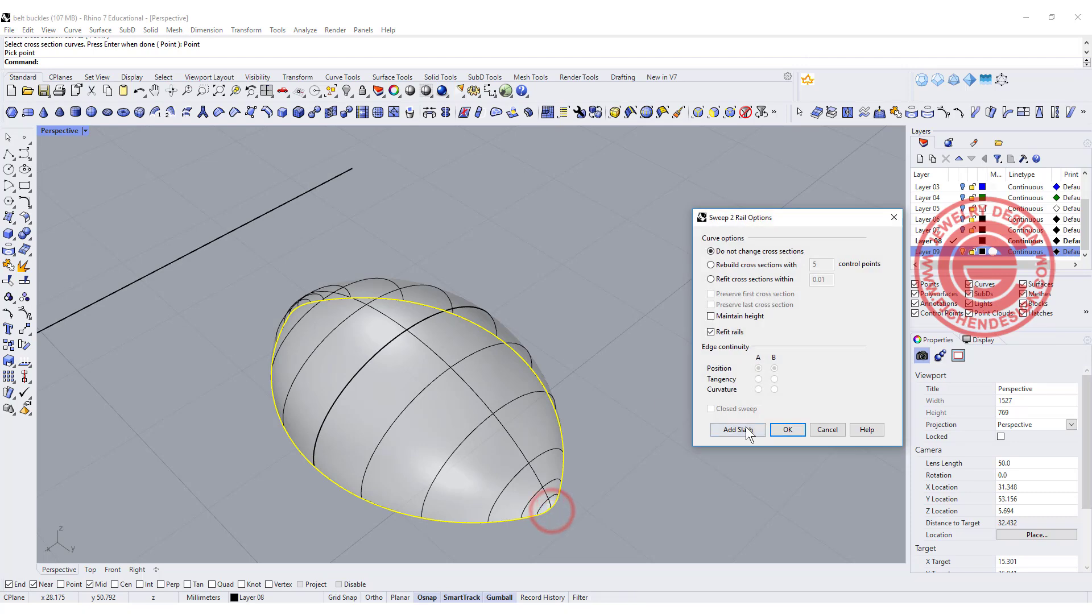
click(795, 431)
scroll(592, 337, down, 4)
right_drag(580, 330, 612, 369)
click(764, 440)
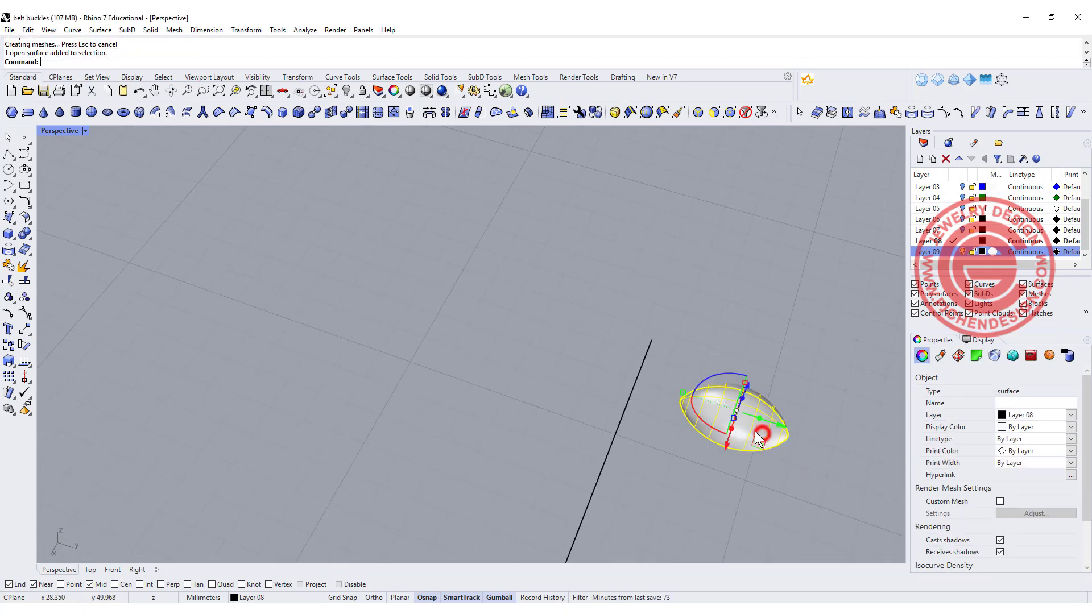
- Cap the leaf surface into a closed solid and return to four viewports
text(Cap)
key(Return)
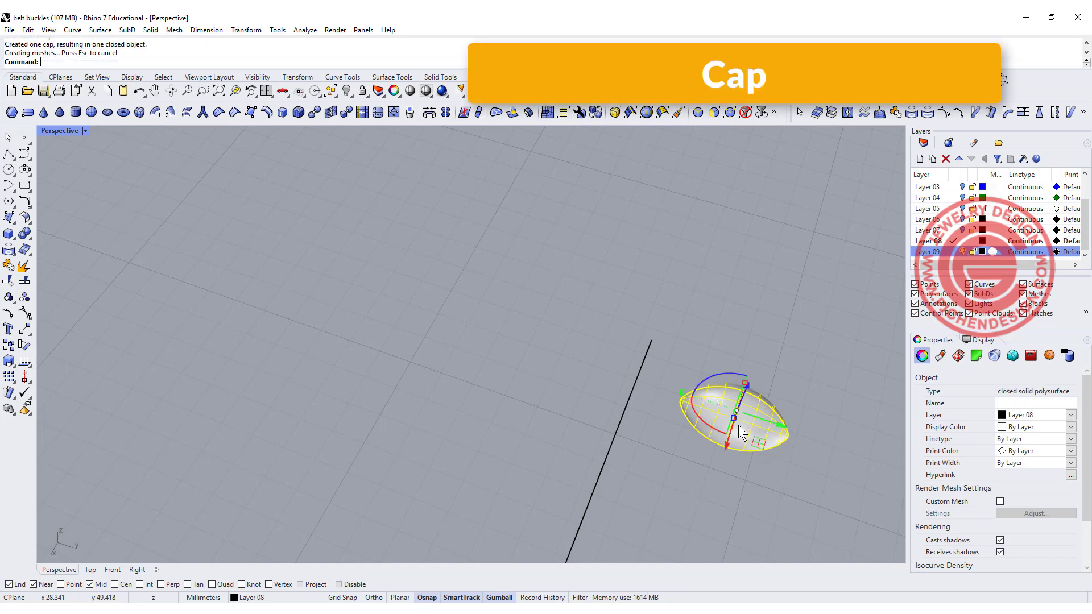
double_click(59, 129)
scroll(228, 213, down, 9)
scroll(224, 221, up, 2)
- Move the leaf solid near the long line's end and rotate it about -26° in Top
drag(216, 176, 203, 204)
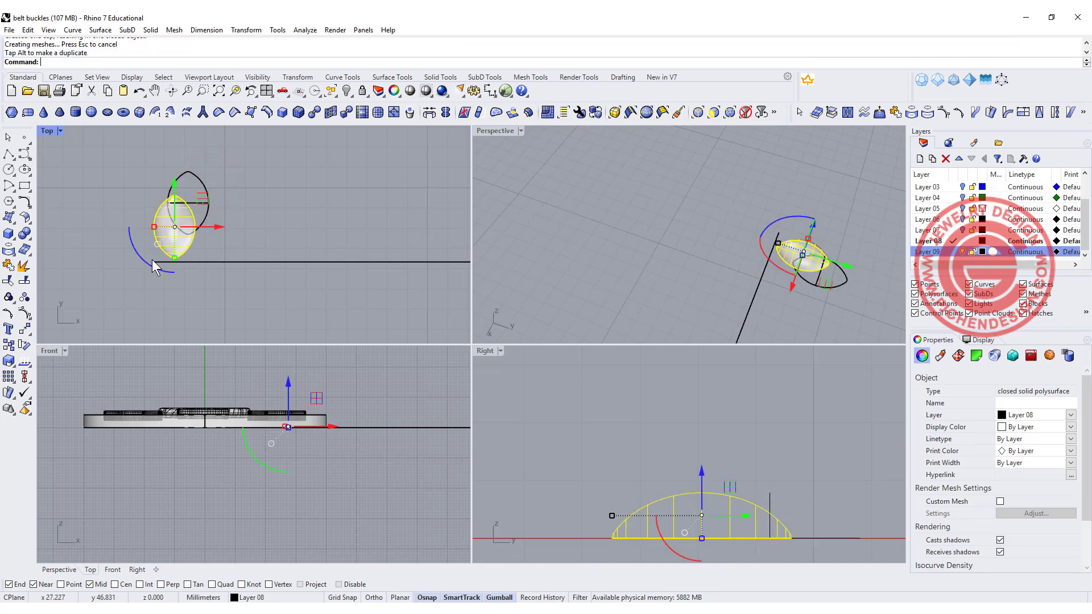
click(142, 259)
click(93, 223)
click(166, 239)
drag(142, 258, 92, 225)
drag(216, 226, 225, 235)
click(198, 295)
click(189, 247)
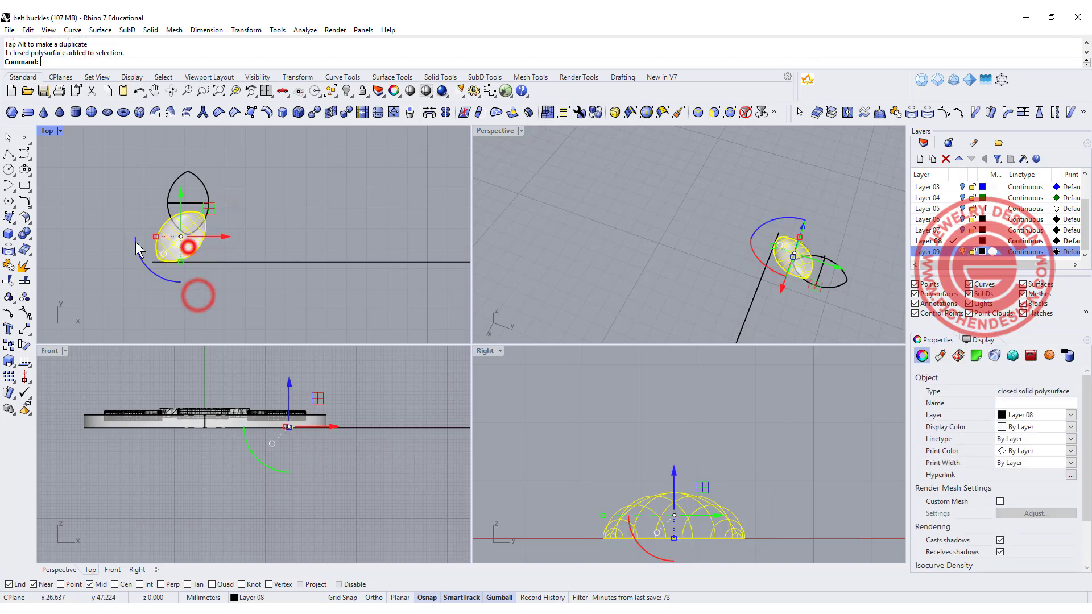
click(24, 330)
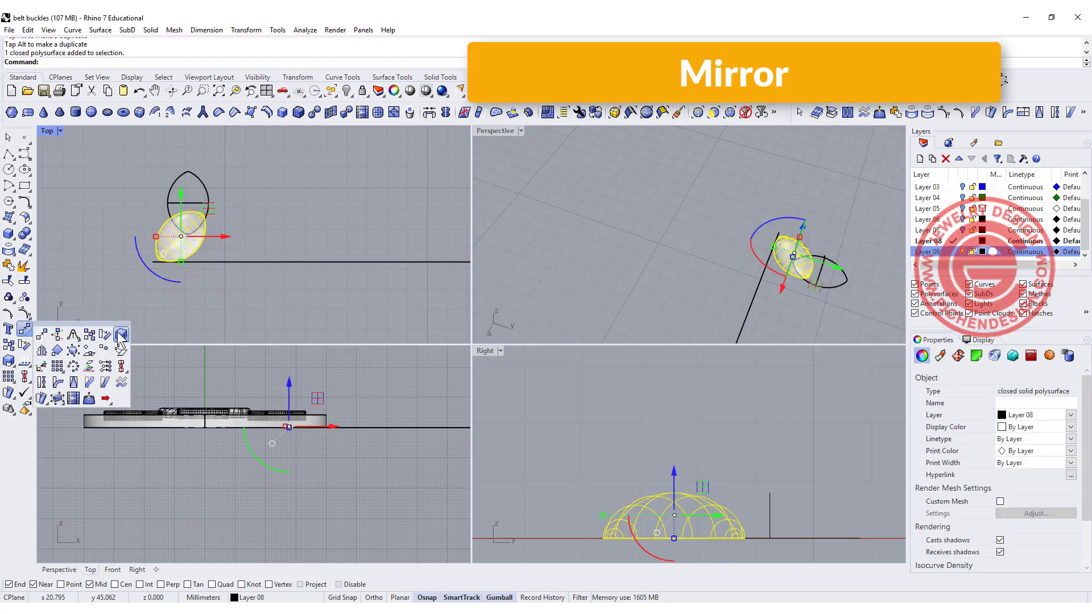
- Mirror the tilted leaf across the horizontal long line as a trial copy
click(42, 350)
click(239, 262)
click(122, 264)
click(279, 307)
scroll(189, 278, up, 5)
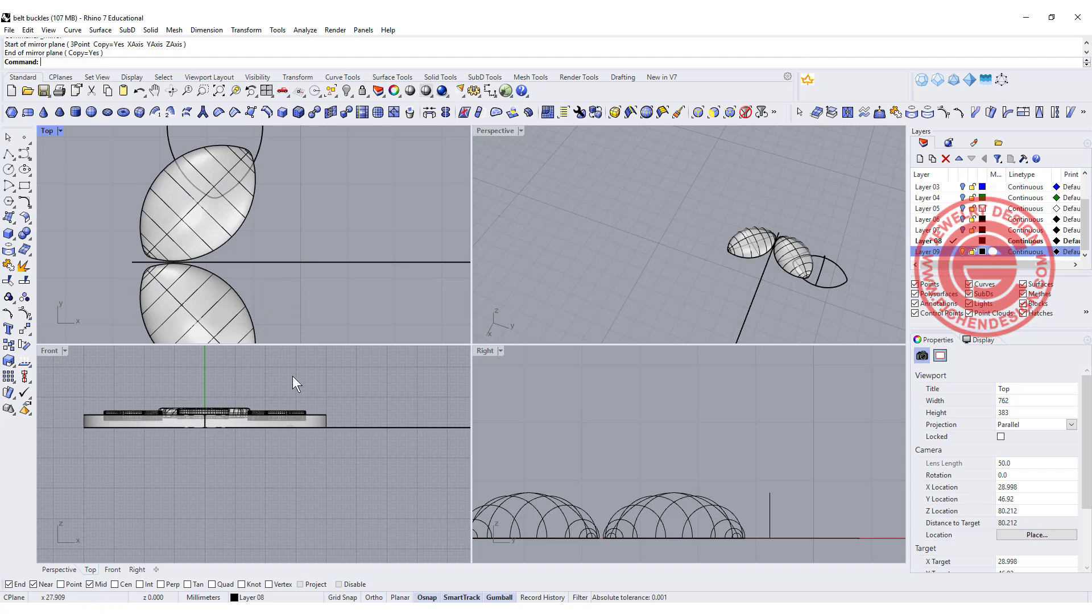
scroll(323, 429, up, 2)
scroll(226, 300, down, 3)
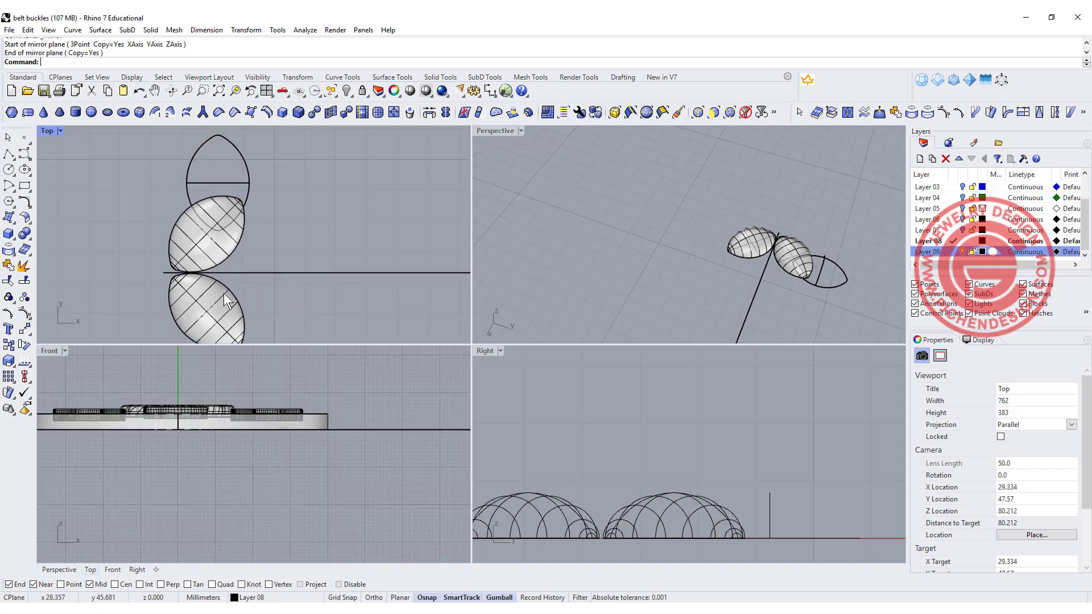
- In a maximized Top view, delete the trial copy and move the leaf down toward the line
double_click(46, 132)
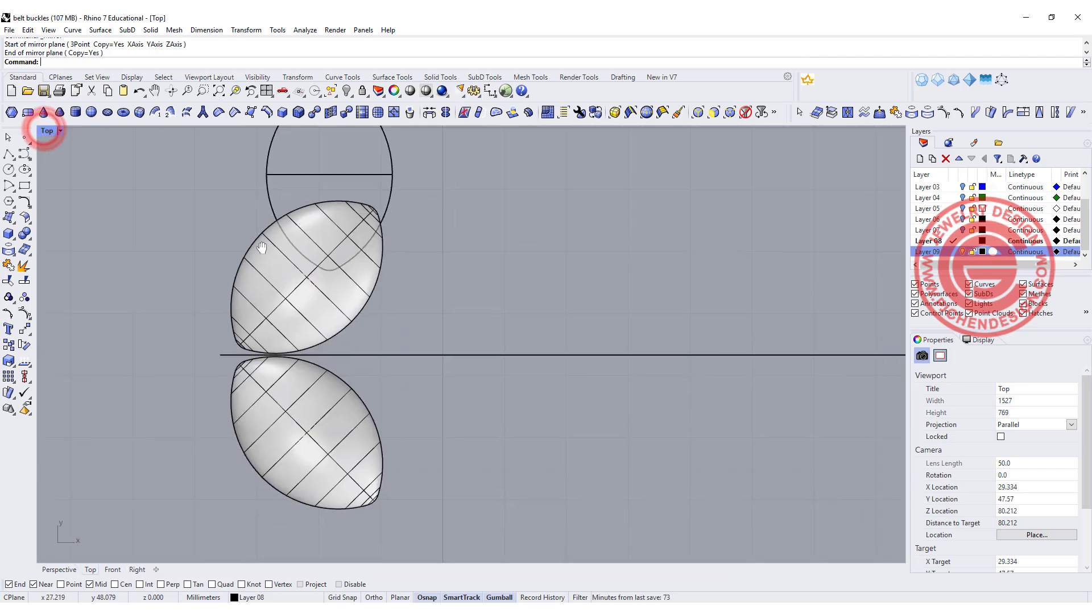
click(262, 411)
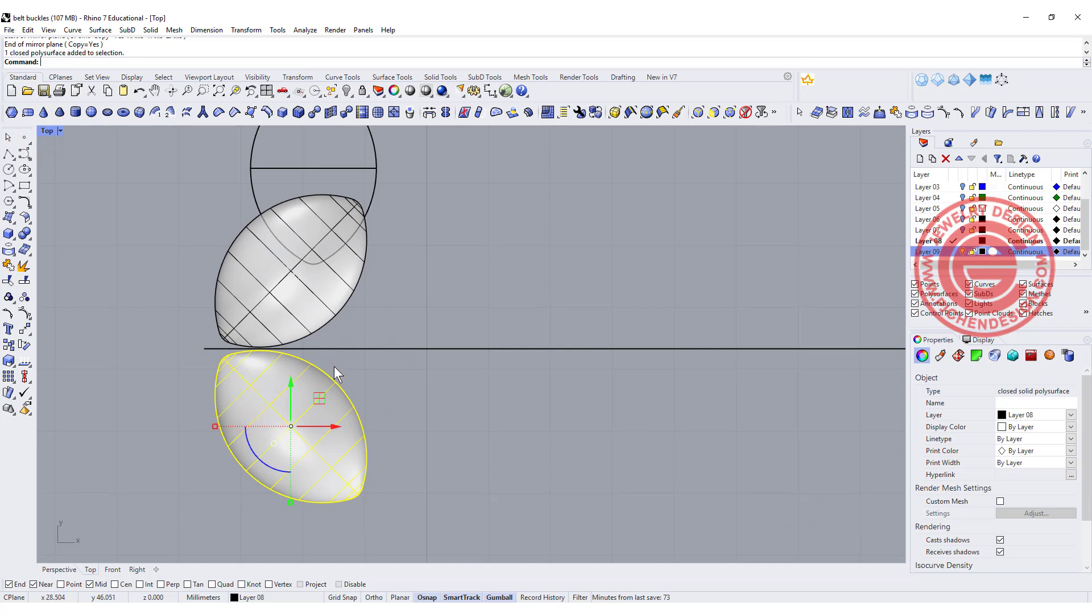
key(Delete)
click(276, 308)
drag(288, 226, 288, 242)
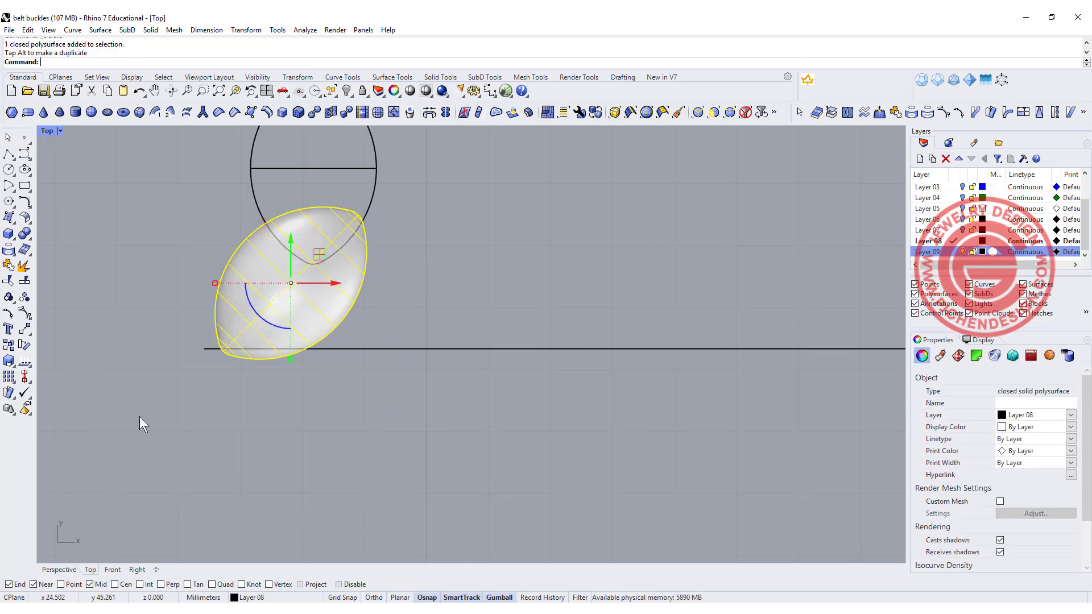
- Mirror the leaf again across the long line with Record History turned on
click(25, 330)
click(42, 351)
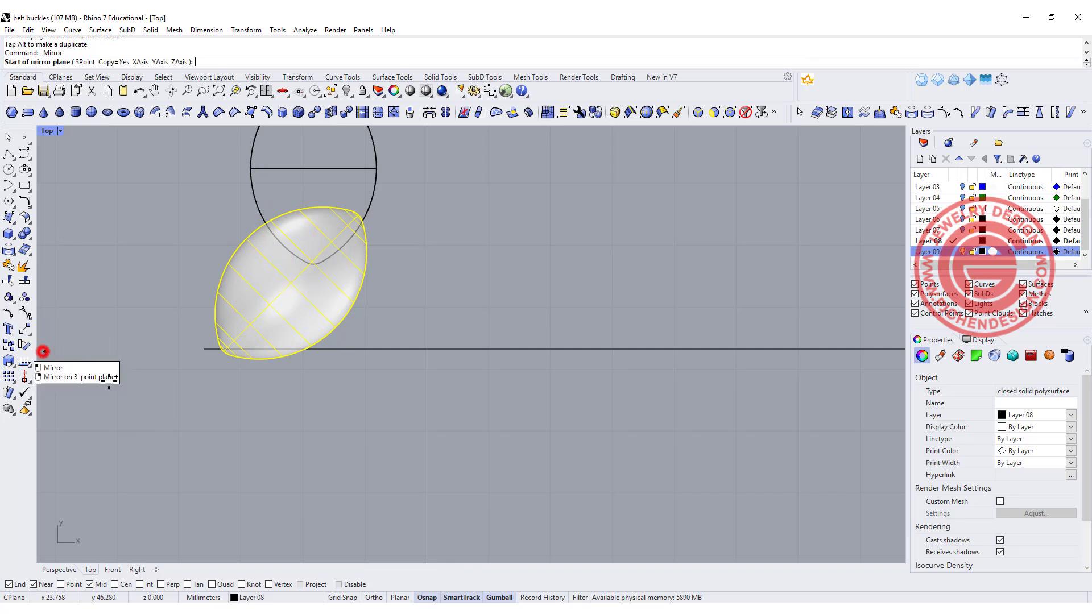
click(541, 597)
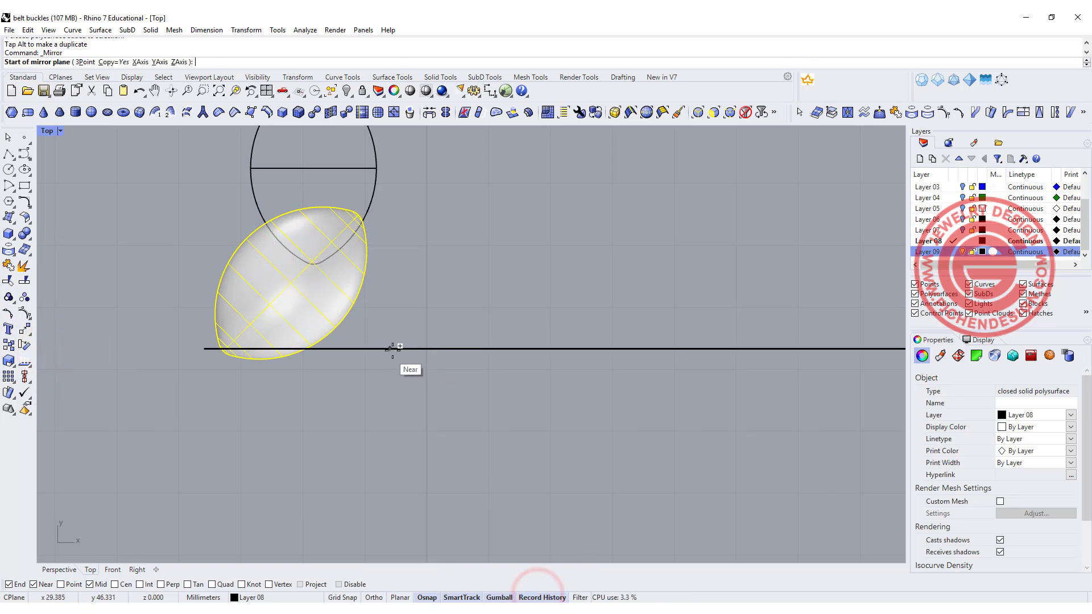
click(393, 348)
click(504, 368)
click(466, 434)
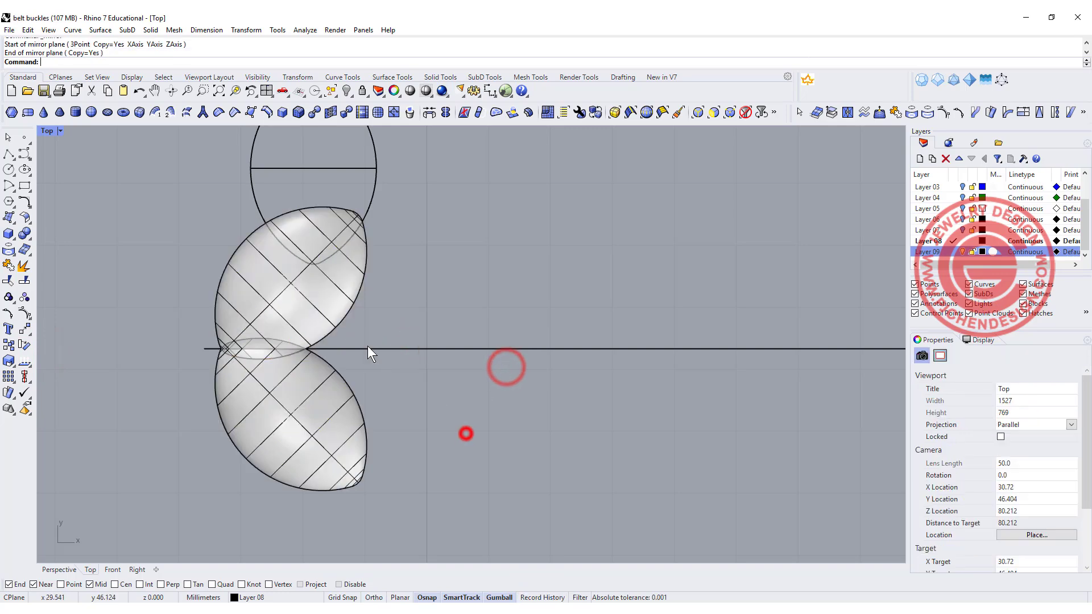
- Nudge the upper leaf so its linked mirror follows, then select both leaves
click(330, 313)
drag(291, 239, 291, 243)
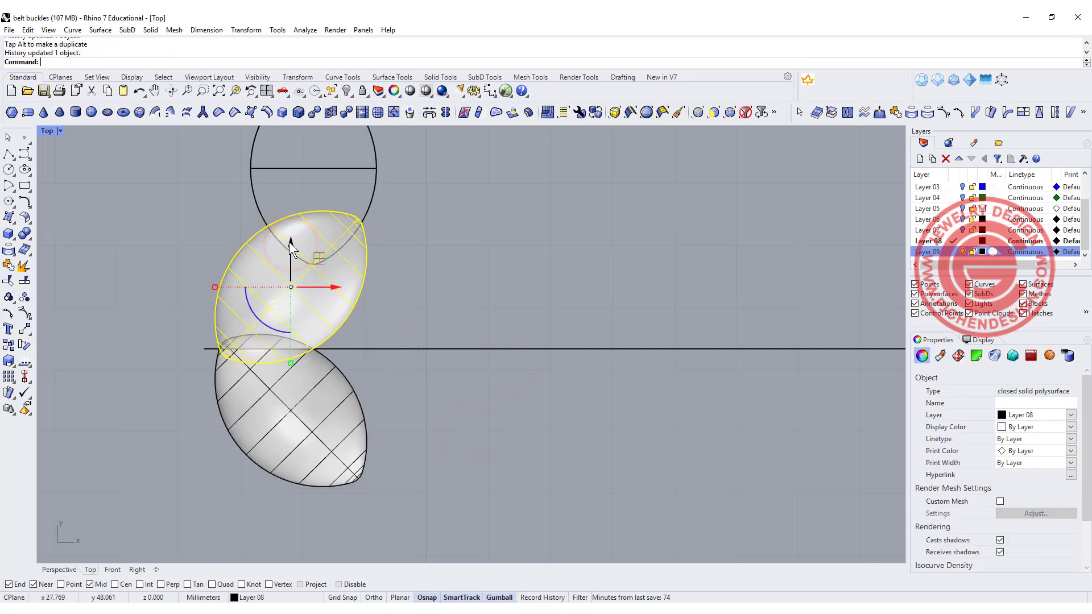
click(449, 312)
scroll(441, 311, down, 6)
right_drag(404, 328, 330, 323)
scroll(325, 312, up, 2)
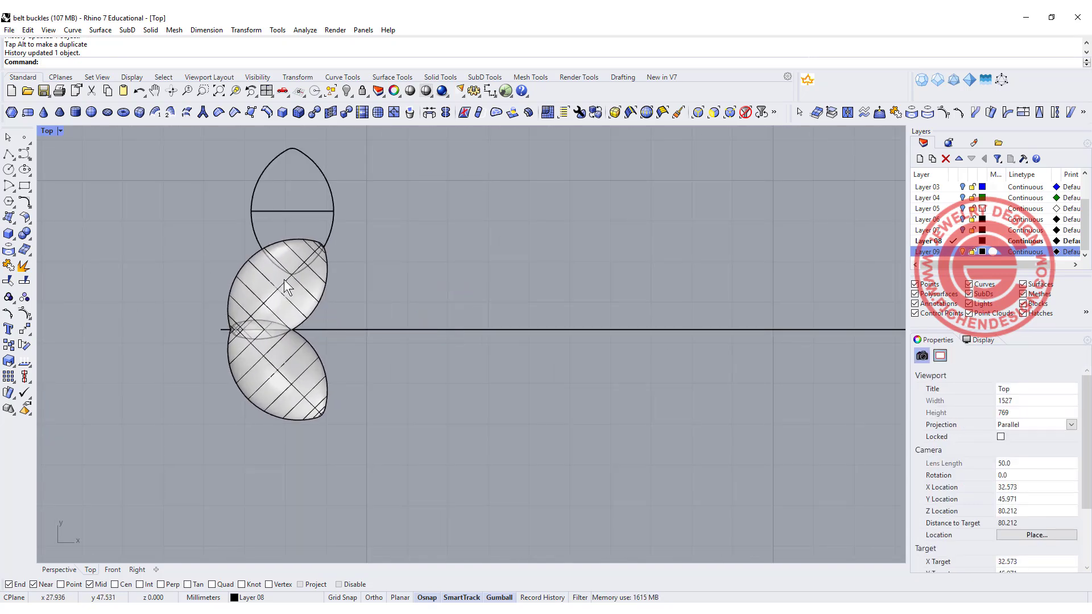
click(275, 365)
shift+click(292, 297)
scroll(339, 300, down, 3)
right_drag(339, 301, 195, 272)
scroll(240, 288, down, 1)
scroll(252, 283, down, 2)
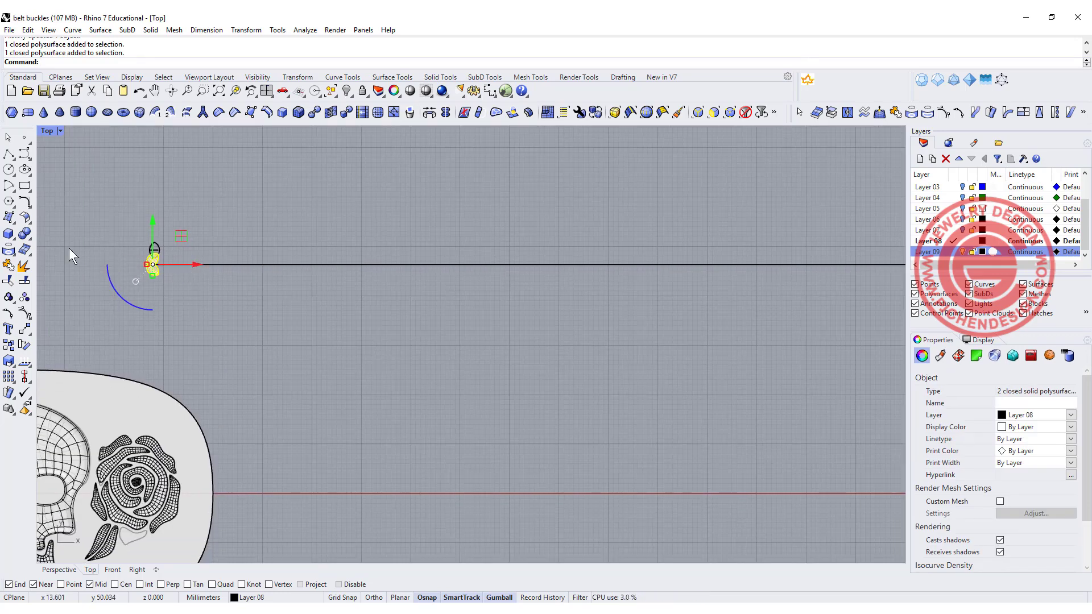
- Start a linear array of the leaf pair, then cancel it and clear the selection
click(13, 379)
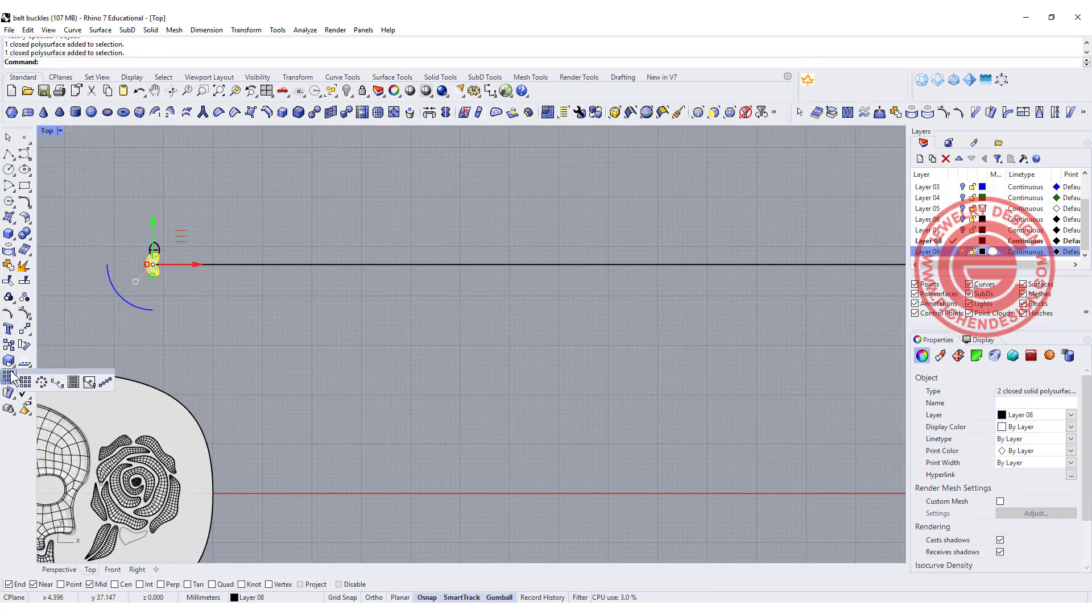
click(106, 384)
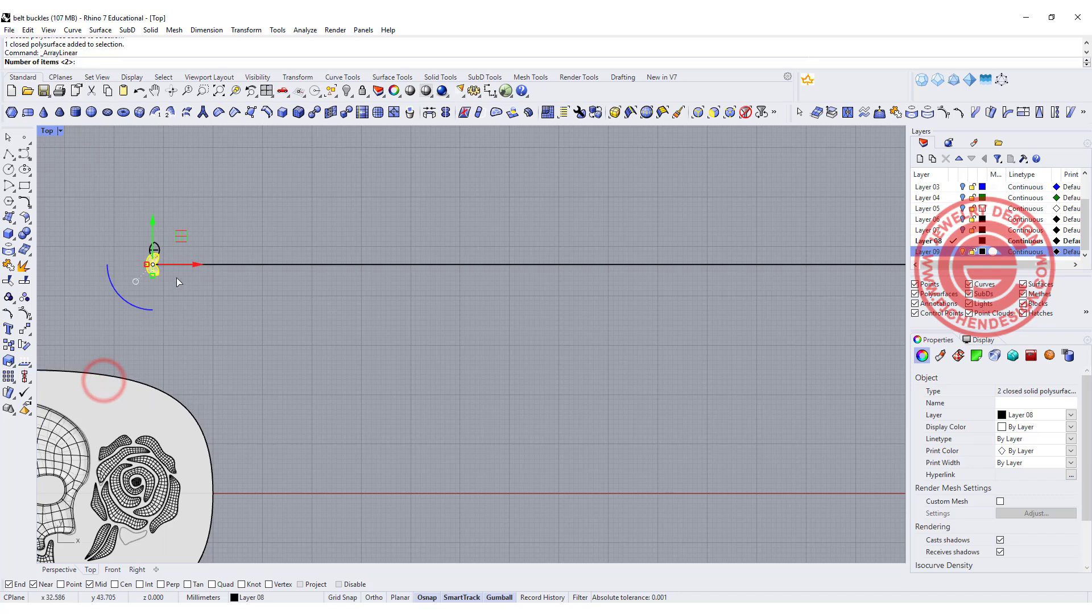
scroll(286, 296, down, 3)
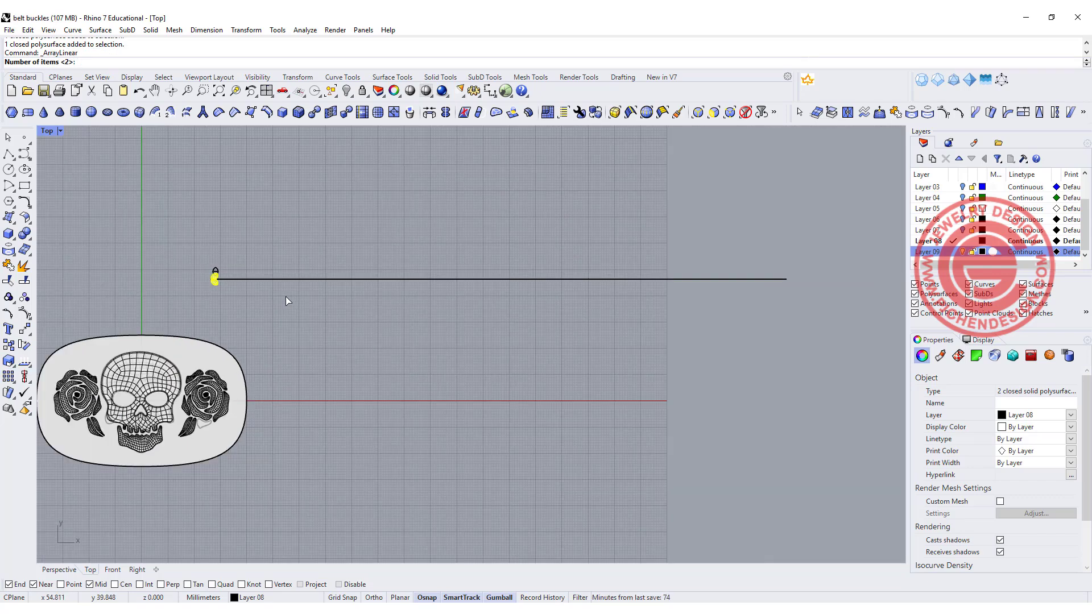
scroll(205, 270, up, 8)
click(185, 271)
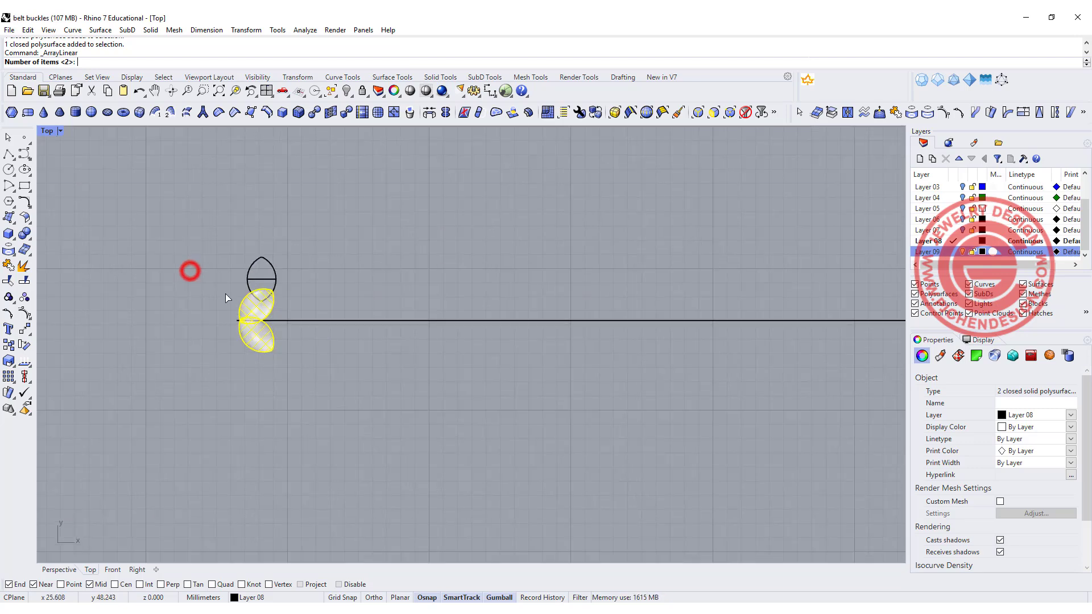
- Select both leaves of the pair, shrink them, and move them along the line
click(258, 308)
shift+click(253, 341)
scroll(235, 344, down, 10)
right_drag(232, 346, 252, 305)
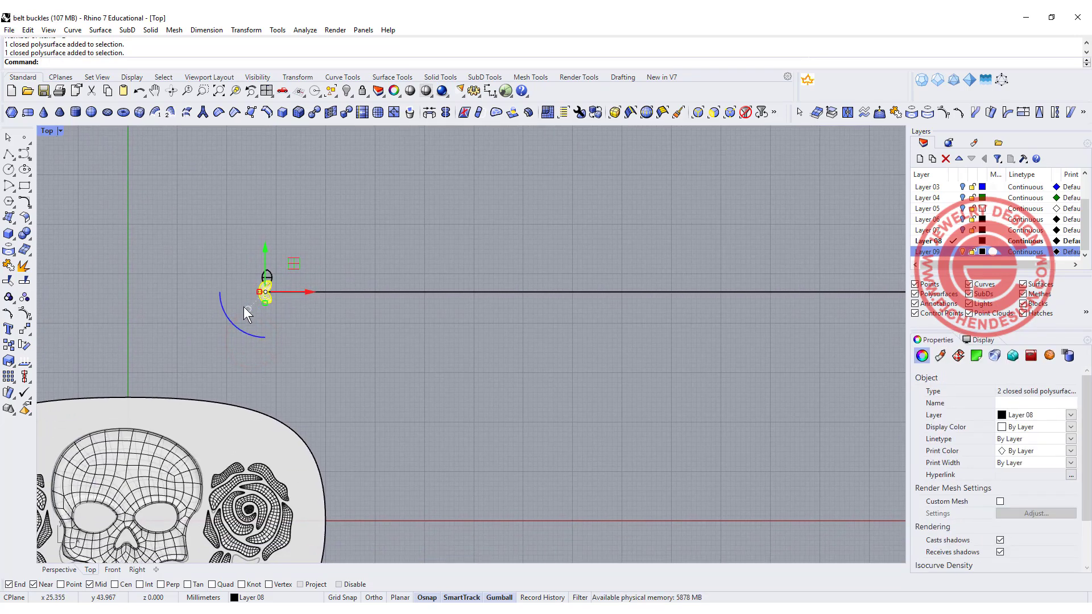
scroll(253, 307, up, 3)
drag(266, 307, 305, 307)
click(535, 338)
scroll(284, 276, up, 3)
drag(303, 310, 304, 310)
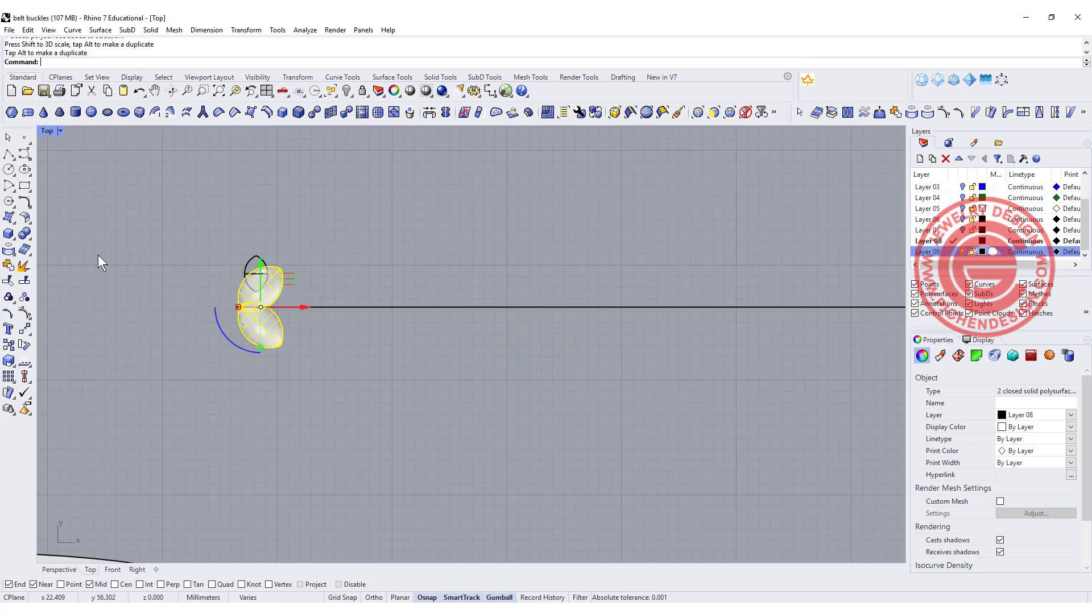
- Try a 40-copy linear array of the leaf pair, then cancel it
click(8, 375)
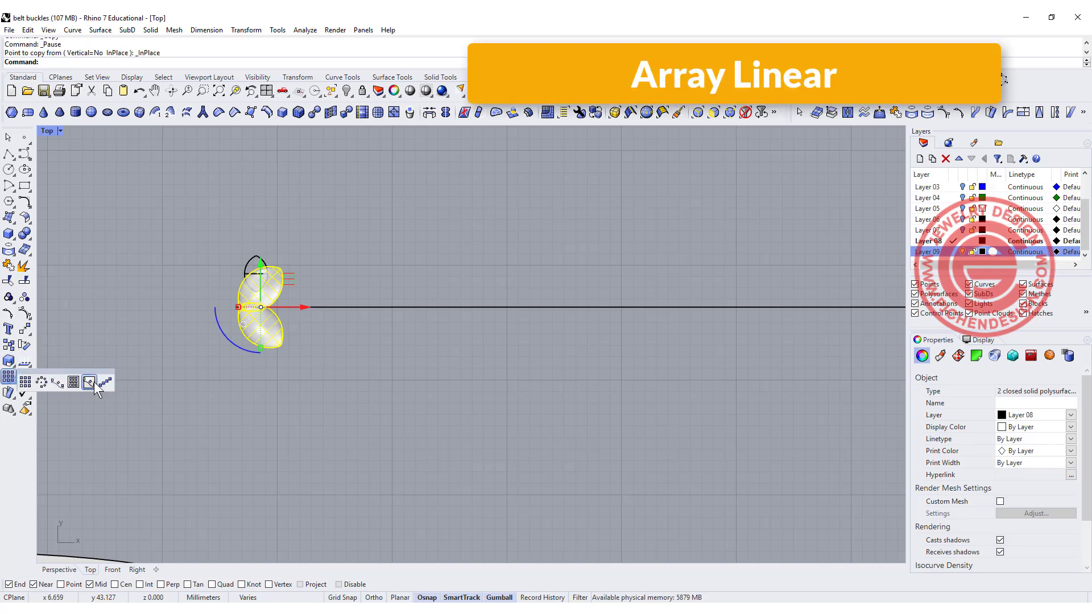
click(105, 384)
scroll(347, 311, down, 5)
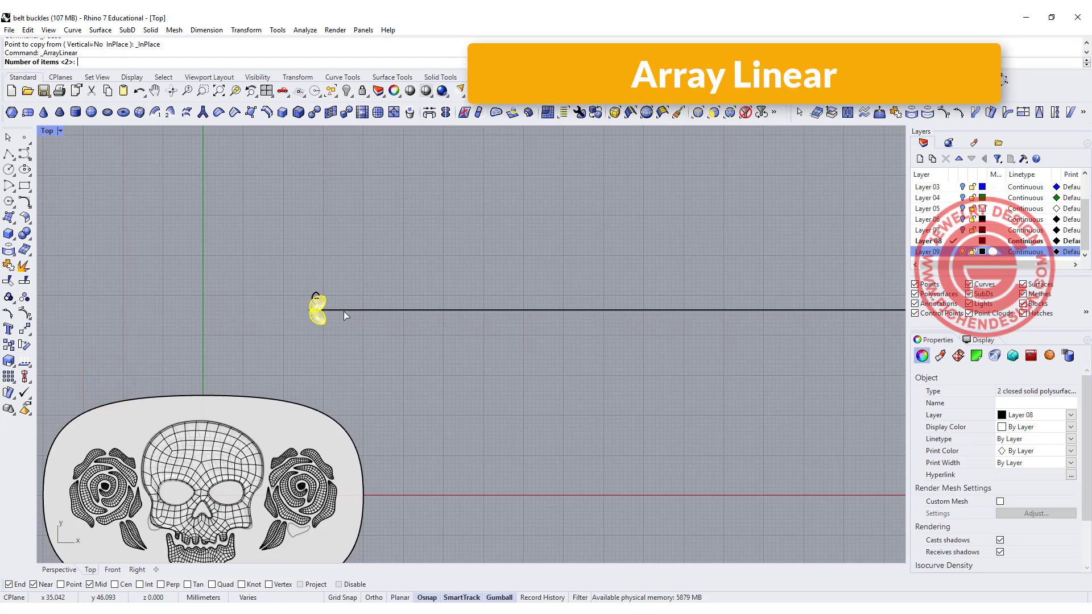
scroll(343, 311, down, 6)
right_drag(340, 313, 306, 320)
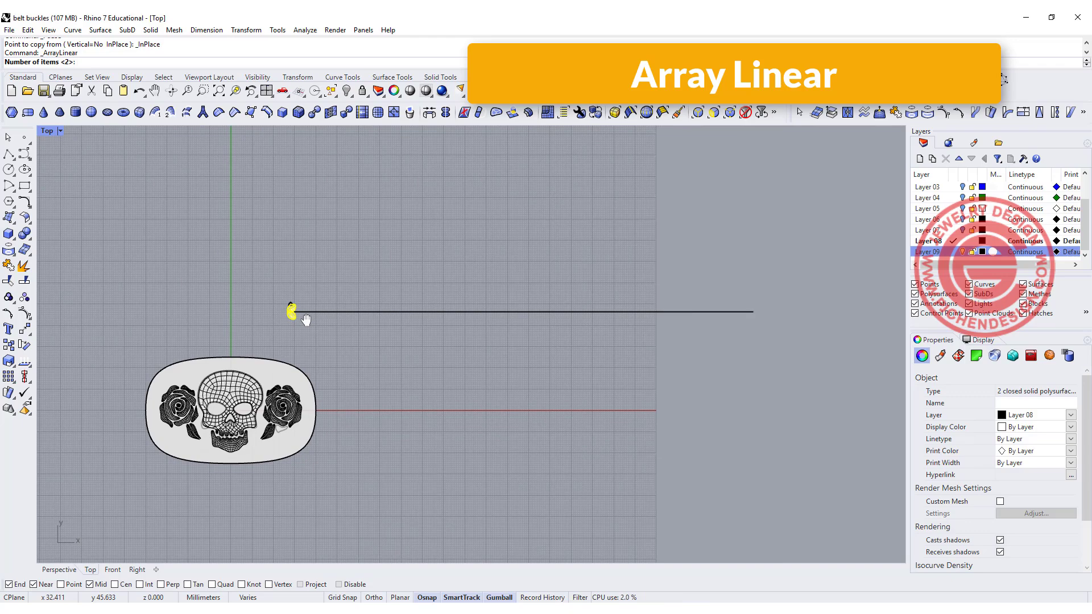
text(4)
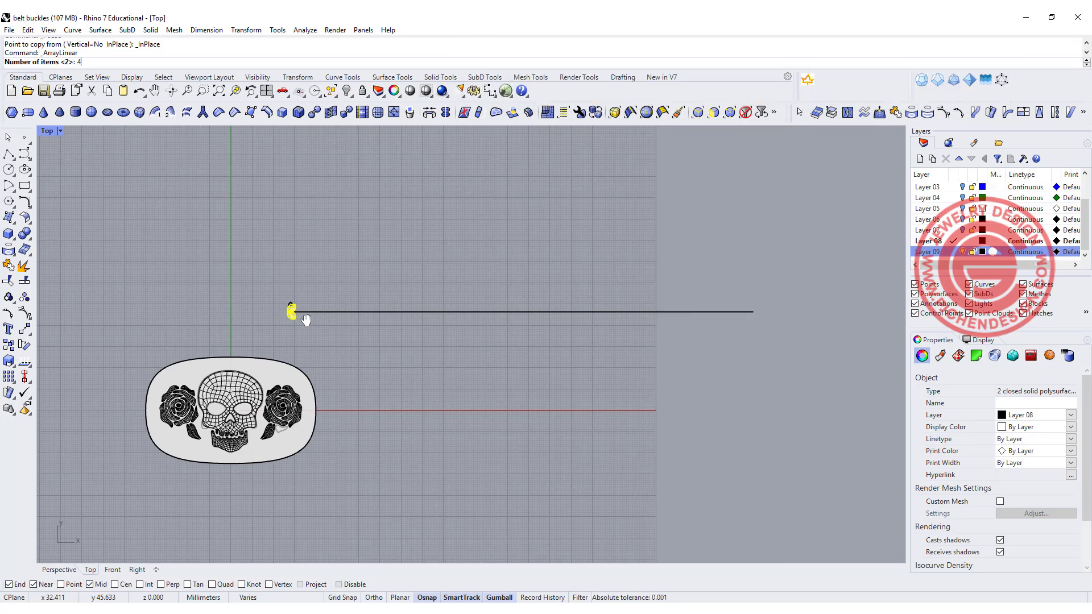
text(0)
key(Return)
scroll(299, 313, up, 2)
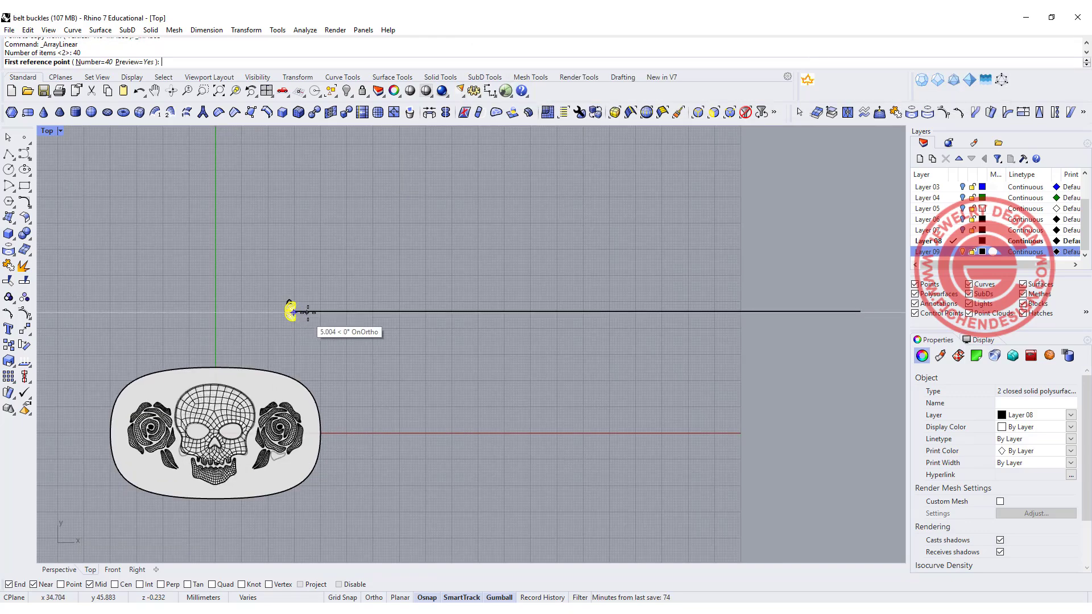
click(307, 311)
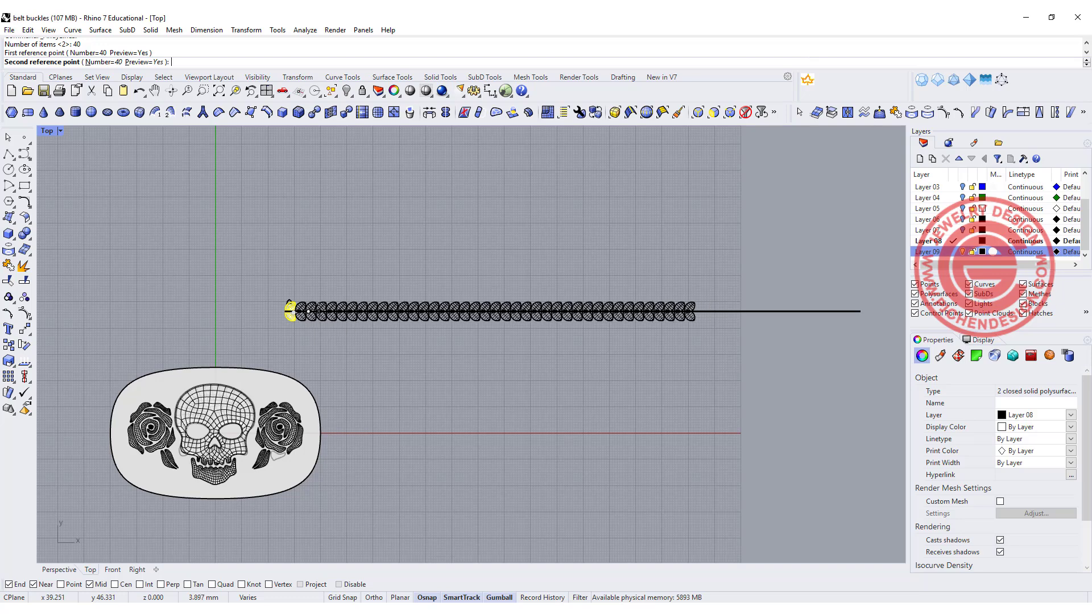
key(Escape)
- Array the leaf pair 70 times along the line between two reference points
key(Return)
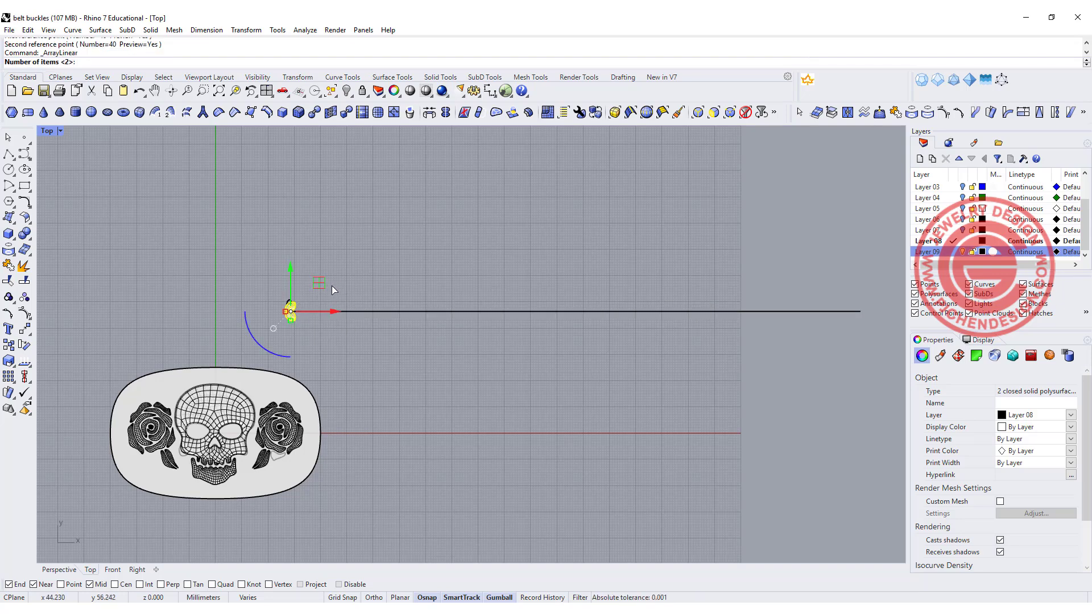
text(70)
key(Return)
click(300, 312)
scroll(310, 312, up, 5)
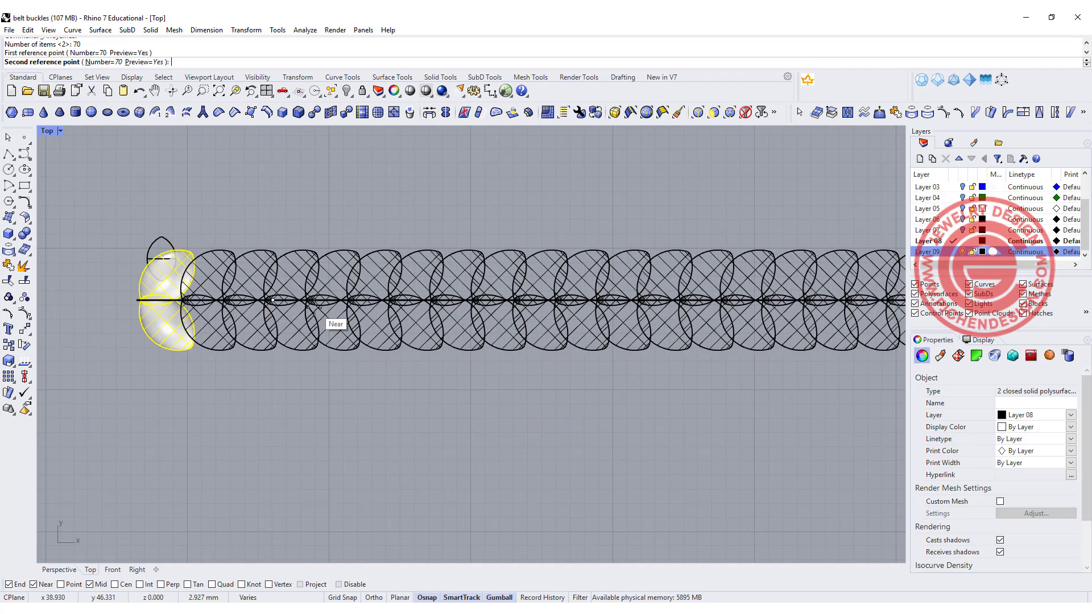
click(312, 306)
- Clear the selection and pan along the leaf strip toward its right end
scroll(410, 358, down, 5)
click(642, 411)
scroll(647, 408, up, 3)
right_drag(723, 376, 546, 346)
scroll(541, 348, down, 6)
right_drag(659, 340, 592, 334)
scroll(592, 333, up, 10)
scroll(660, 303, up, 3)
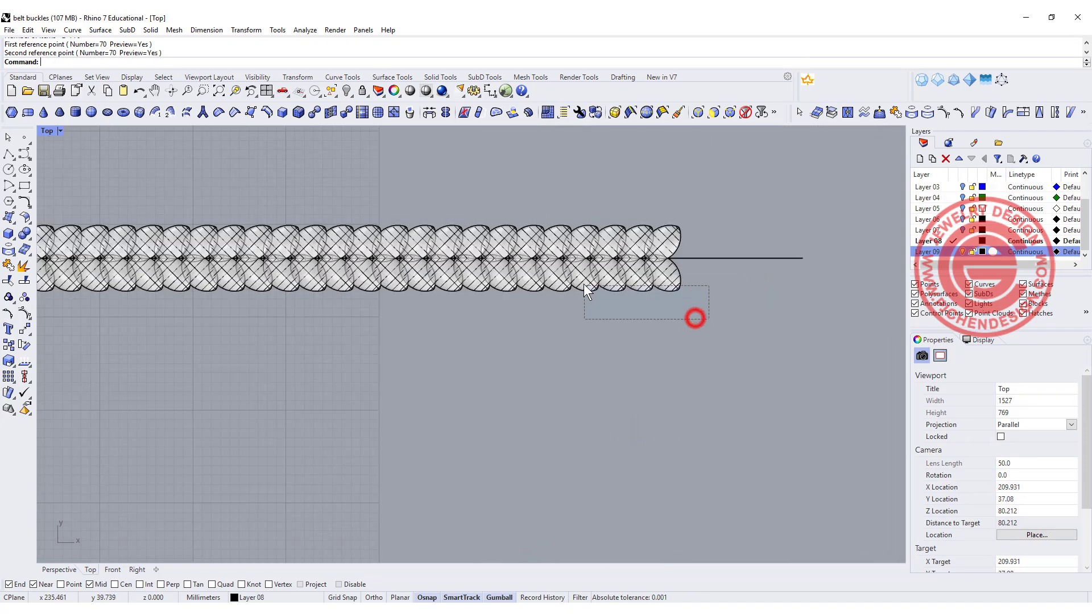
- Move the last ten leaf pairs right so the chain reaches the line's end
drag(708, 317, 585, 289)
drag(512, 180, 757, 321)
drag(652, 261, 793, 283)
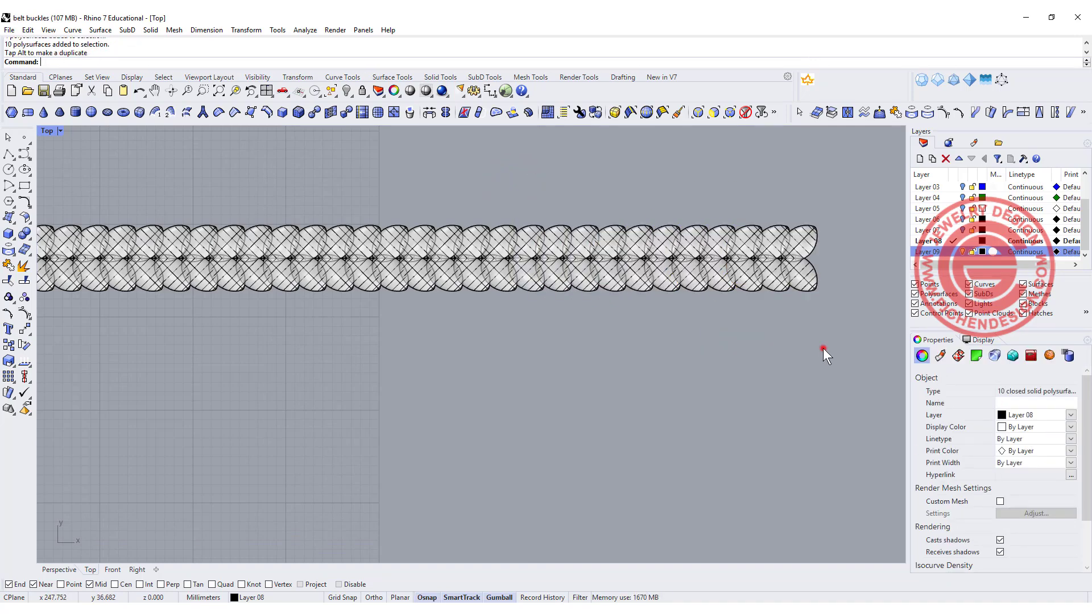
click(824, 347)
scroll(367, 290, down, 5)
scroll(321, 310, up, 3)
scroll(332, 305, up, 5)
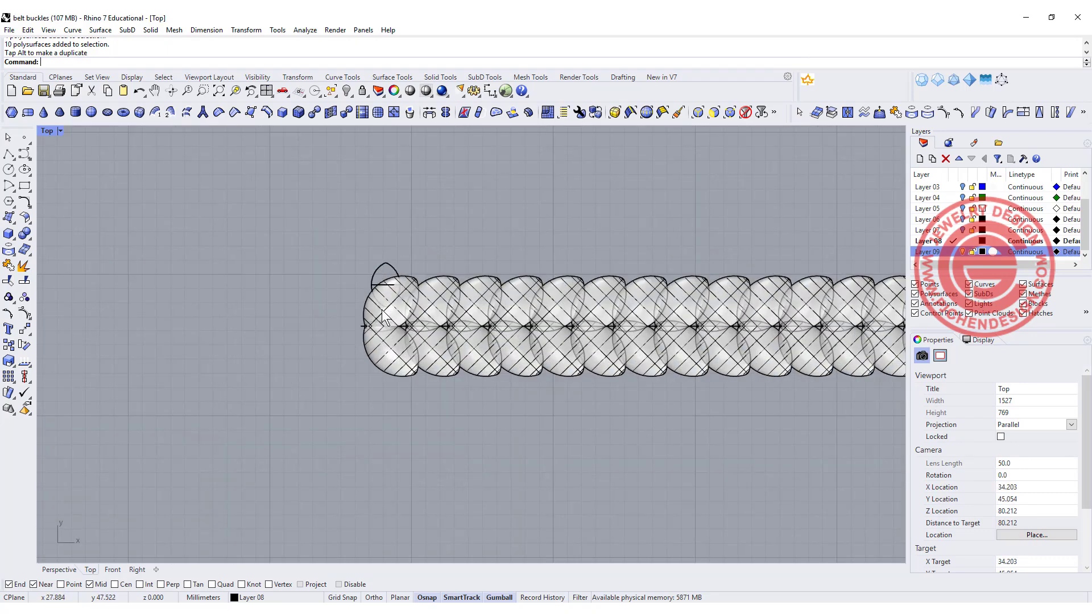
scroll(383, 310, down, 8)
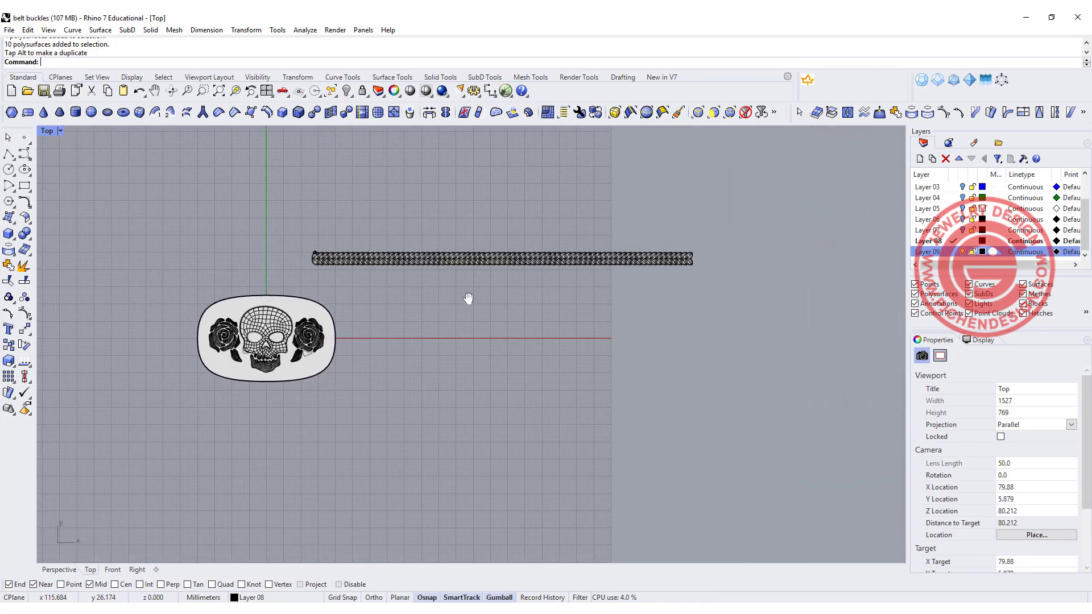
- Raise the straight centre line to the chain's top edge and pan back to the buckle
drag(534, 268, 700, 274)
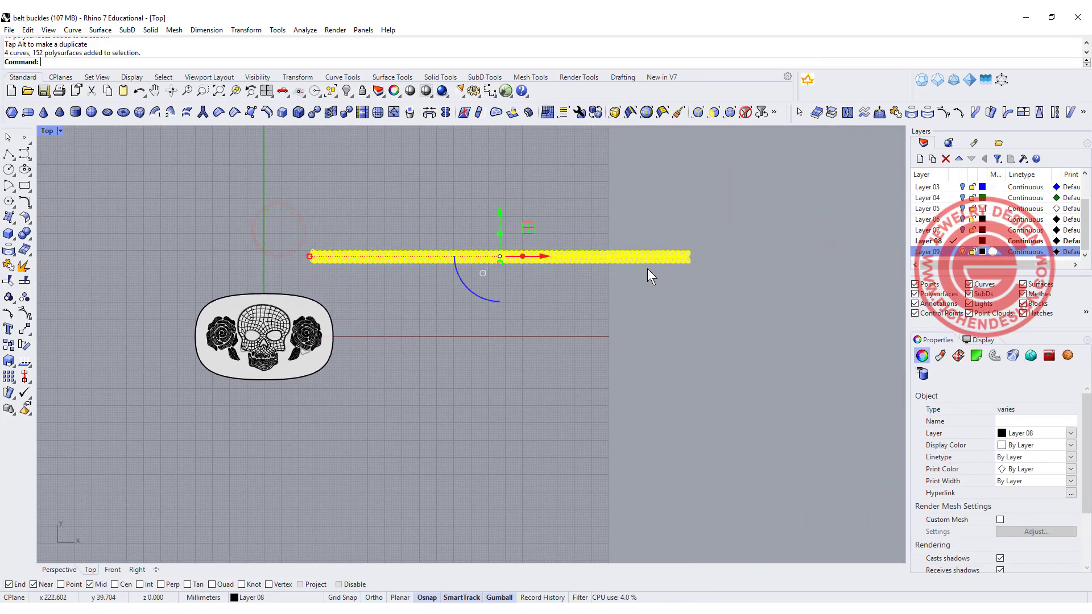
scroll(653, 265, up, 5)
click(674, 236)
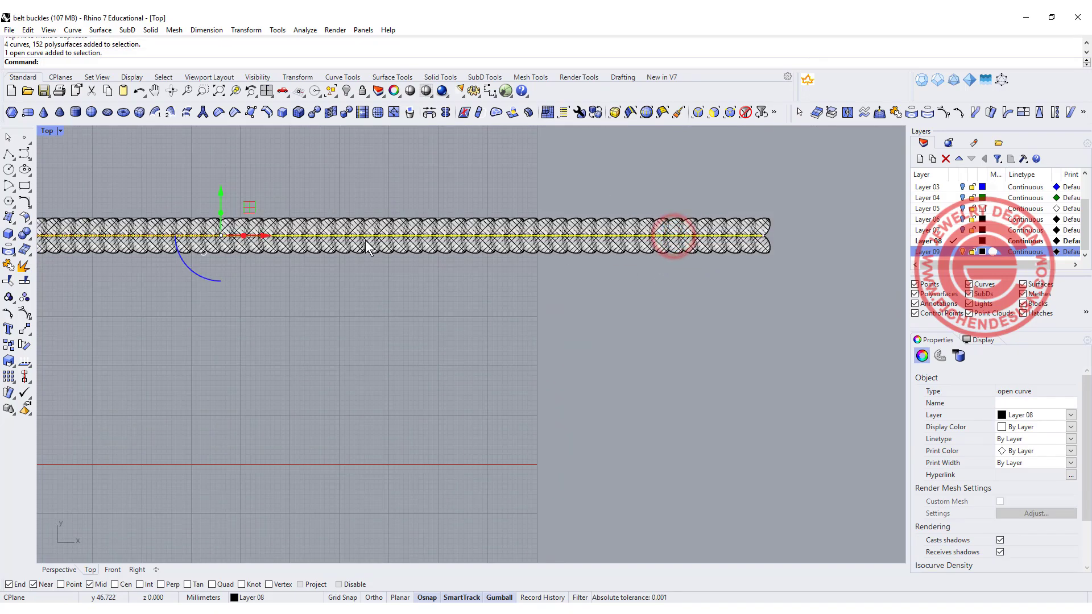
scroll(363, 244, down, 3)
drag(316, 163, 327, 149)
scroll(273, 280, down, 6)
right_drag(118, 263, 300, 244)
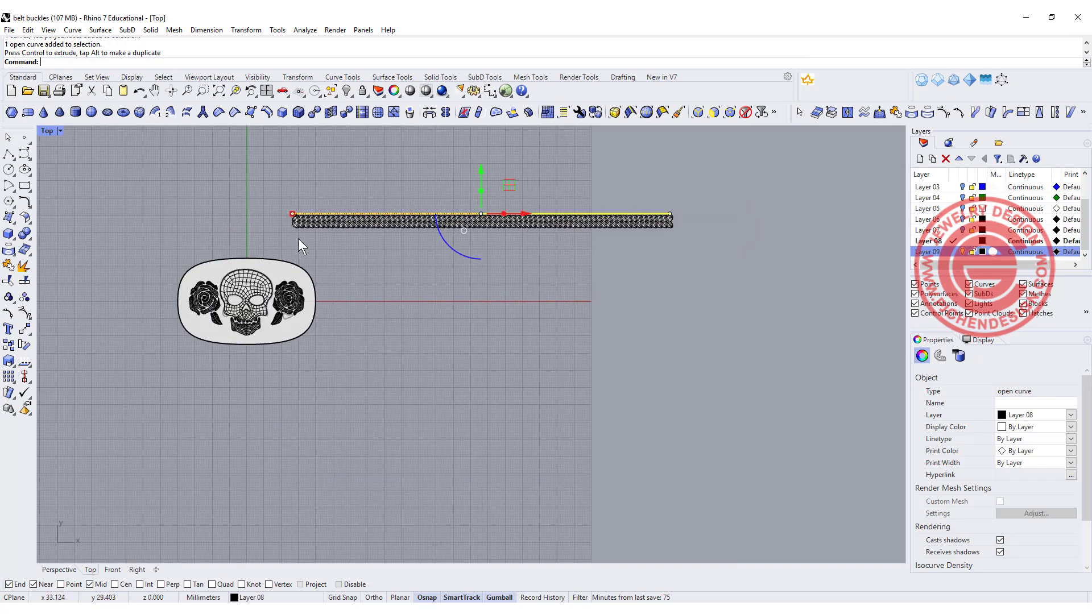
scroll(298, 238, up, 4)
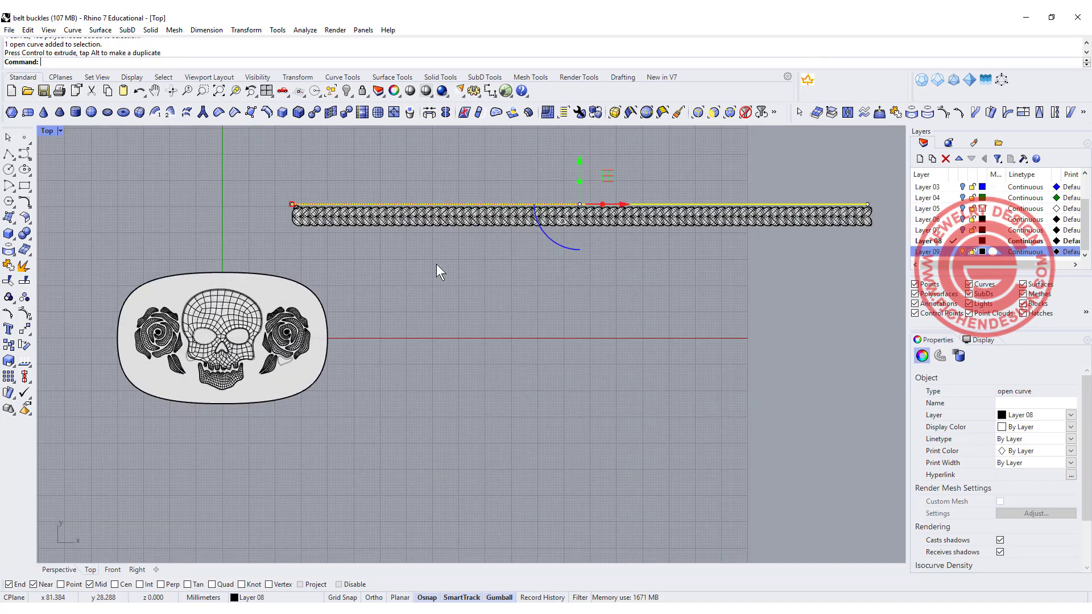
scroll(435, 264, down, 2)
right_drag(436, 267, 425, 258)
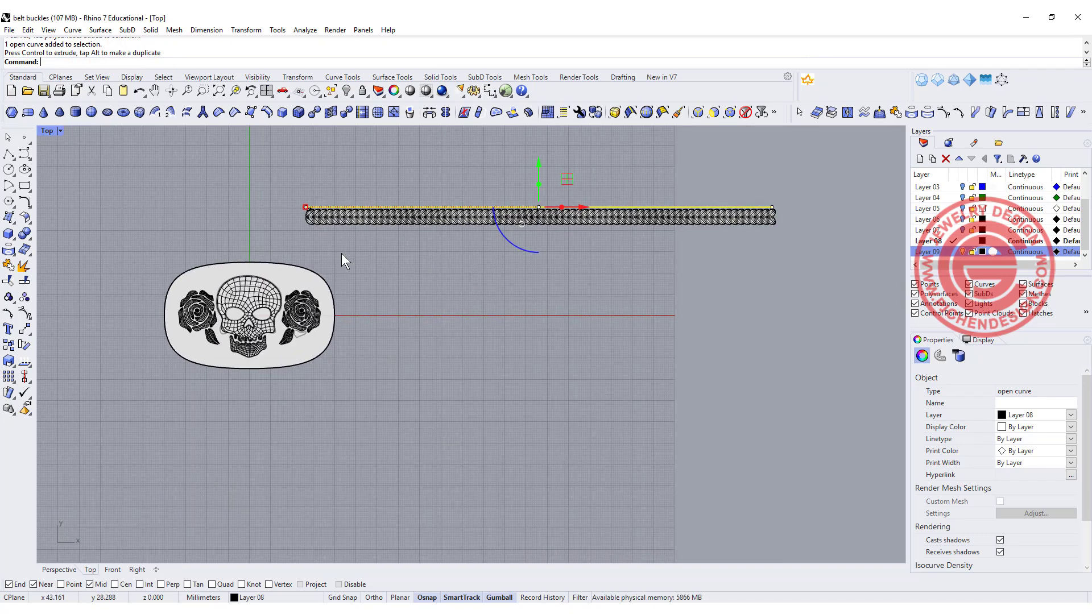
- Flow the leaf chain from the base line onto the buckle outline, then undo it
click(334, 181)
click(278, 29)
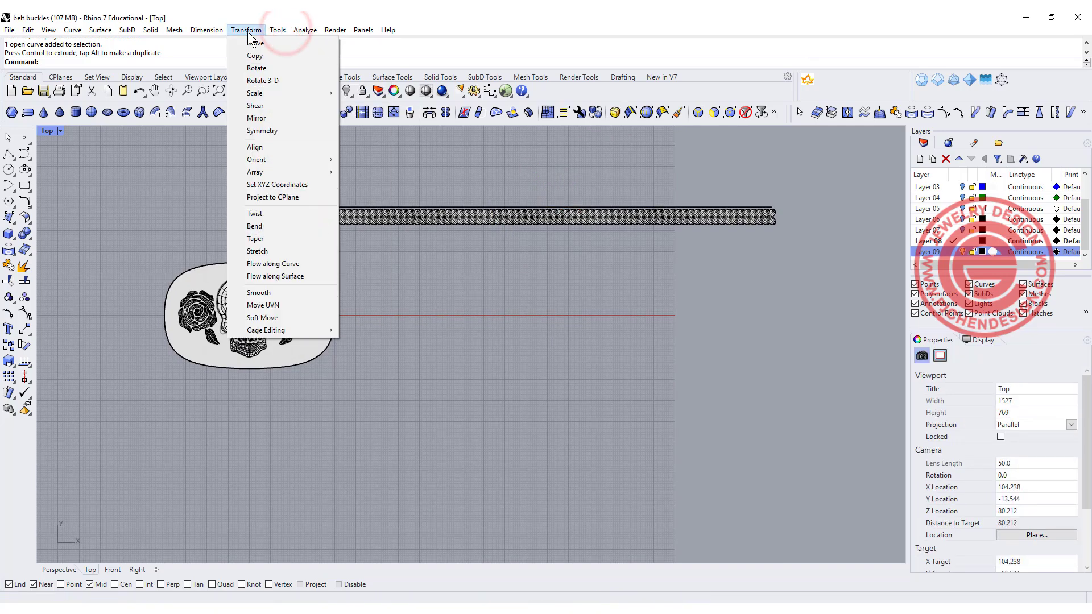
click(271, 264)
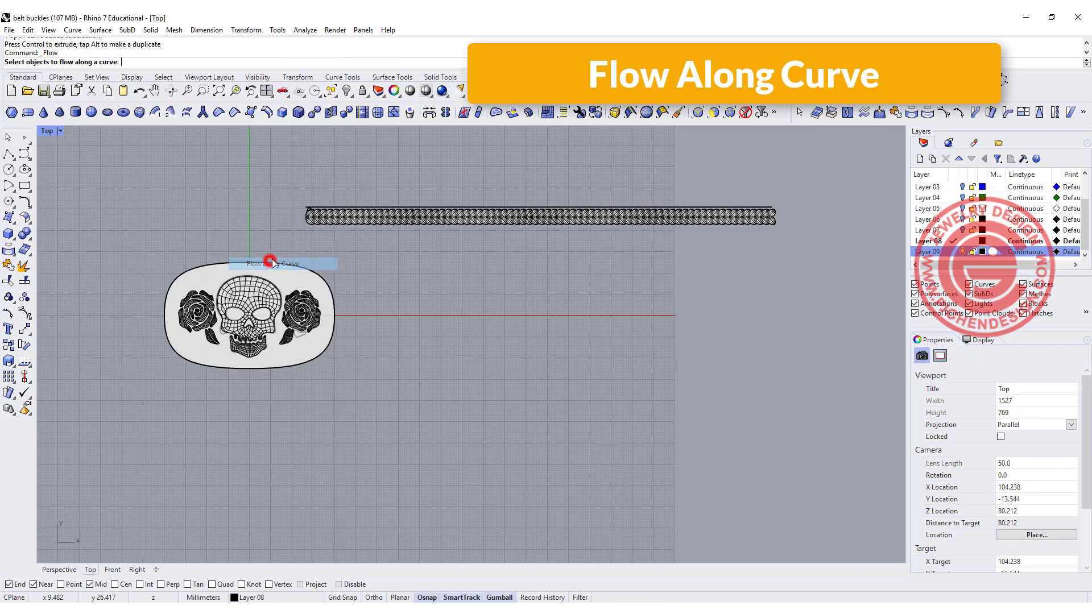
drag(508, 233, 310, 217)
scroll(298, 198, up, 5)
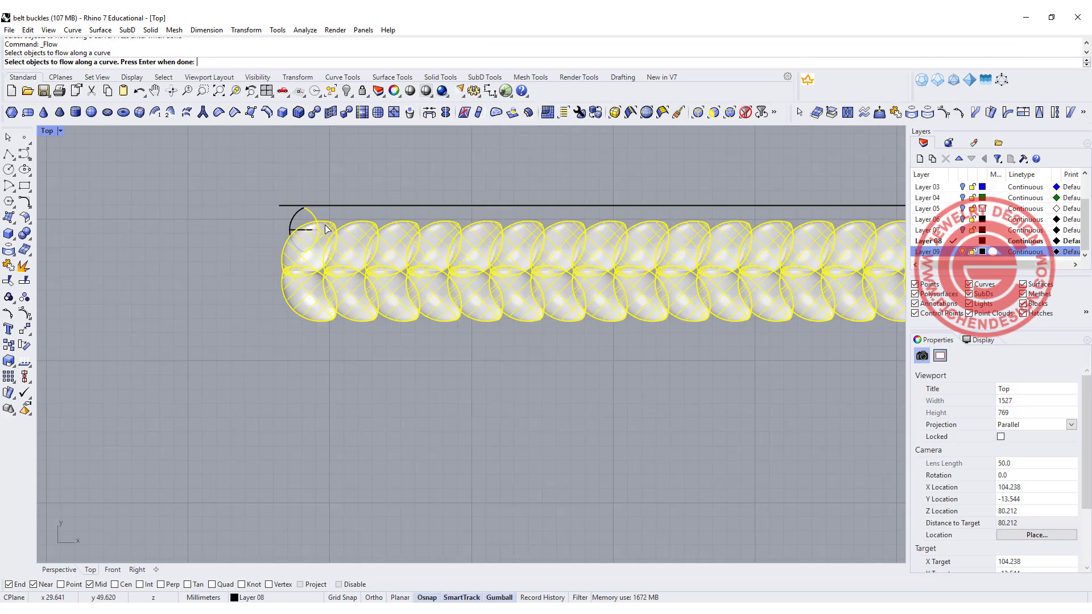
click(294, 198)
scroll(314, 183, down, 3)
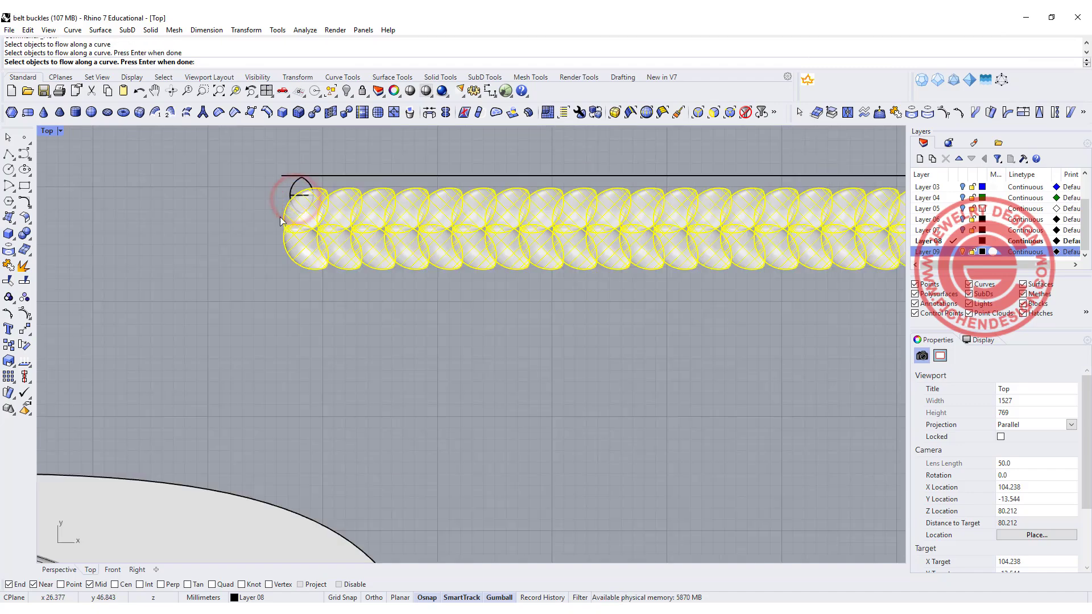
key(Return)
click(285, 176)
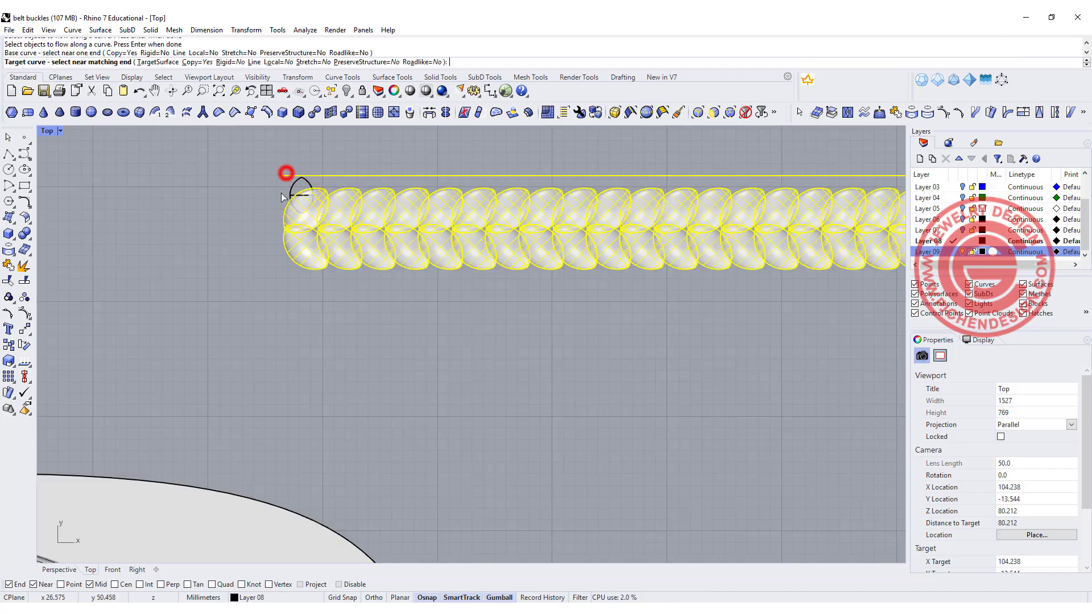
scroll(309, 380, down, 5)
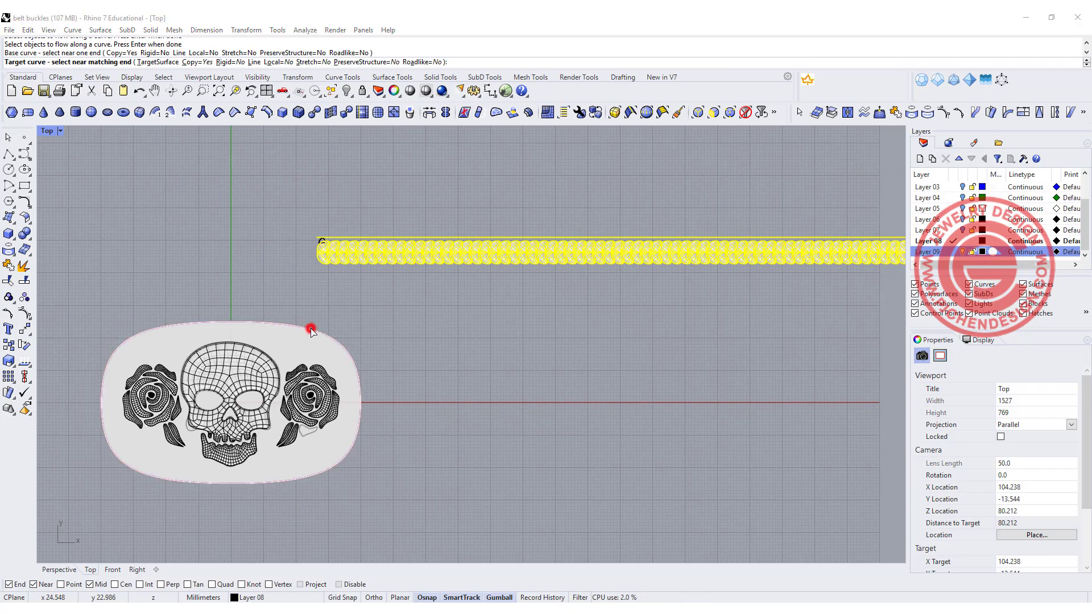
click(310, 329)
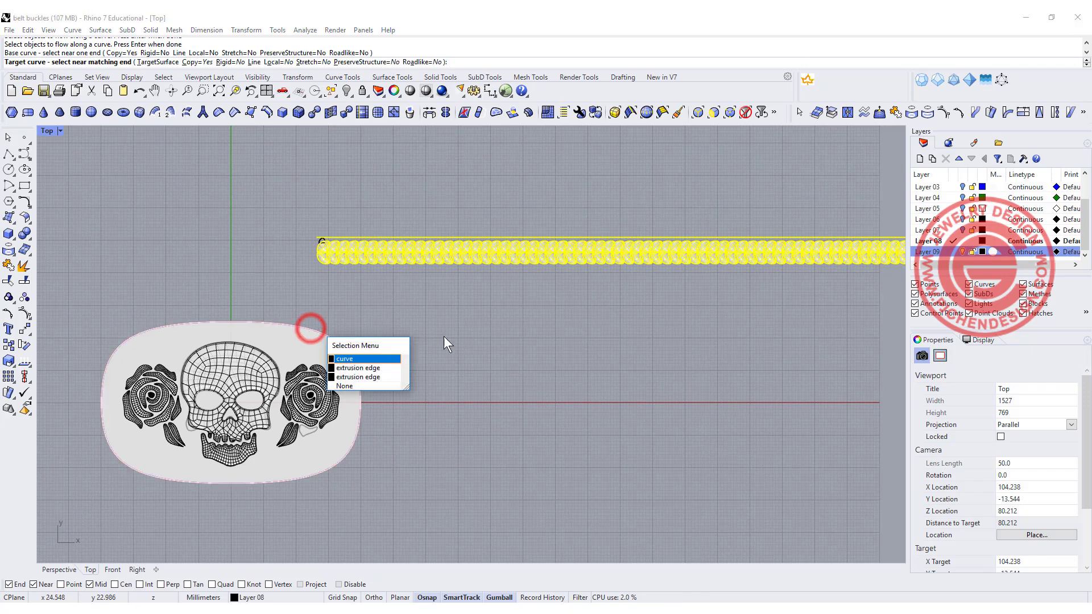
click(375, 359)
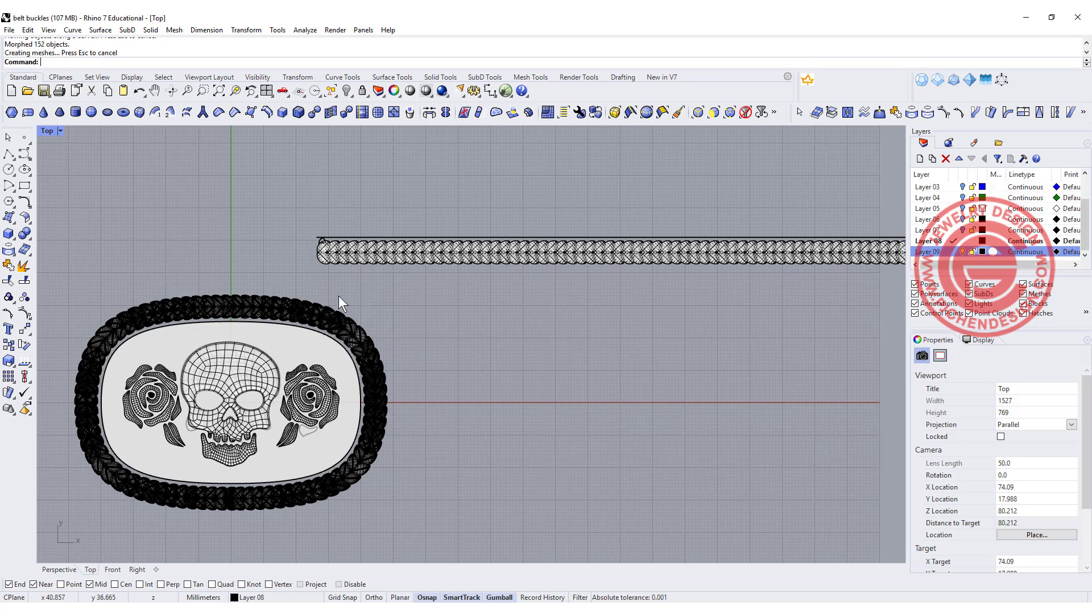
key(ctrl+z)
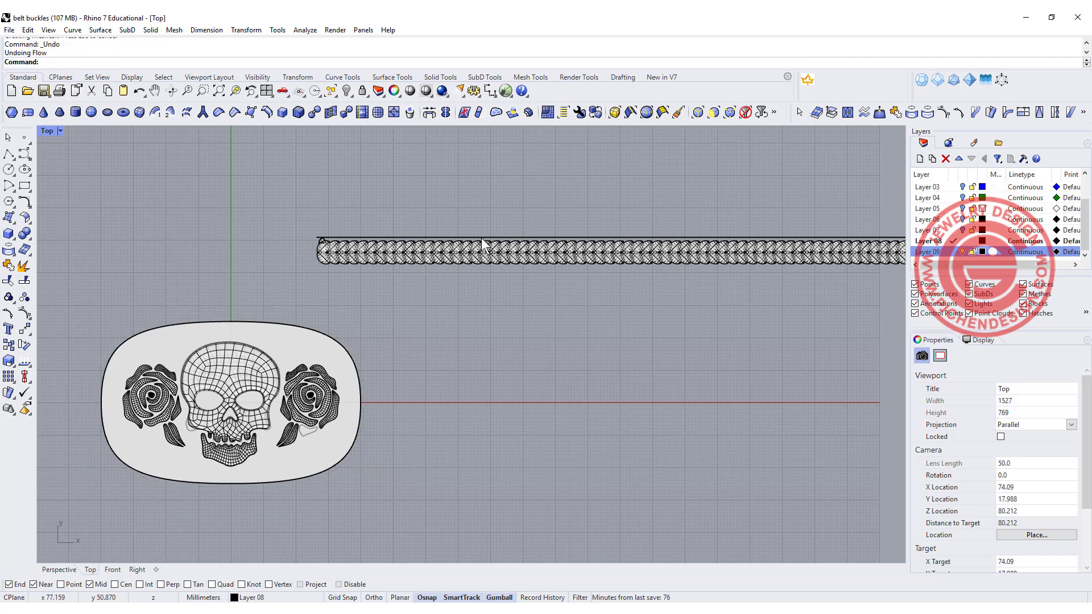
- Move the base line down below the chain and select the entire leaf chain
click(483, 237)
drag(673, 193, 674, 220)
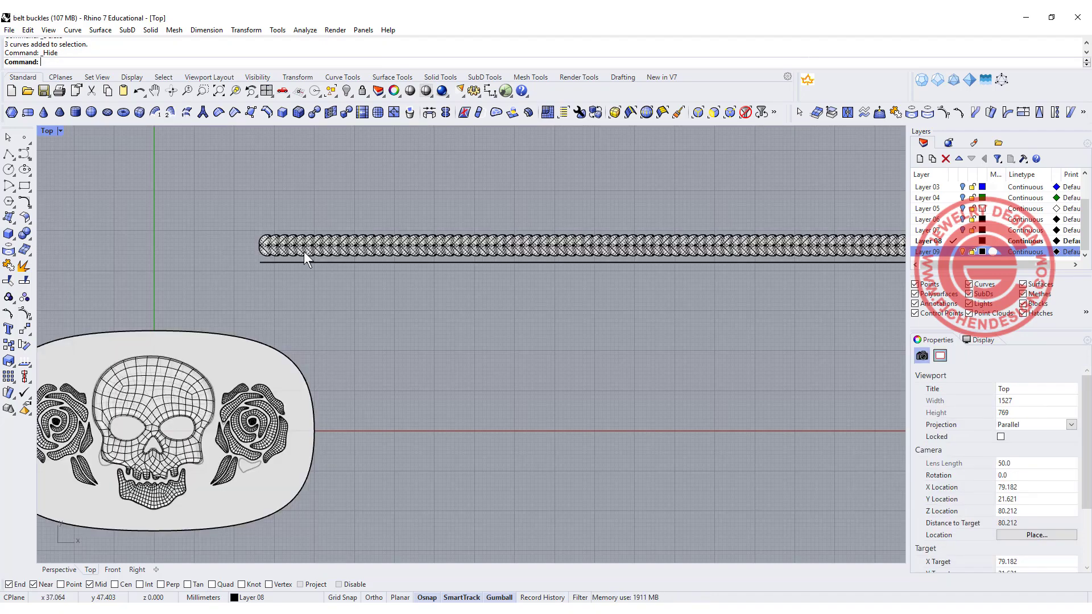
click(319, 237)
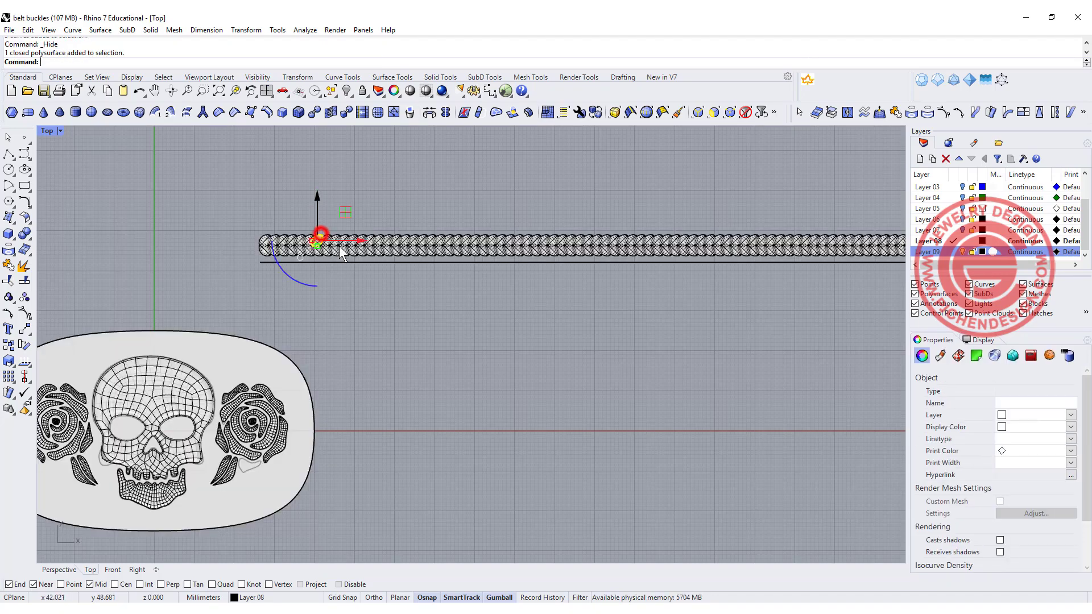
click(450, 309)
scroll(504, 299, down, 6)
right_drag(793, 272, 658, 272)
drag(728, 274, 250, 237)
scroll(259, 282, up, 2)
scroll(273, 277, up, 2)
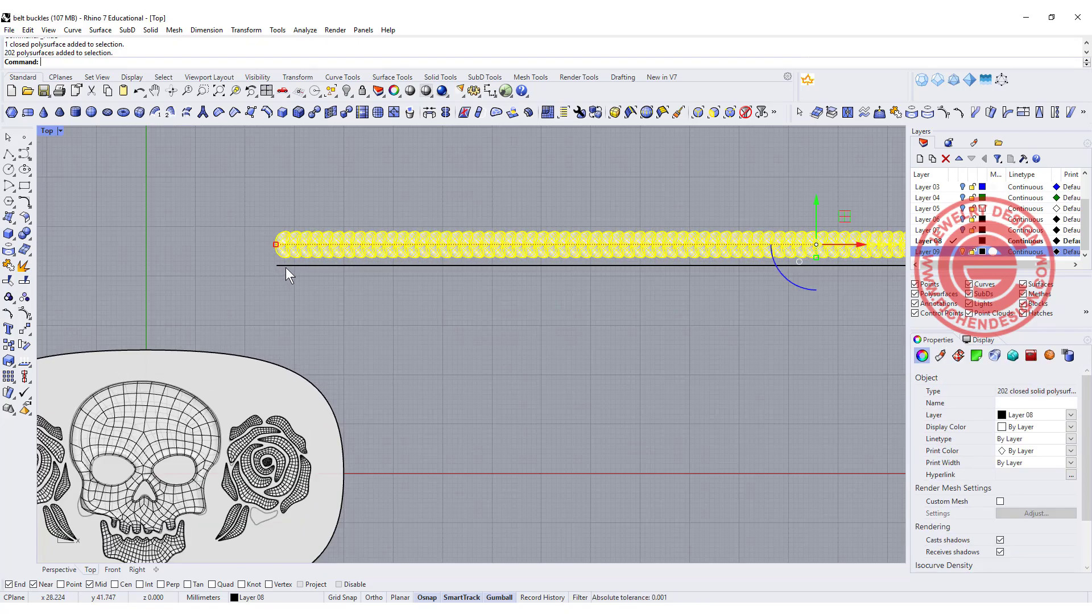
- Flow the selected chain from the base line onto the plate outline with Record History on
click(306, 31)
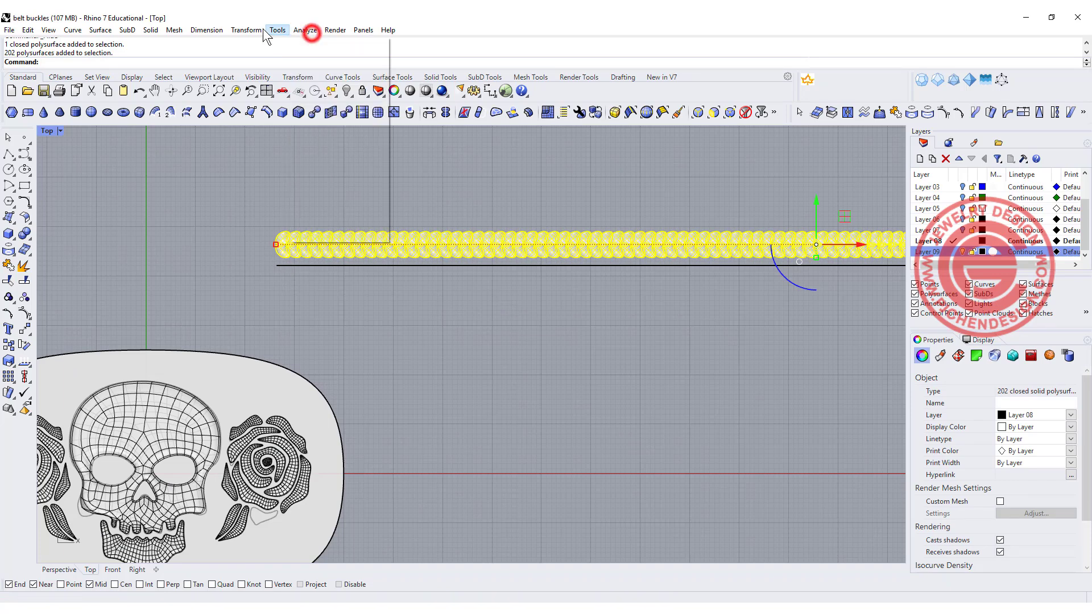
mouse_move(246, 29)
click(269, 264)
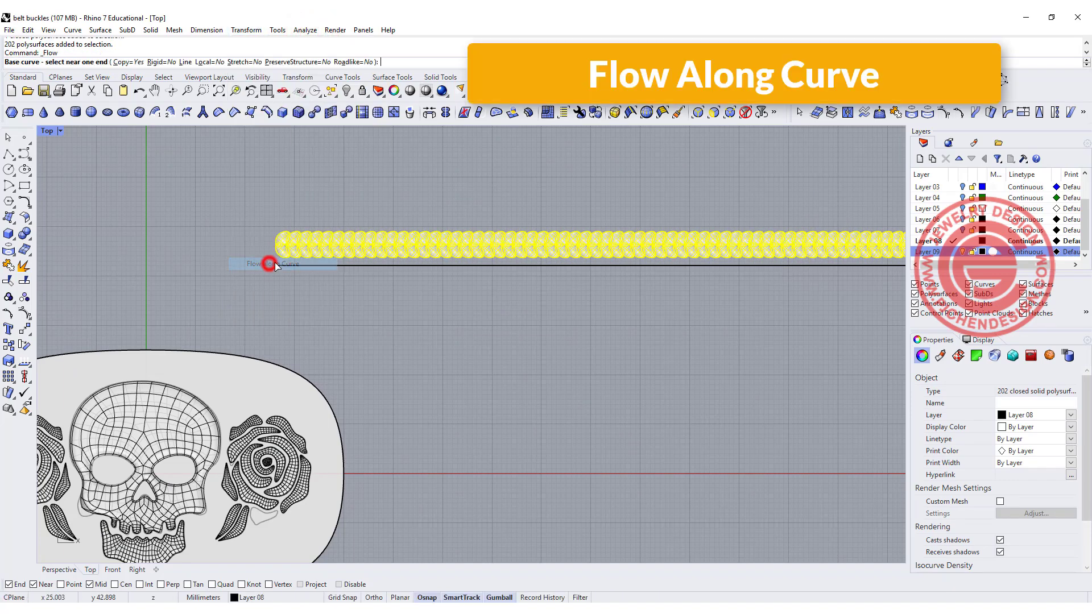
click(534, 595)
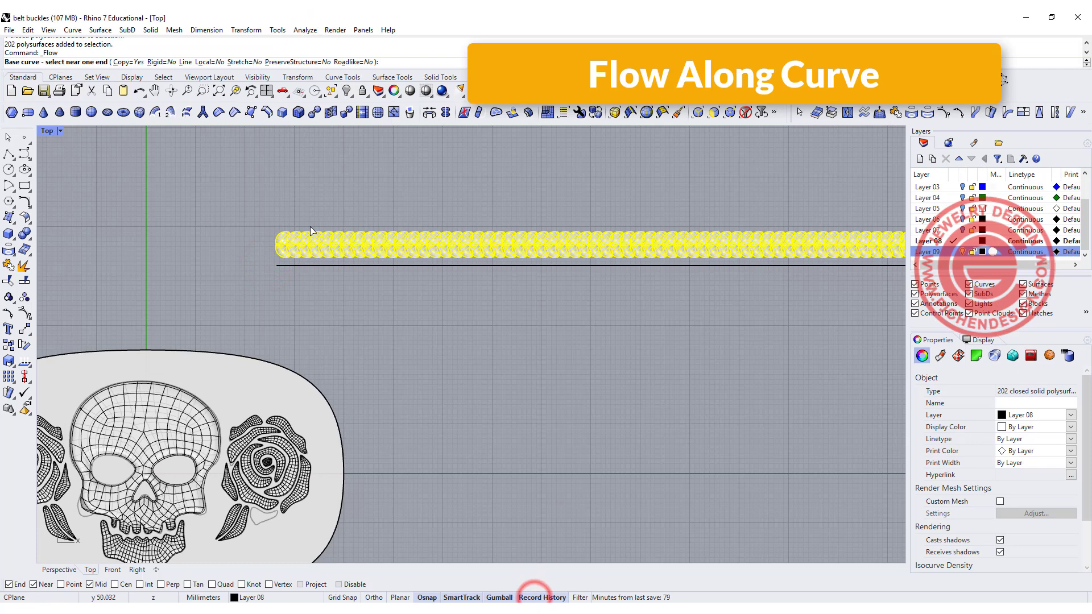
click(285, 265)
click(125, 349)
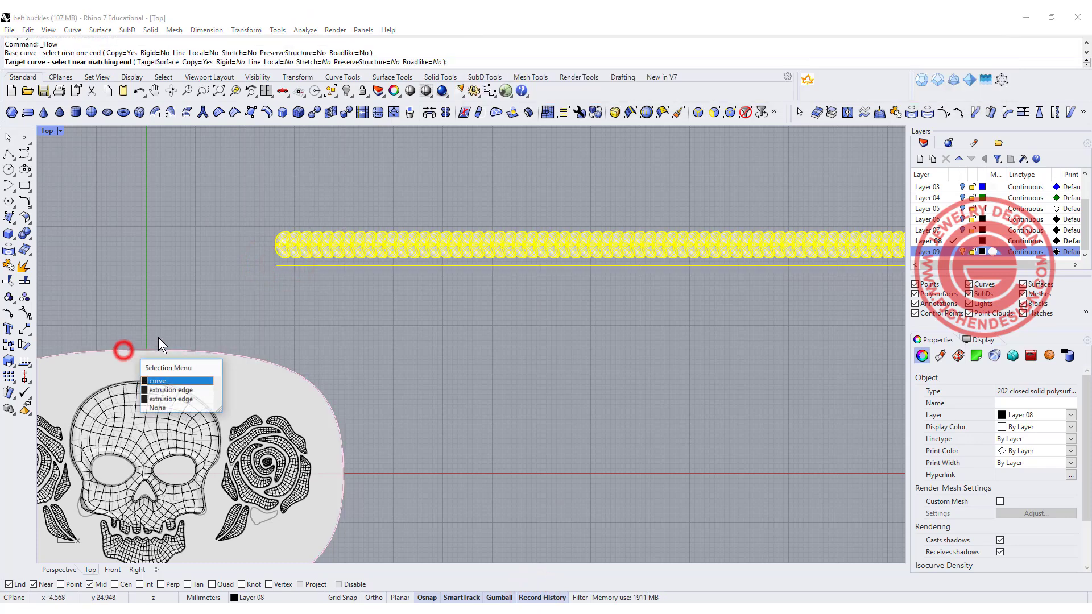
click(176, 377)
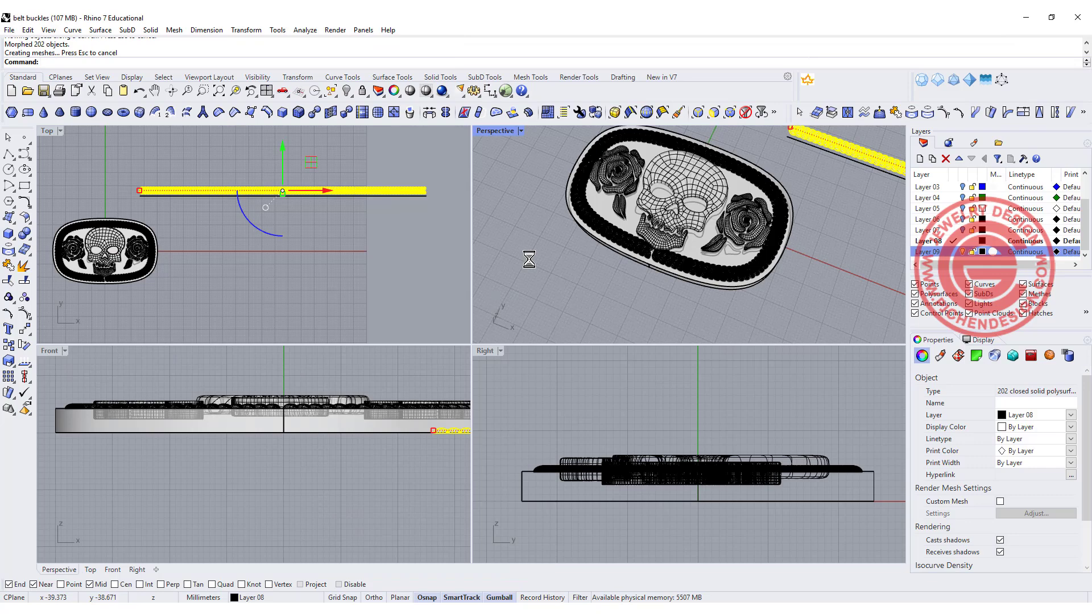
- In a maximized Perspective view, nudge the curve below the strap up toward it
double_click(496, 129)
scroll(592, 214, down, 4)
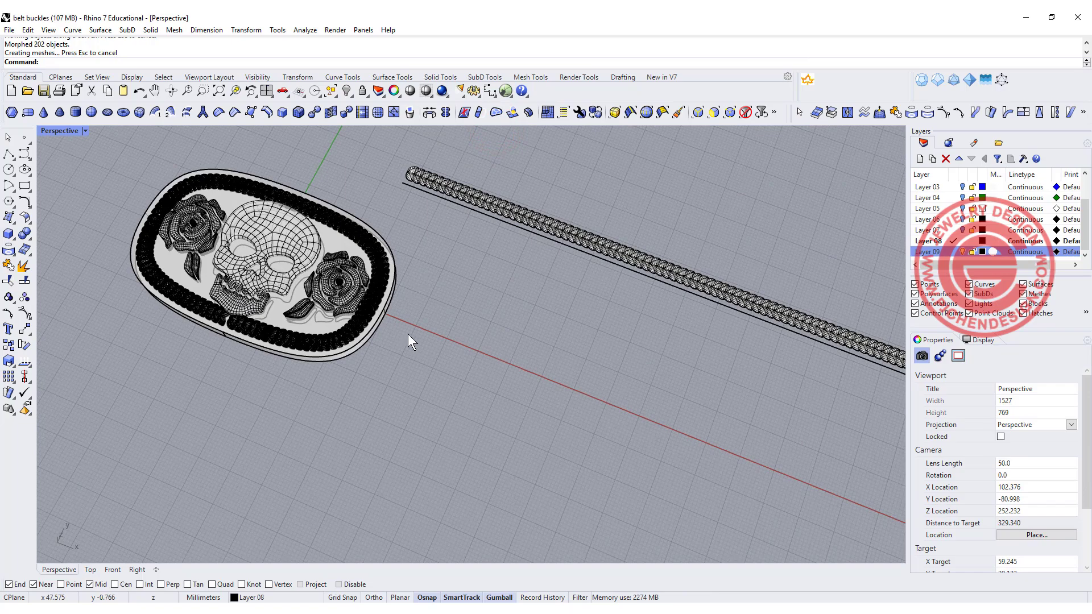
right_drag(331, 317, 379, 348)
scroll(379, 348, up, 4)
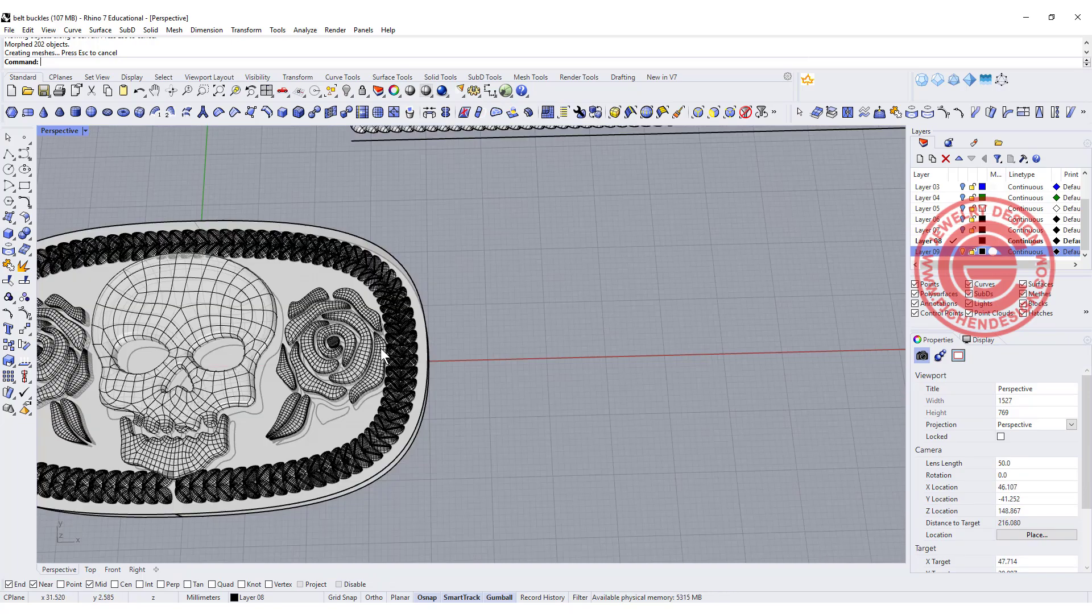
scroll(472, 307, down, 3)
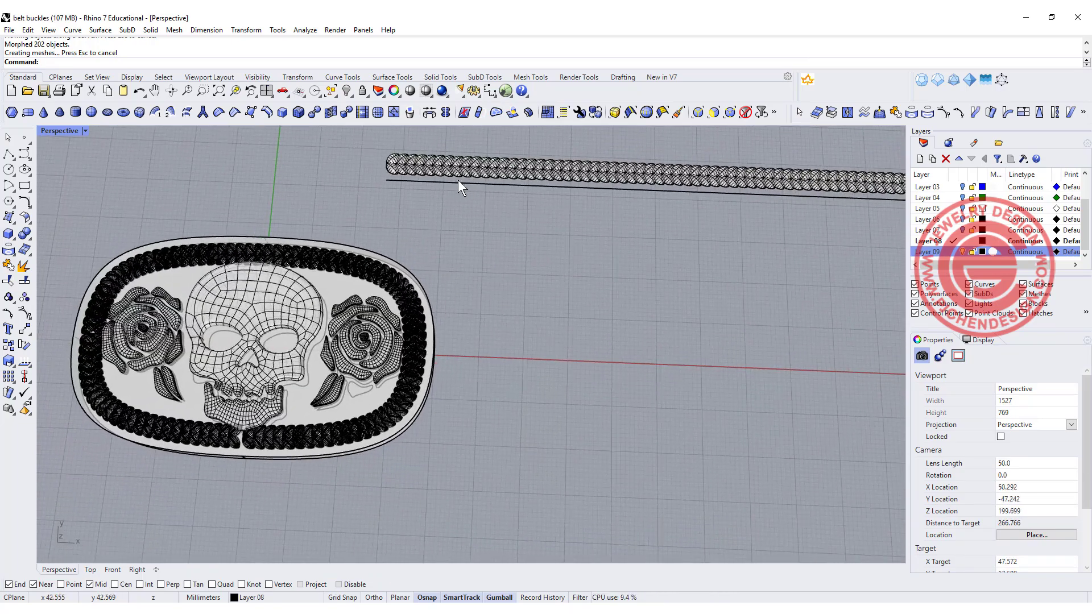
click(455, 183)
drag(848, 159, 849, 153)
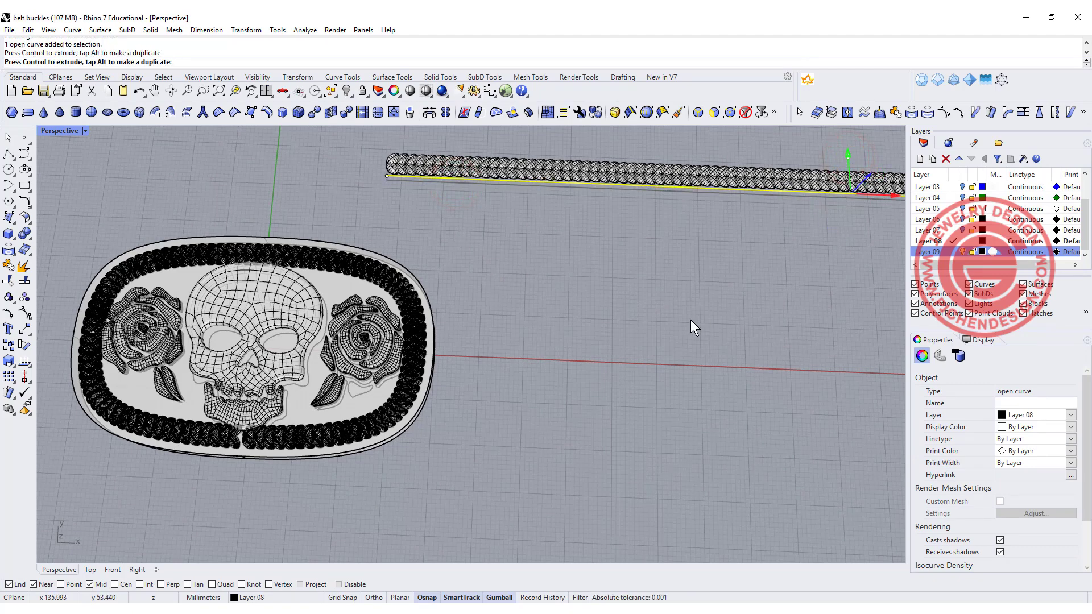
key(Escape)
- In the maximized Top view, stretch the straight leaf chain in its width direction
right_drag(701, 267, 624, 264)
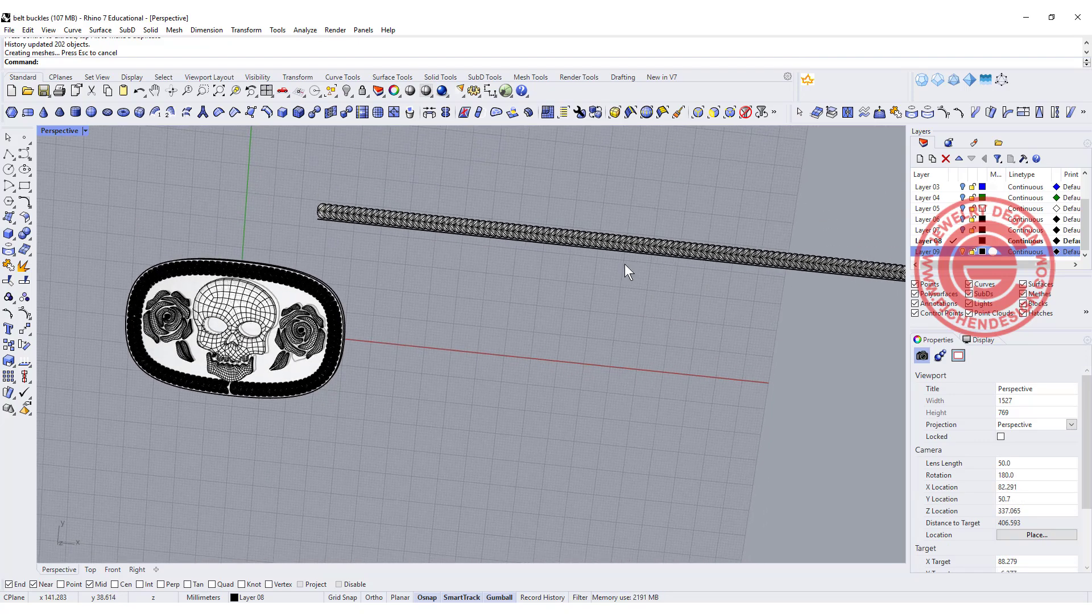
double_click(60, 130)
scroll(431, 198, up, 3)
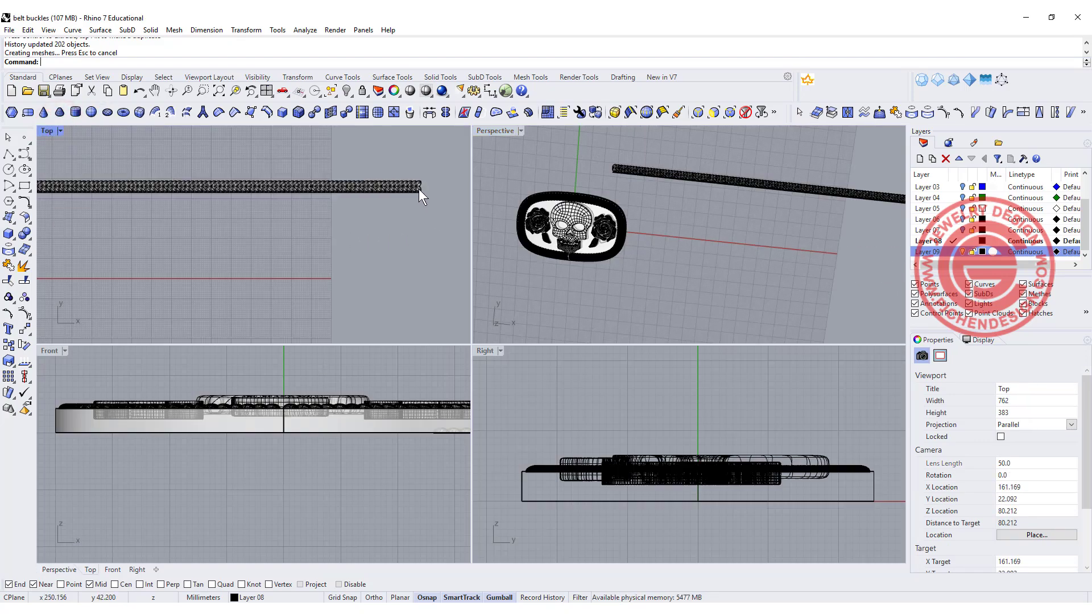
double_click(46, 130)
right_drag(63, 139, 845, 290)
drag(868, 254, 229, 181)
scroll(605, 260, up, 10)
drag(589, 276, 588, 236)
click(517, 283)
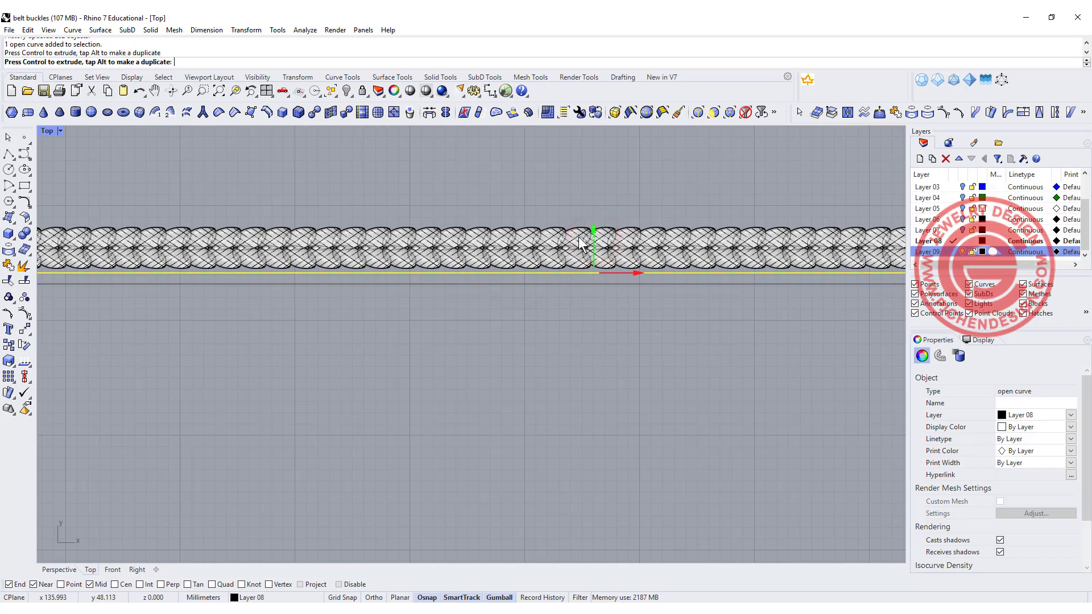
- Shift the two leaf pieces beside the bottom gap to close the border
click(429, 300)
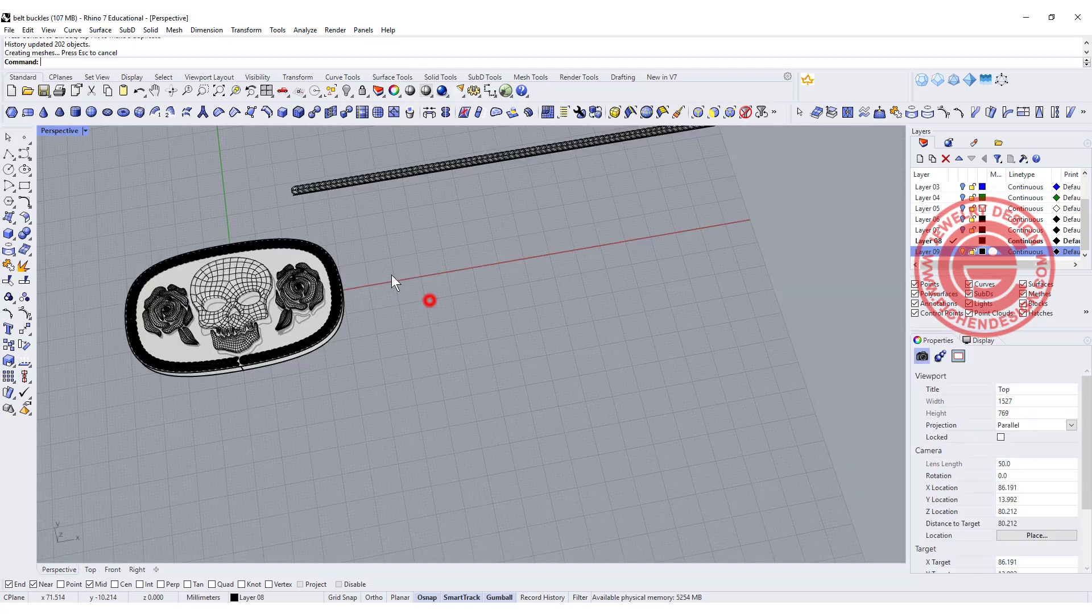
scroll(325, 314, up, 4)
mouse_move(395, 313)
right_down()
mouse_move(476, 309)
mouse_move(402, 315)
mouse_move(389, 297)
right_up()
scroll(199, 401, up, 8)
shift+right_drag(203, 407, 331, 398)
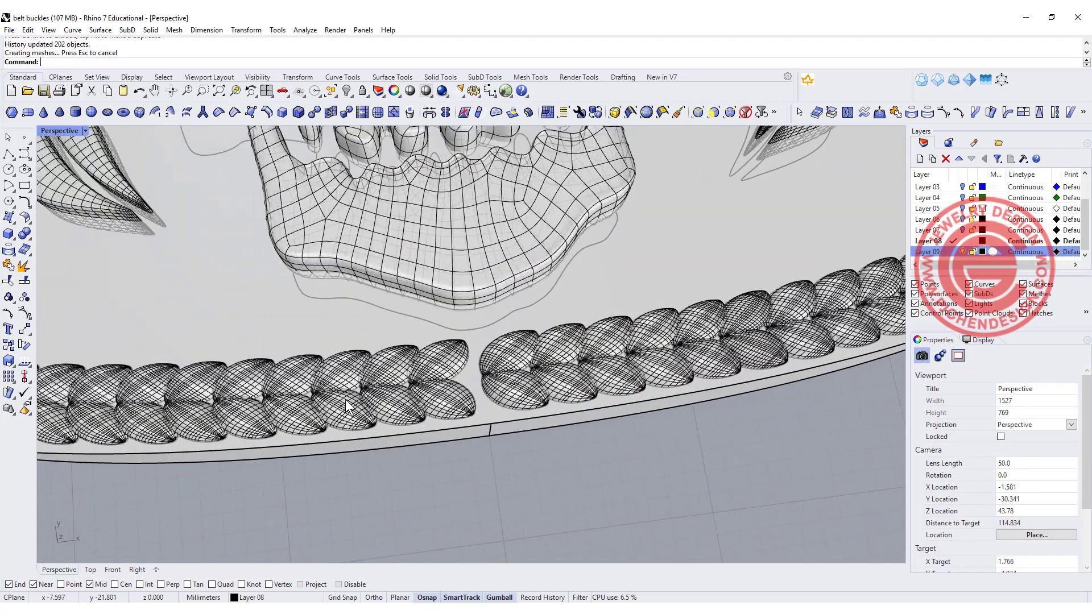
click(463, 400)
shift+click(447, 356)
drag(442, 368, 523, 369)
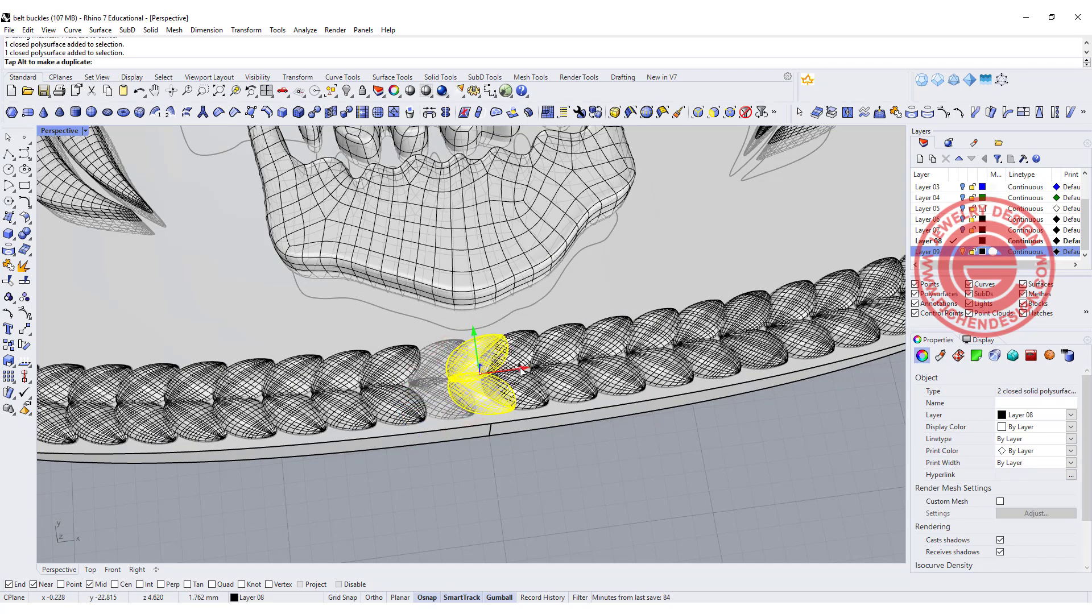
click(646, 463)
- Check the flat piece and outline curve under the rose leaf, then view the whole buckle
scroll(646, 465, down, 5)
scroll(569, 393, up, 3)
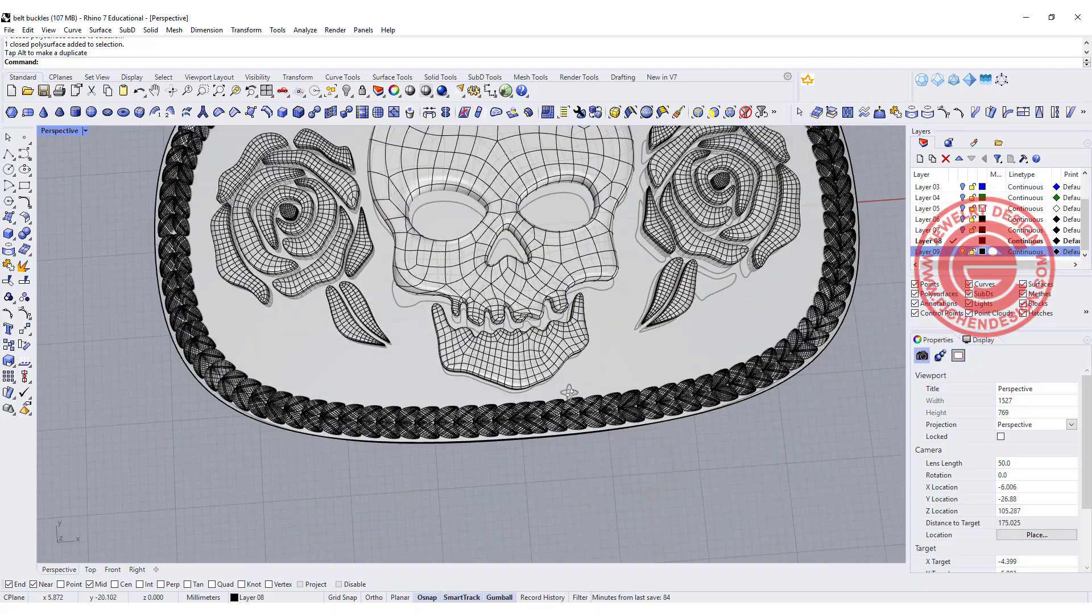
scroll(569, 392, down, 5)
scroll(600, 353, up, 4)
scroll(599, 325, up, 6)
click(599, 309)
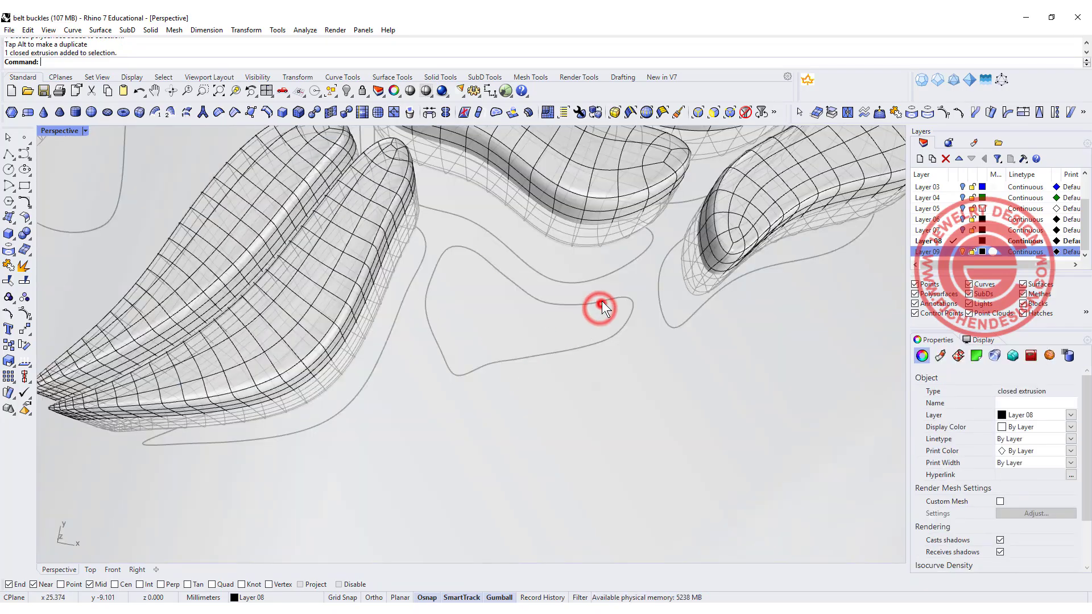
click(602, 303)
scroll(587, 311, down, 5)
shift+right_drag(708, 339, 741, 412)
click(820, 365)
right_drag(819, 365, 700, 331)
scroll(647, 319, down, 2)
scroll(632, 350, down, 5)
scroll(637, 326, up, 5)
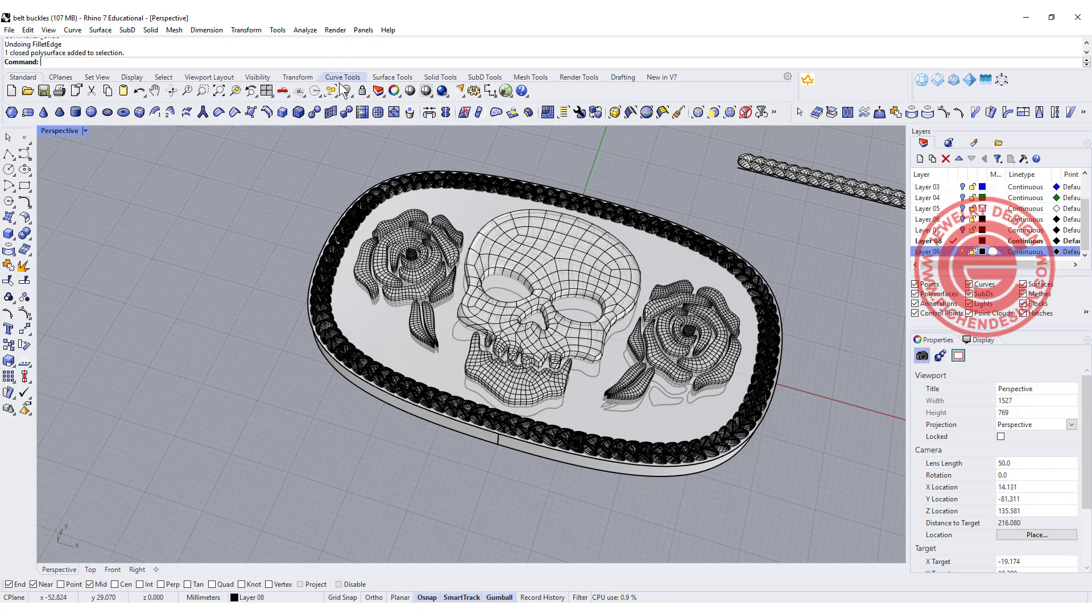
- Select all curves in the model and hide them
click(332, 92)
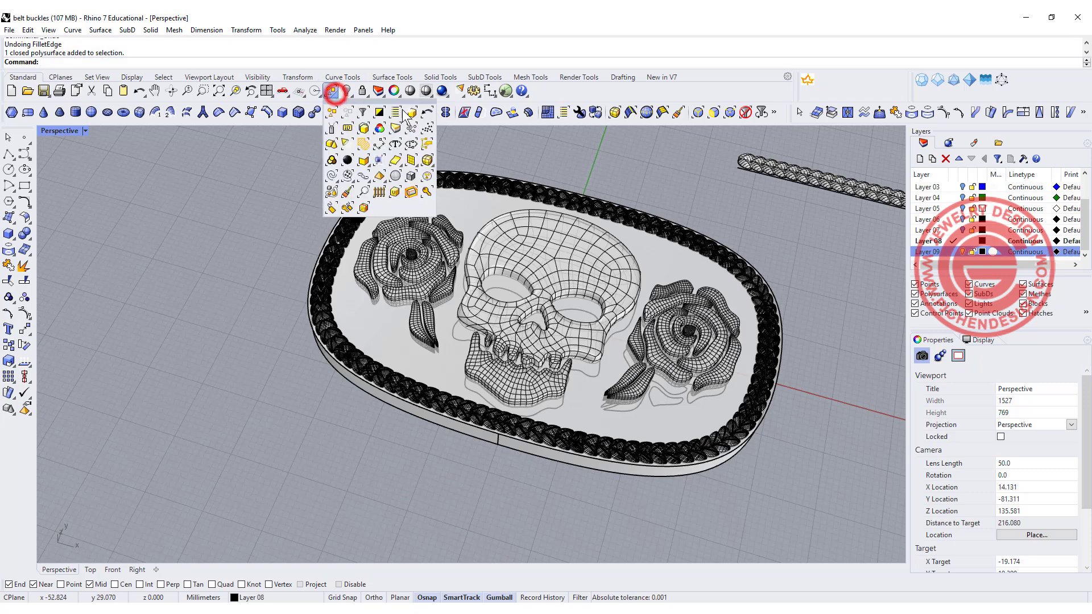
click(332, 178)
click(346, 90)
- Window-select the leaf chain in Front view, deselecting the skull, jaw and both roses
right_drag(510, 387, 504, 353)
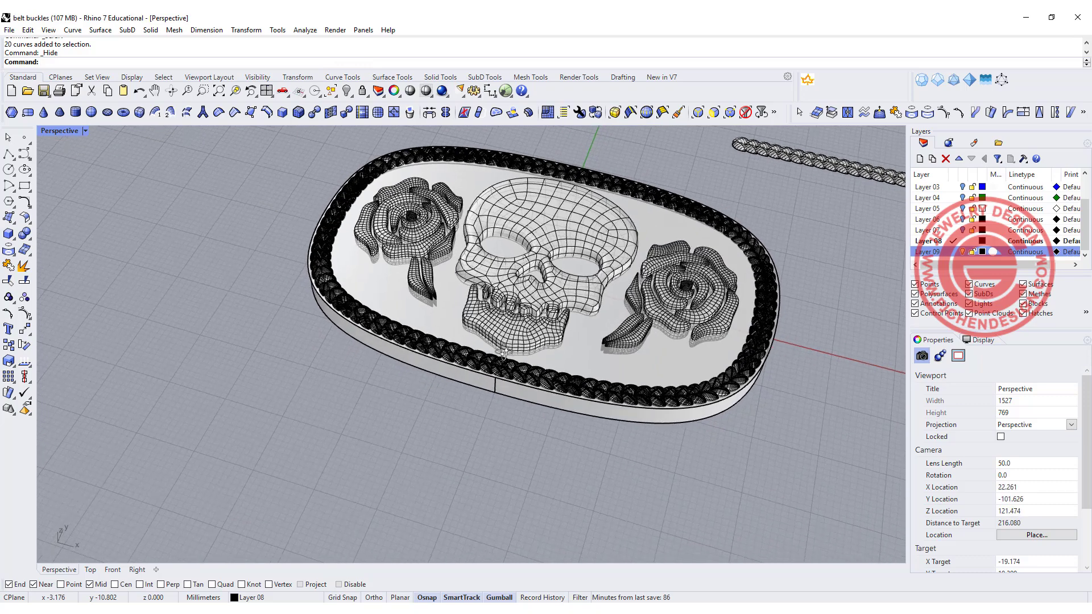
double_click(63, 130)
drag(322, 439, 376, 453)
scroll(296, 438, up, 4)
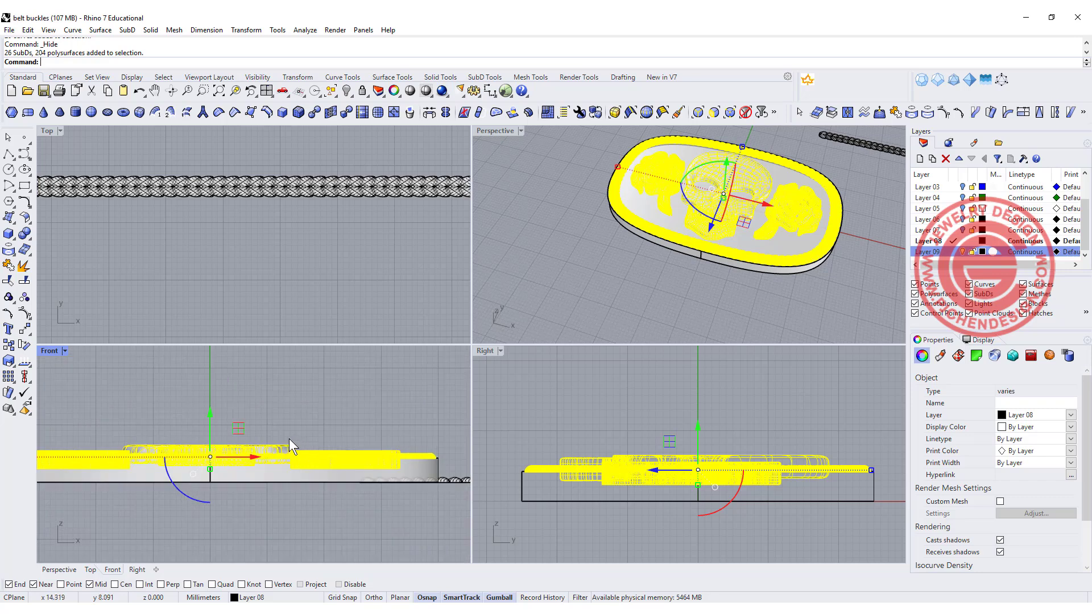
ctrl+click(278, 442)
ctrl+click(307, 461)
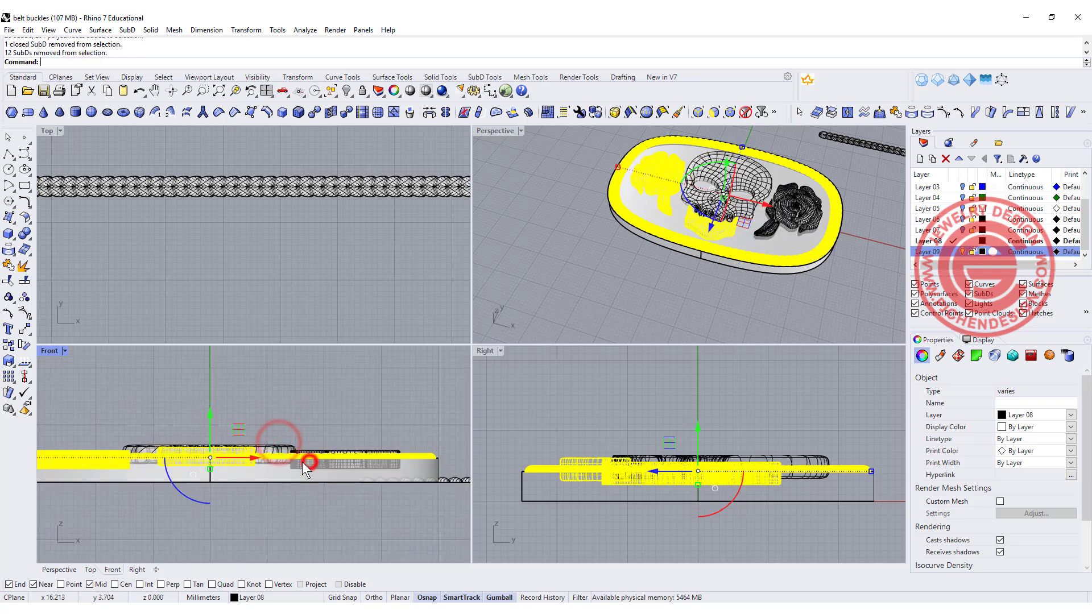
ctrl+click(242, 455)
ctrl+click(117, 466)
scroll(217, 466, up, 2)
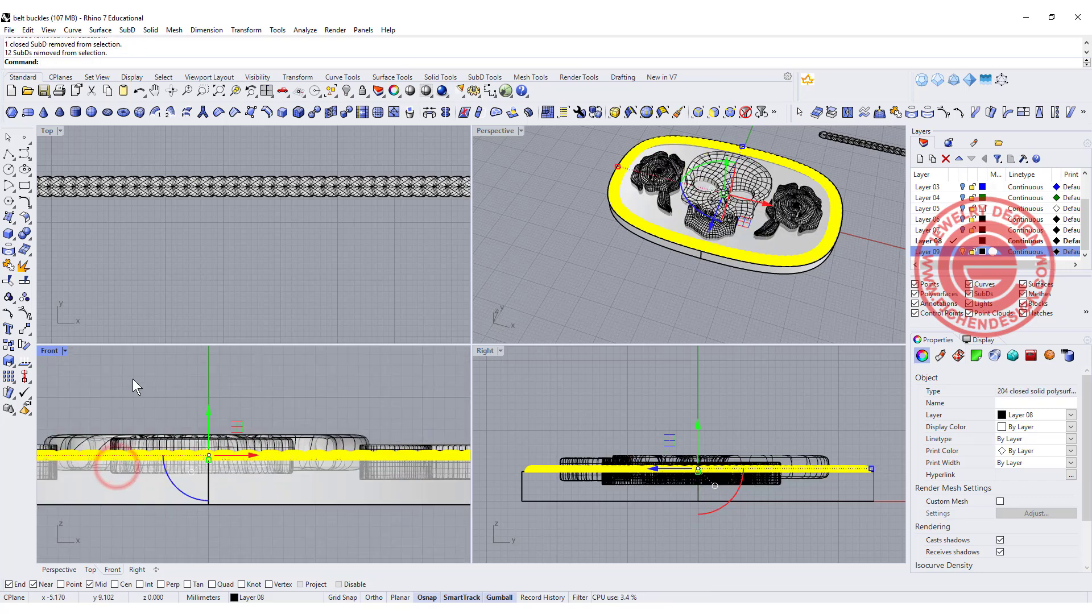
- Scale the leaf chain taller with the gumball in Front view, accepting the broken-history warning
double_click(44, 348)
right_drag(365, 356, 446, 349)
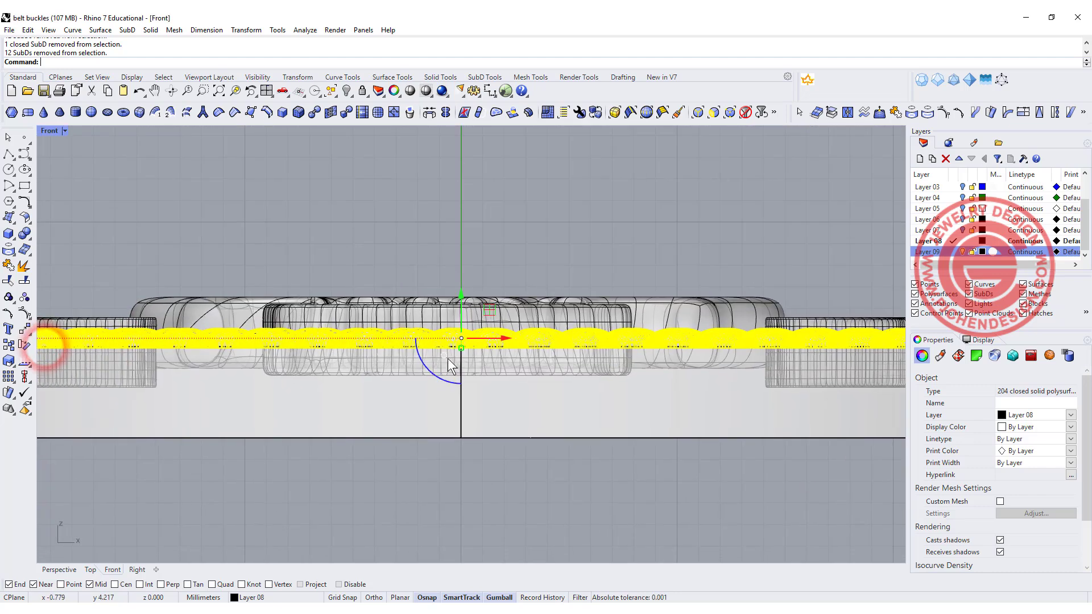
drag(462, 348, 462, 354)
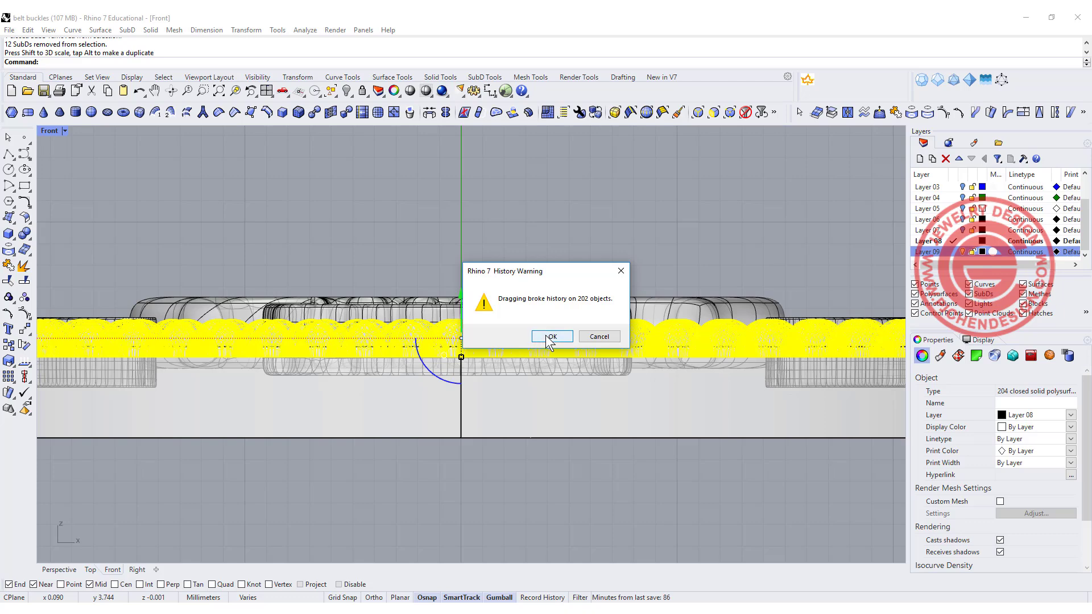
click(550, 337)
- Clear the selection and return to the four-view layout with Perspective active
click(429, 200)
double_click(49, 130)
scroll(690, 219, down, 7)
right_drag(693, 253, 687, 269)
scroll(289, 424, down, 8)
scroll(731, 239, up, 13)
click(491, 124)
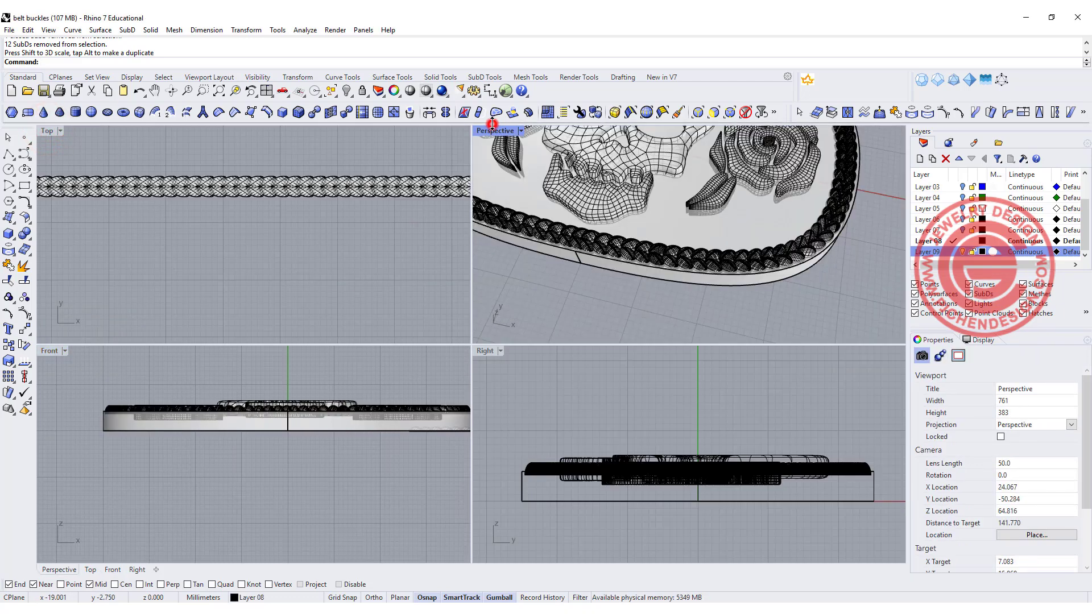
- Fillet the plate's outer rim edge with a 1.000 mm radius using Fillet Edge
double_click(486, 131)
shift+right_drag(295, 200, 114, 190)
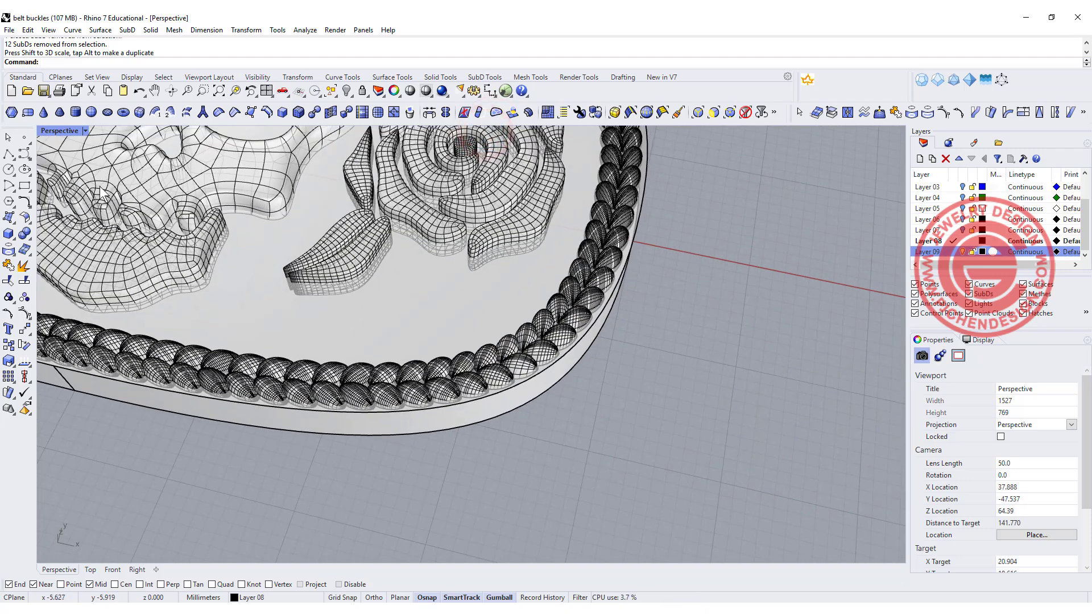
click(28, 235)
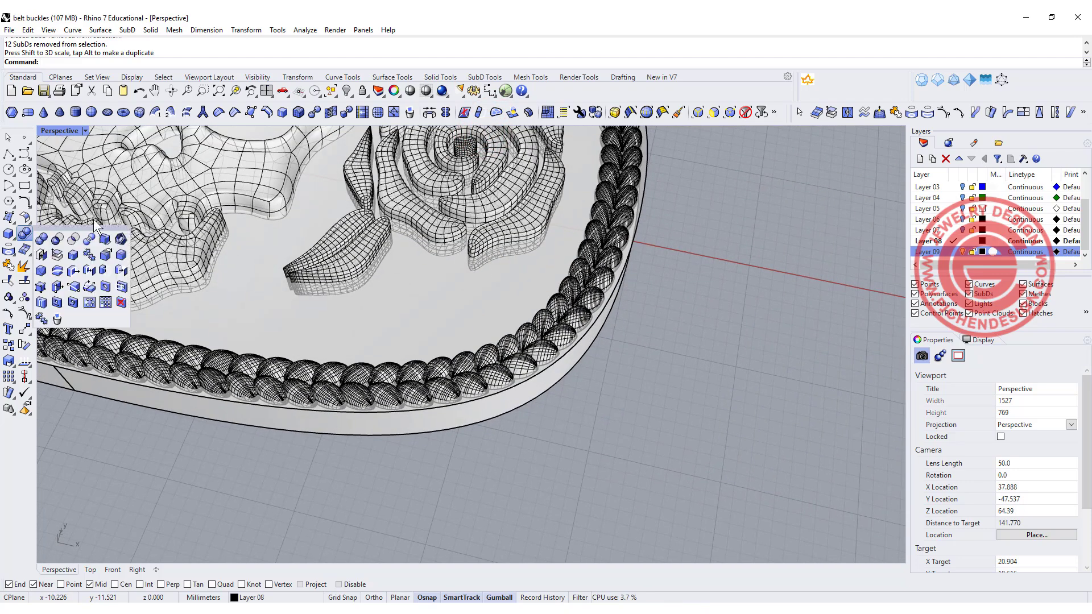
click(120, 255)
click(604, 319)
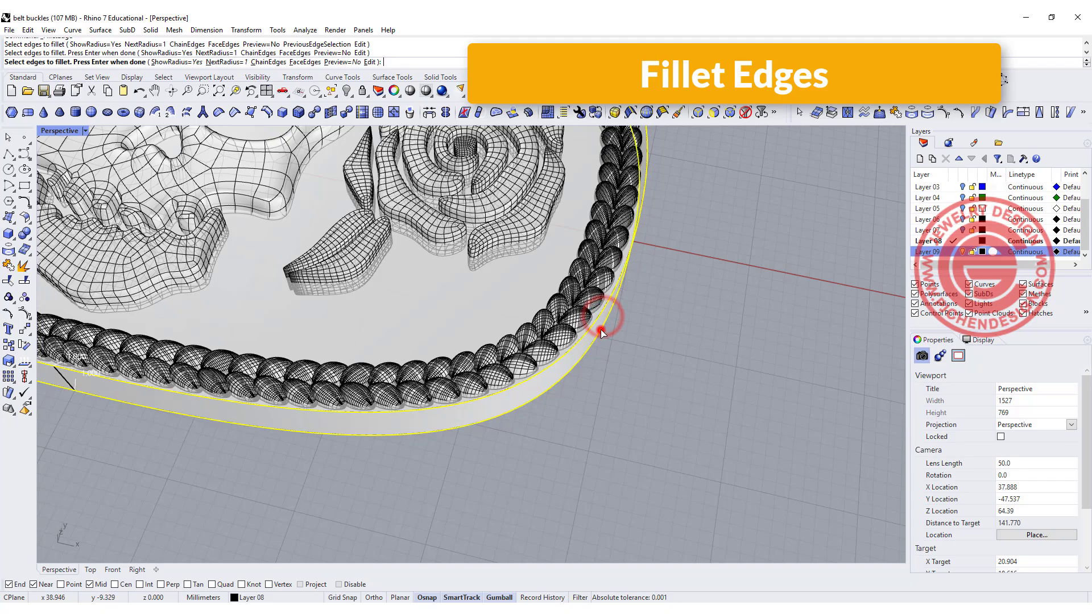
scroll(647, 345, down, 5)
key(Return)
key(Return)
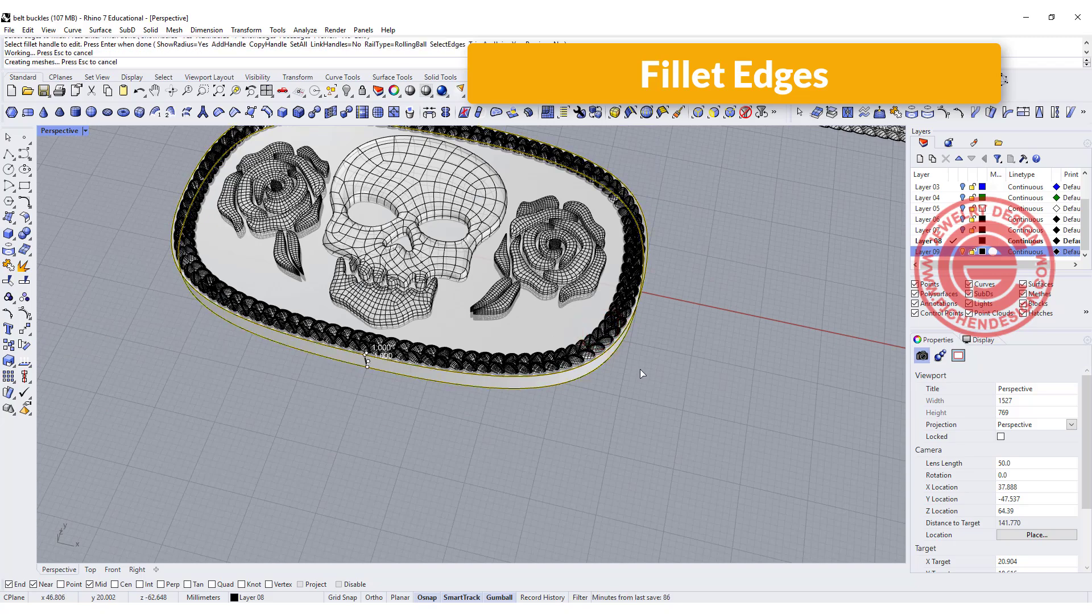
right_drag(639, 370, 692, 340)
scroll(614, 351, up, 2)
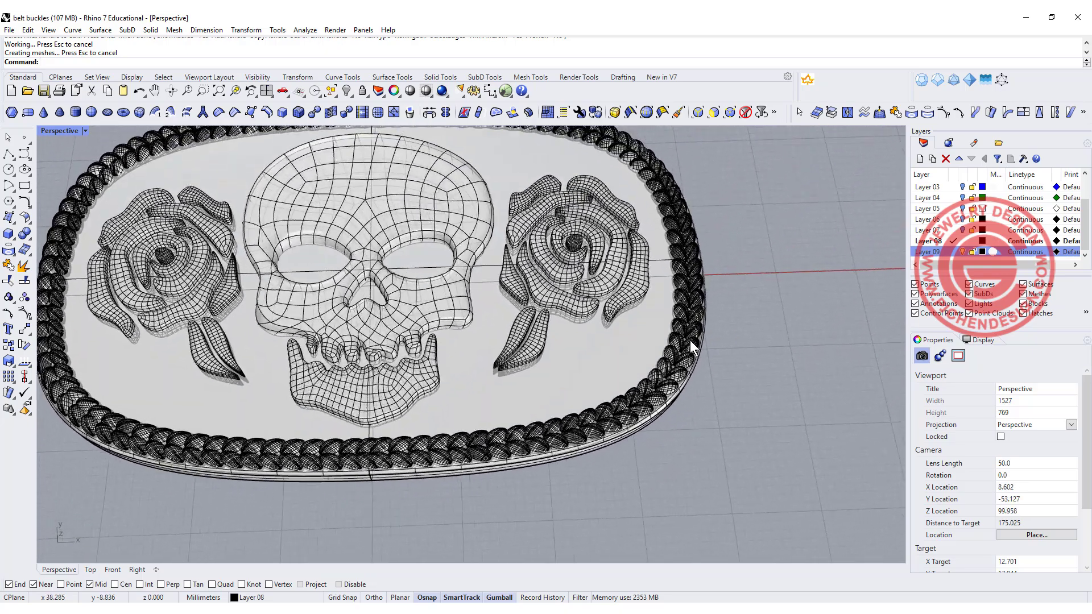
scroll(691, 340, down, 2)
click(576, 401)
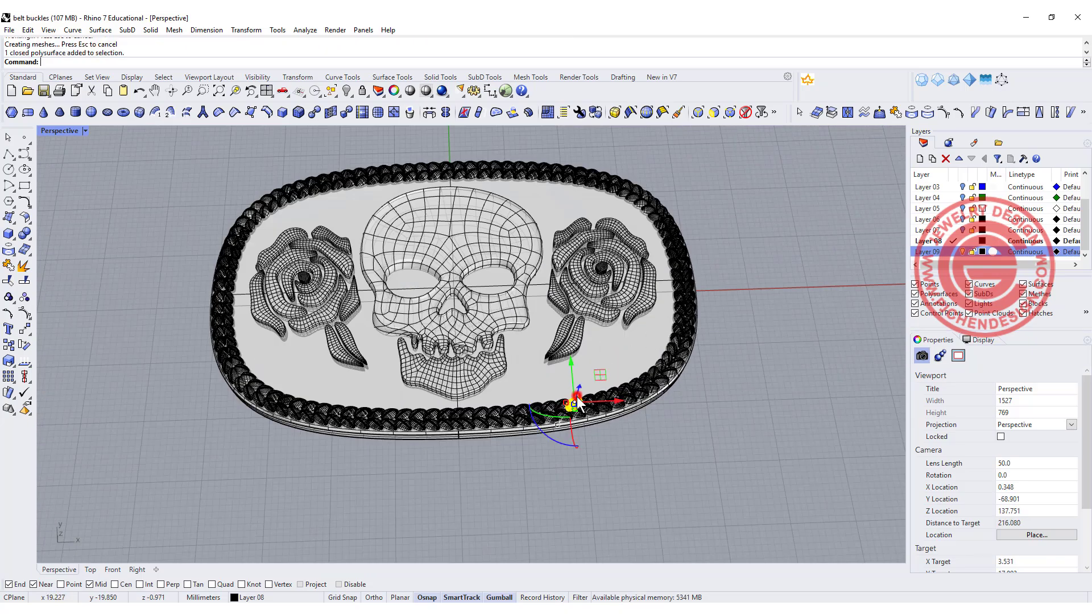
click(614, 355)
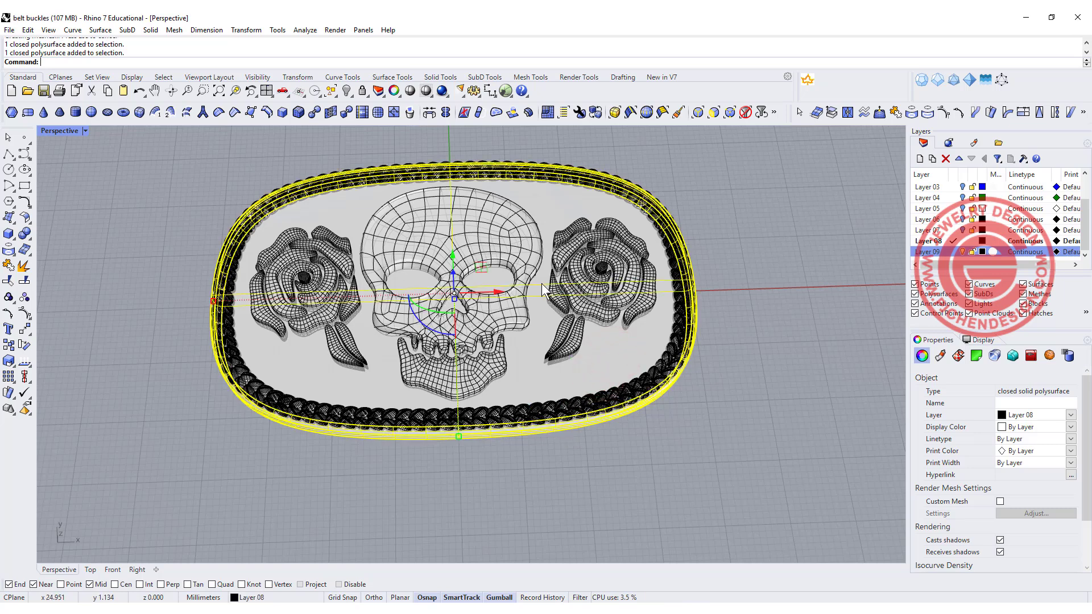
click(238, 174)
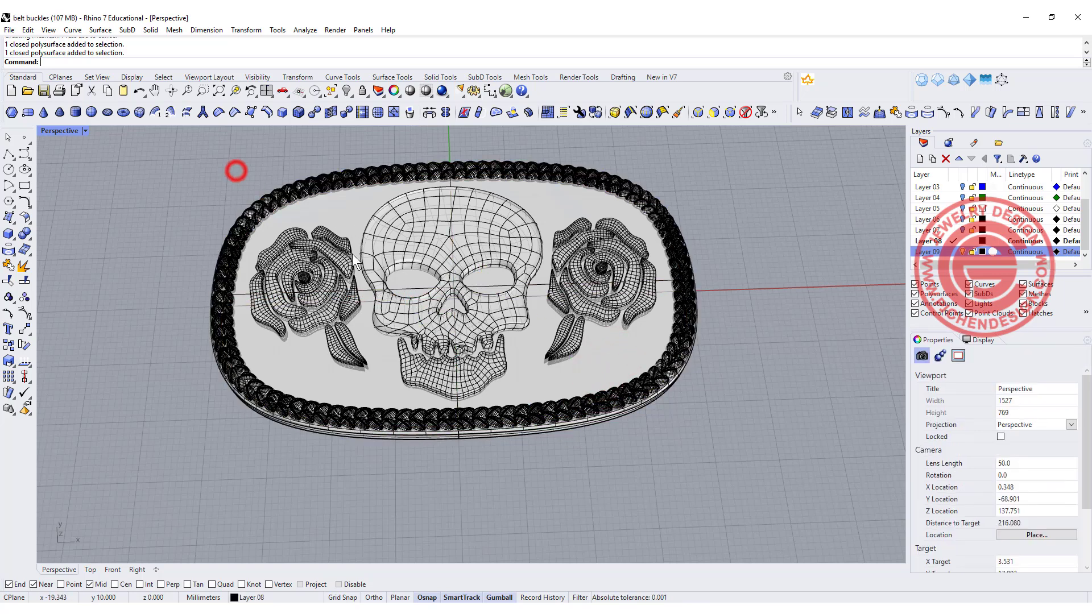
click(452, 236)
click(495, 211)
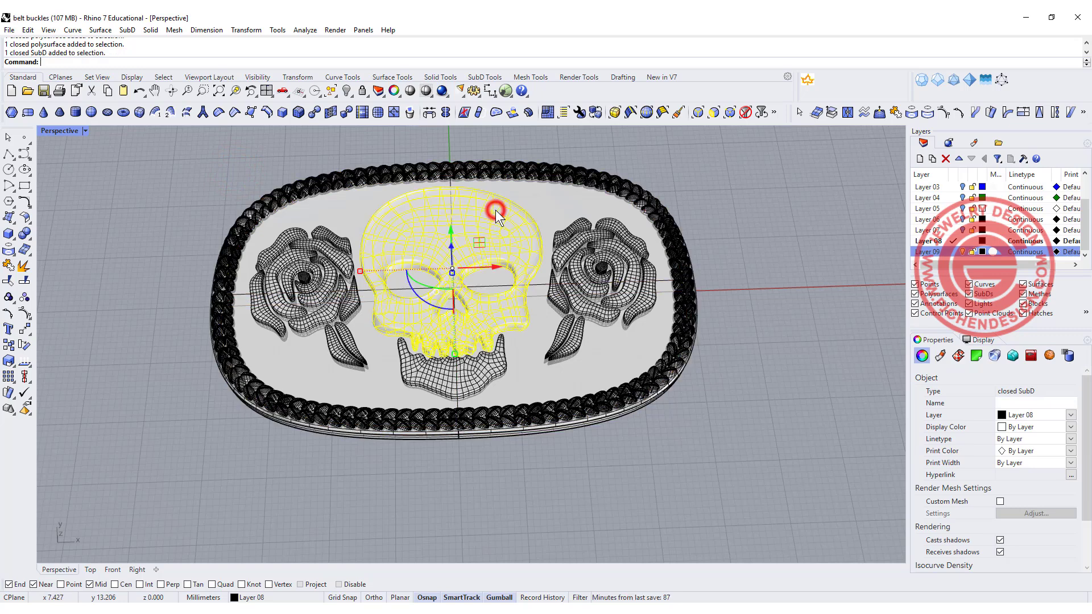